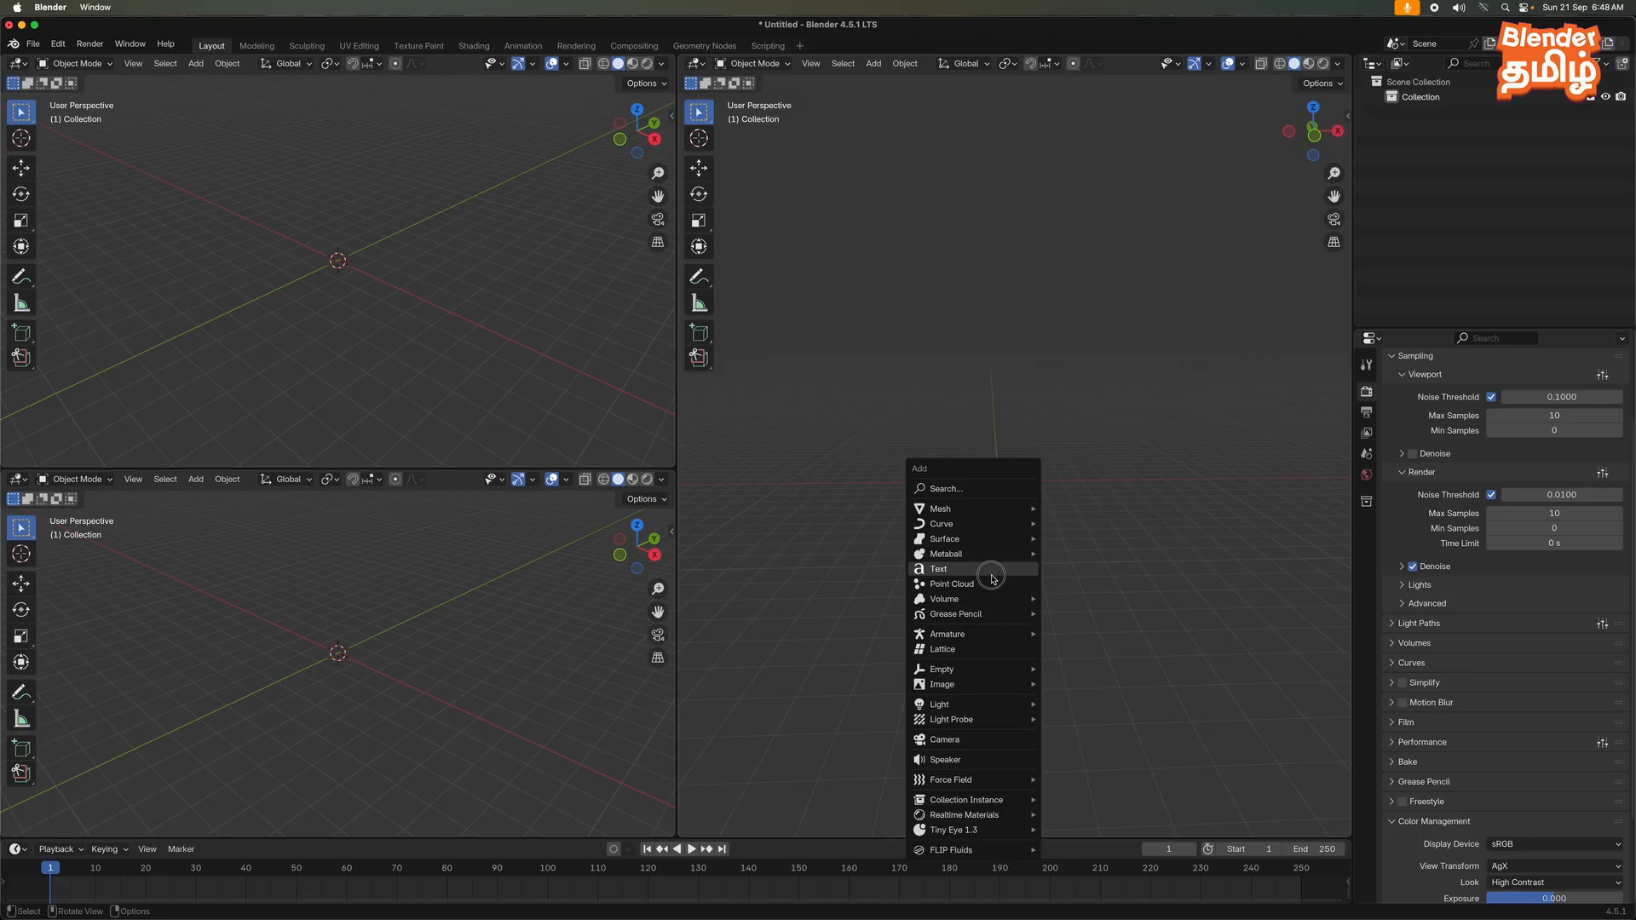
- Add a text object and load TAM-Tamil003 Normal.ttf as its regular font
{"action": "left_click", "coordinate": [992, 579]}
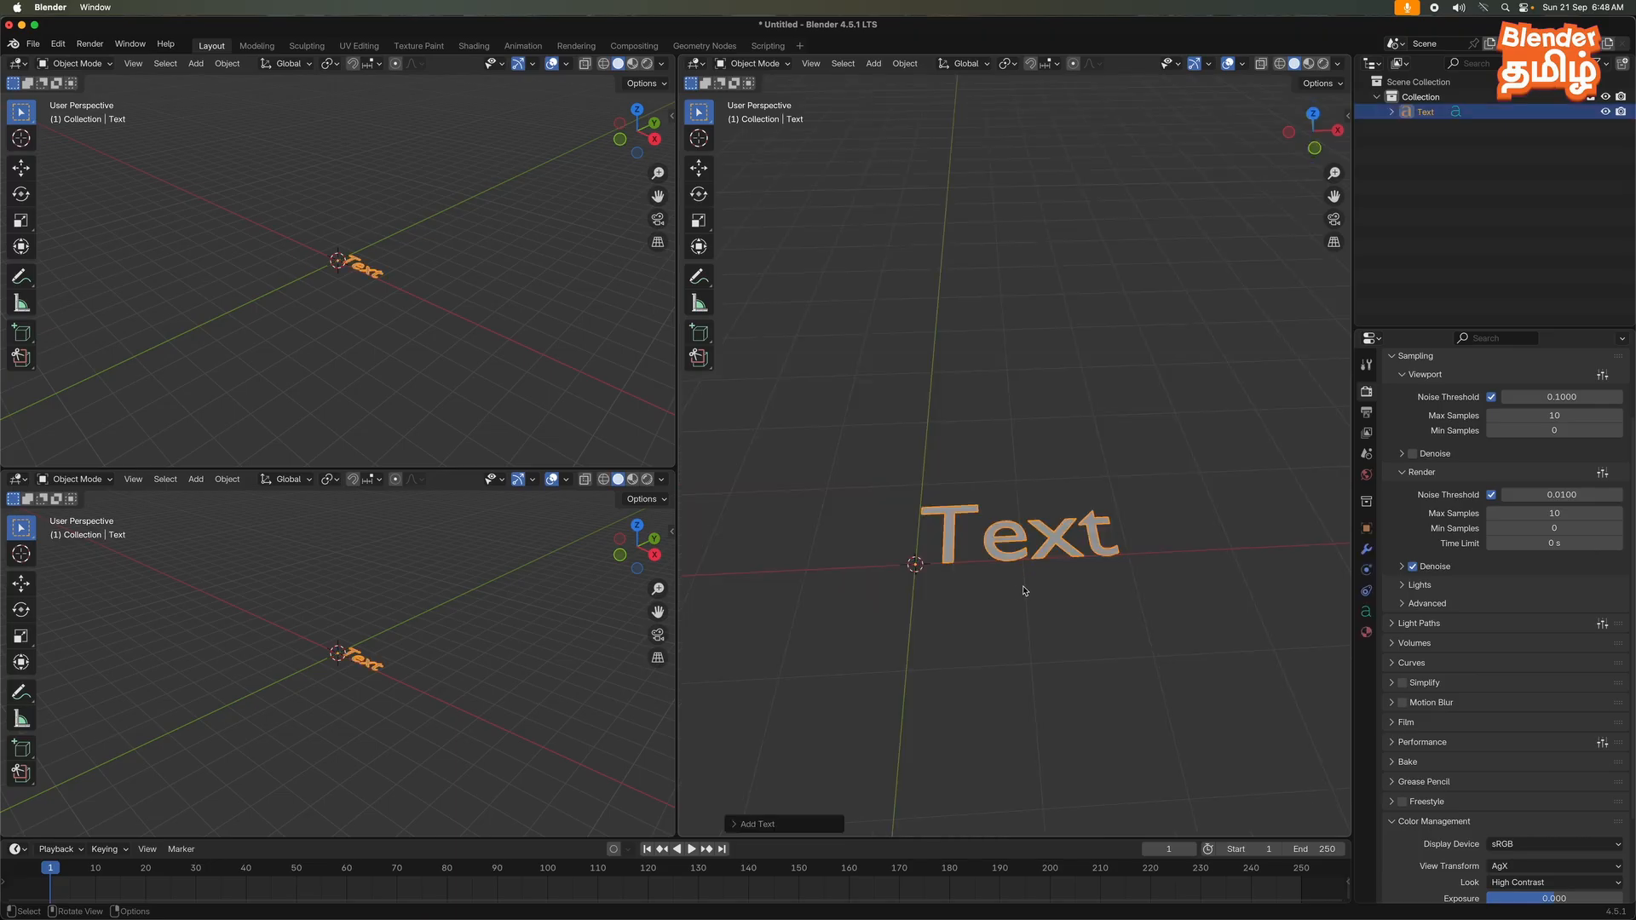
{"action": "left_click", "coordinate": [1367, 613]}
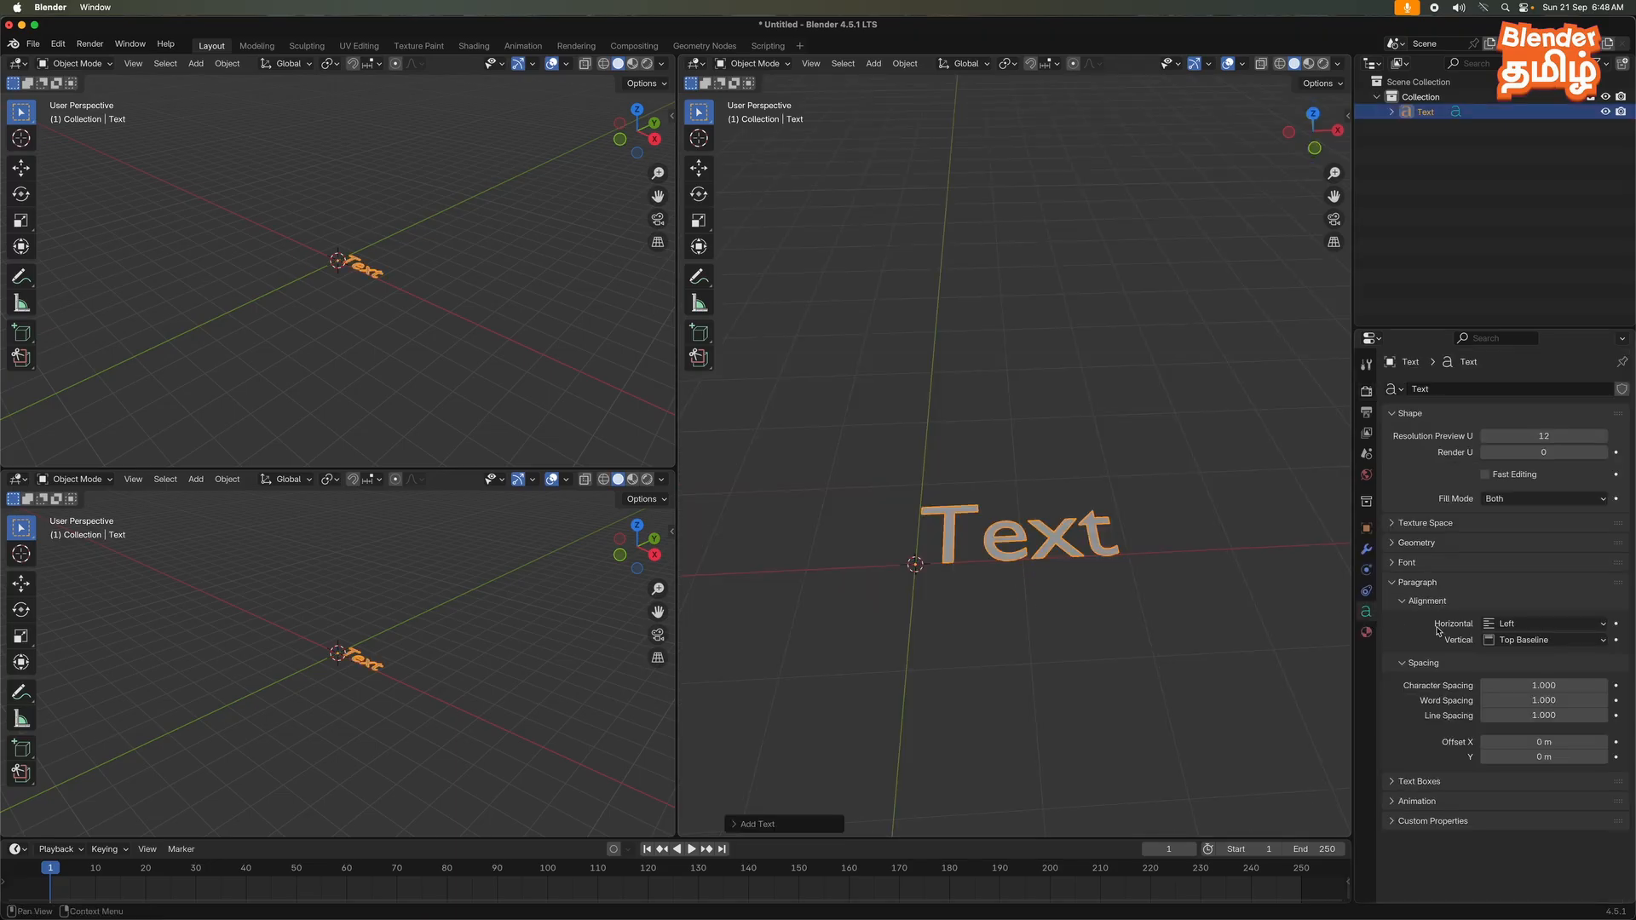
{"action": "left_click", "coordinate": [1461, 583]}
{"action": "left_click", "coordinate": [1446, 564]}
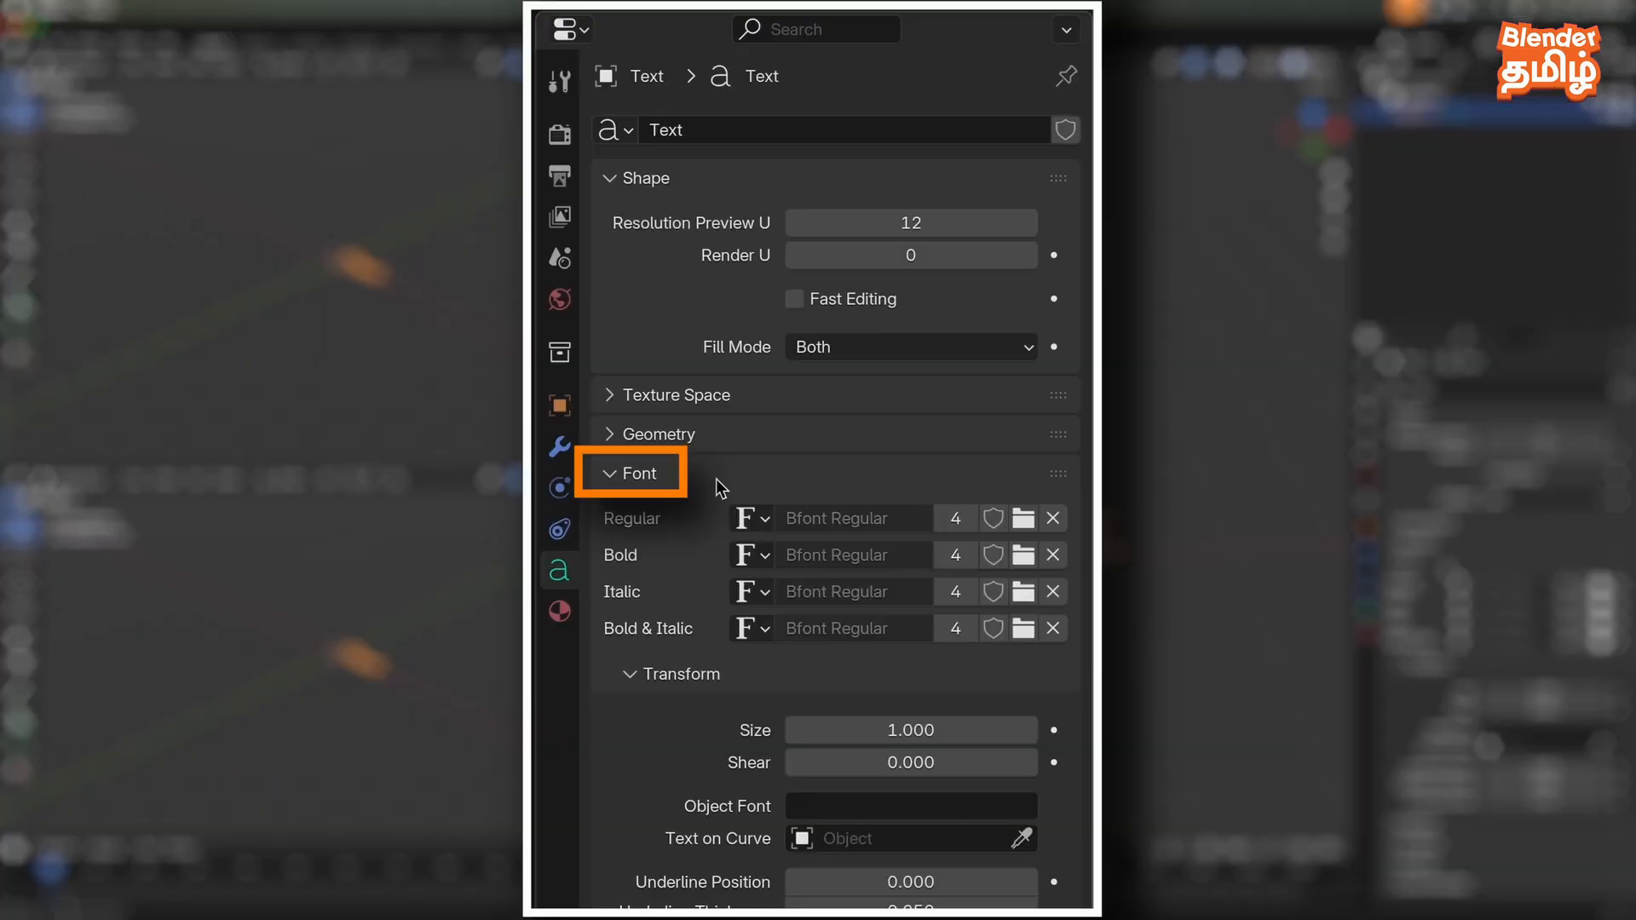
{"action": "left_click", "coordinate": [1024, 519]}
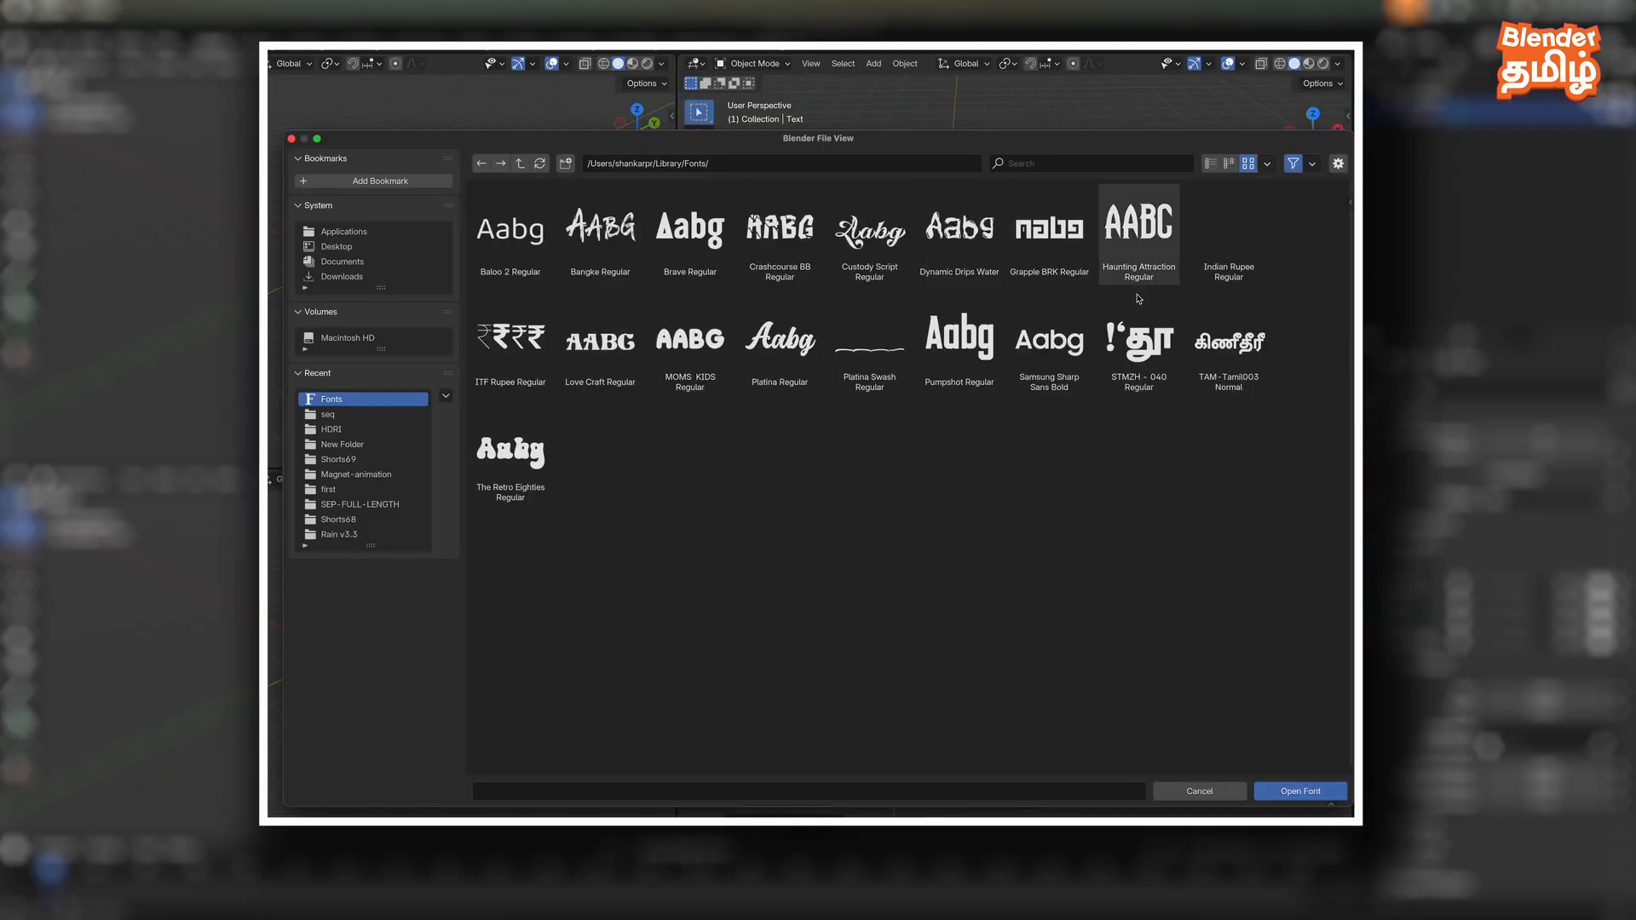
{"action": "left_click", "coordinate": [1223, 373]}
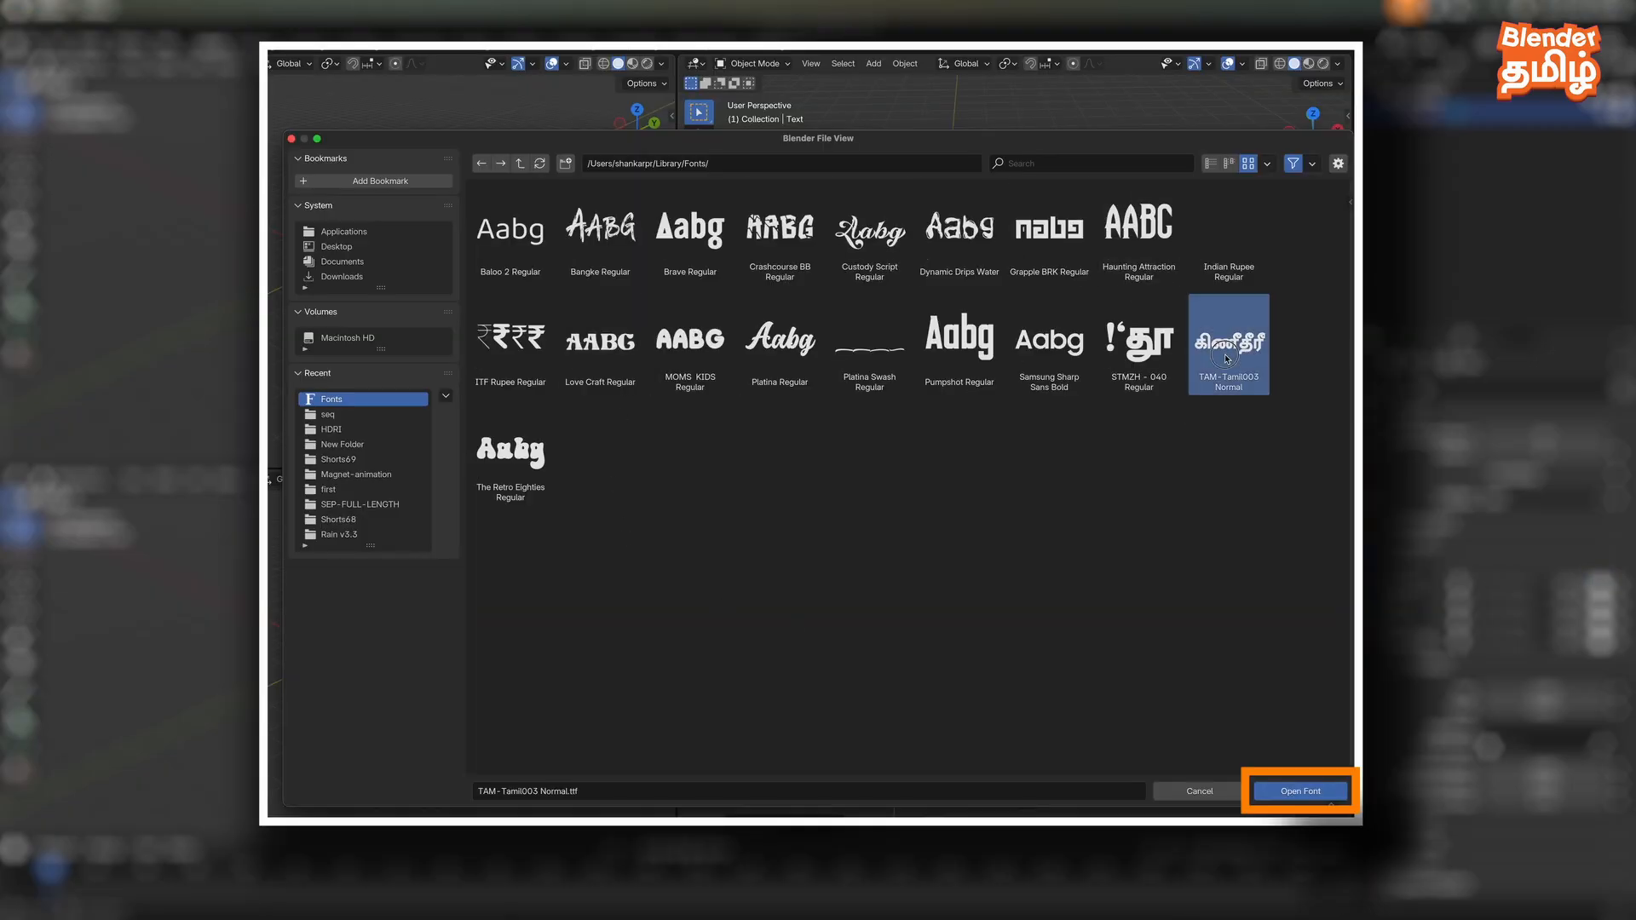
{"action": "left_click", "coordinate": [1301, 791]}
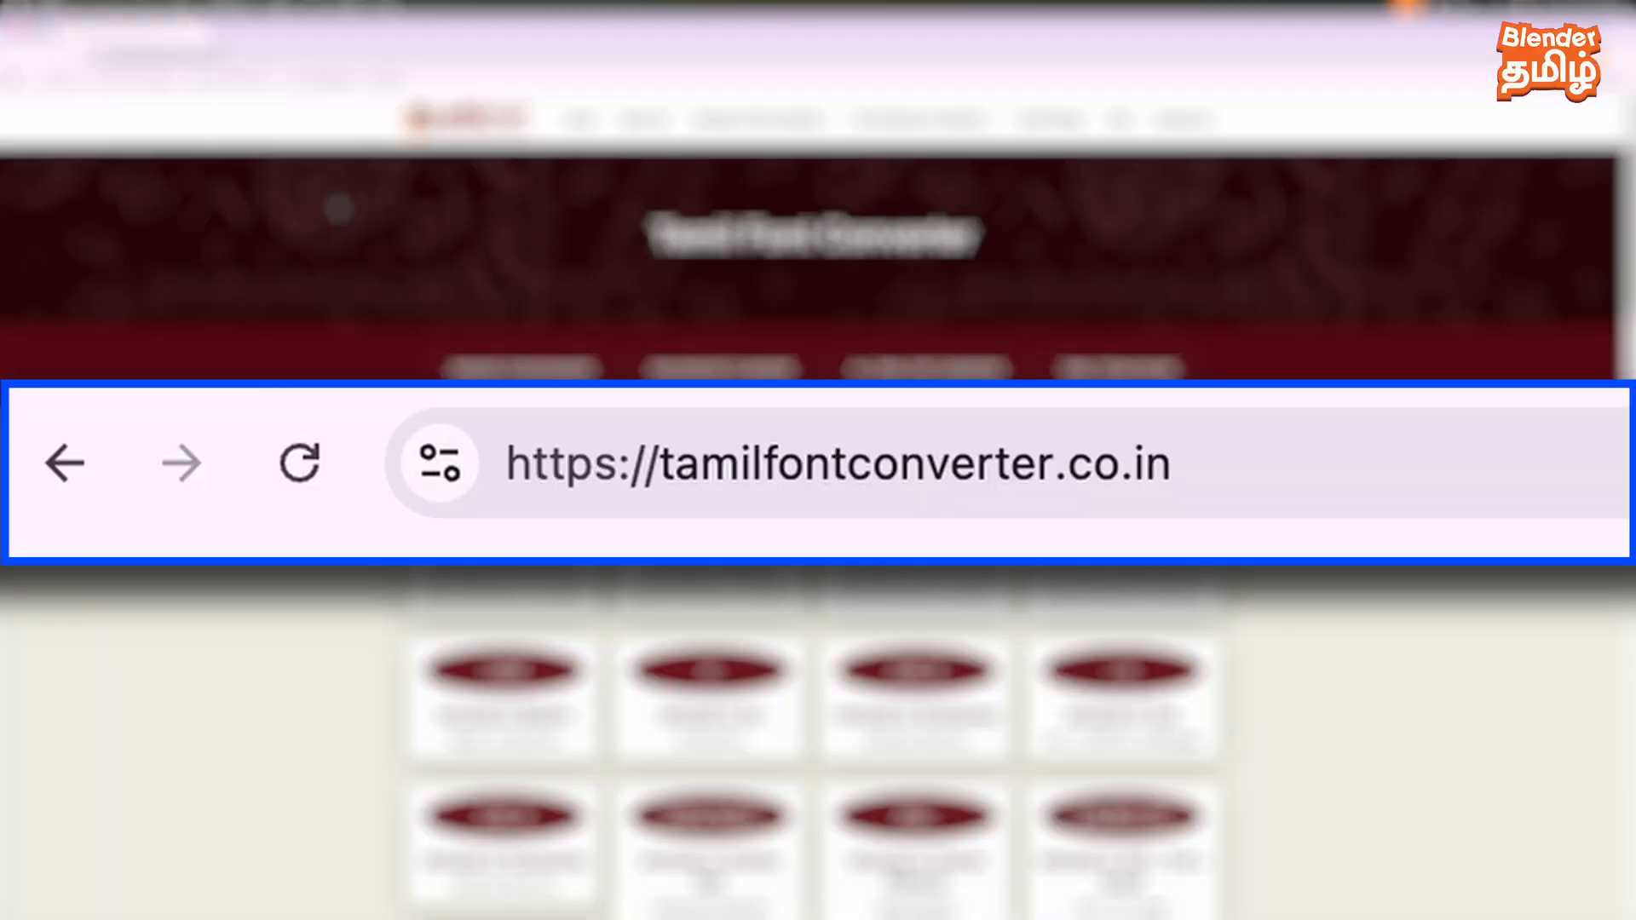
- In Chrome, convert the phrase புதியன விரும்பு with the Unicode to Tam converter on tamilfontconverter.co.in and copy the converted text
{"action": "scroll", "coordinate": [381, 317], "scroll_direction": "down", "scroll_amount": 3}
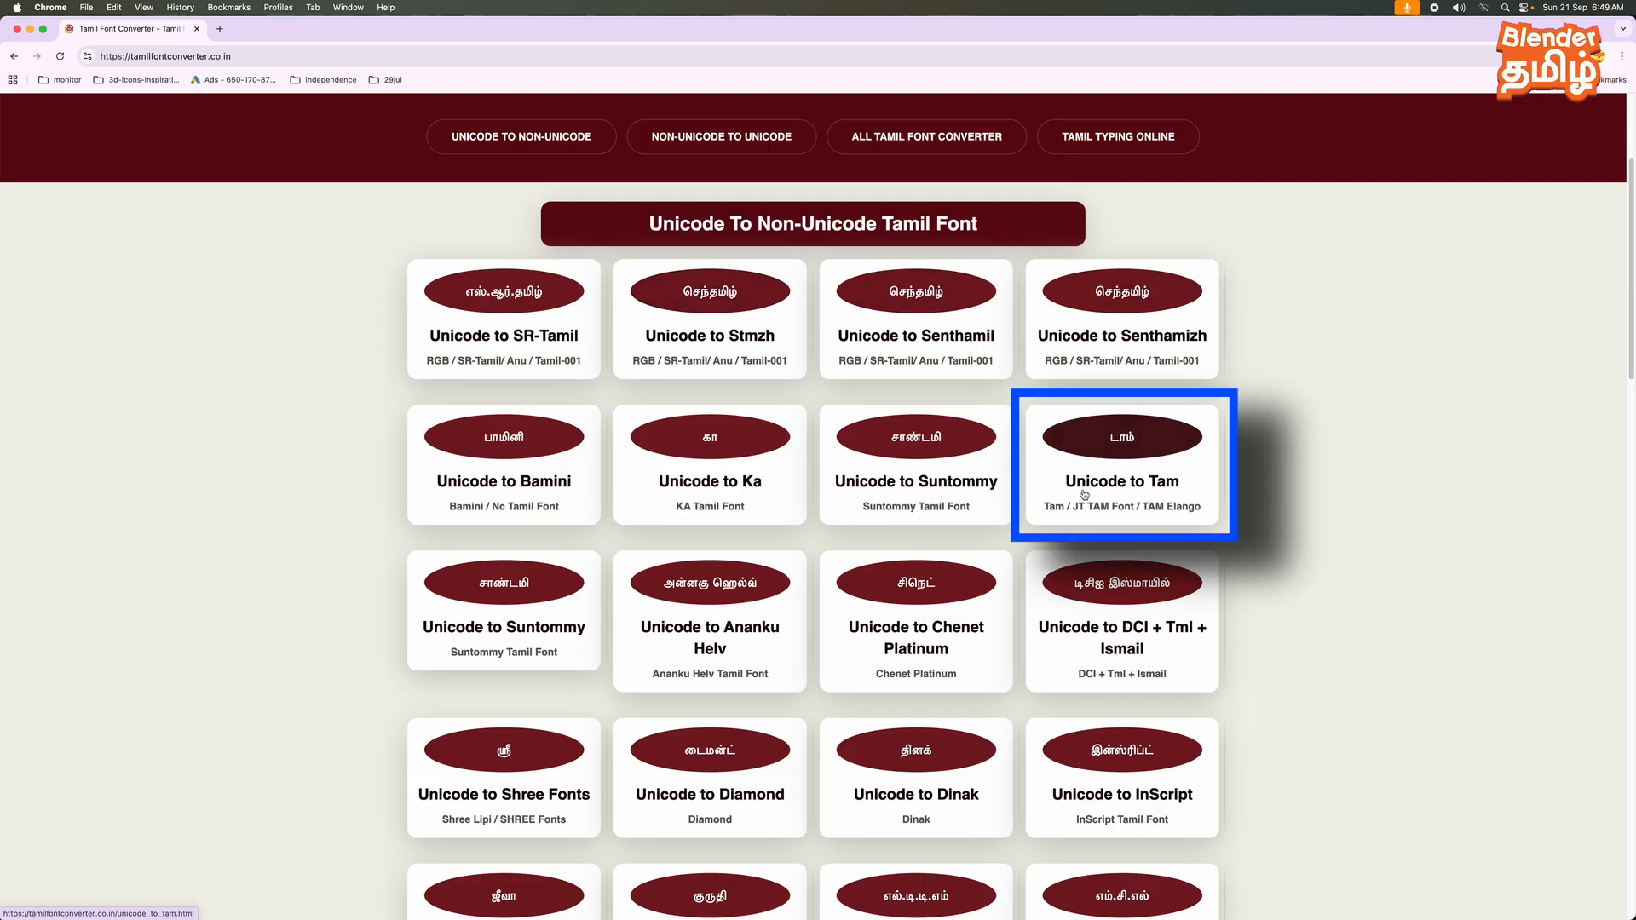
{"action": "left_click", "coordinate": [1130, 450]}
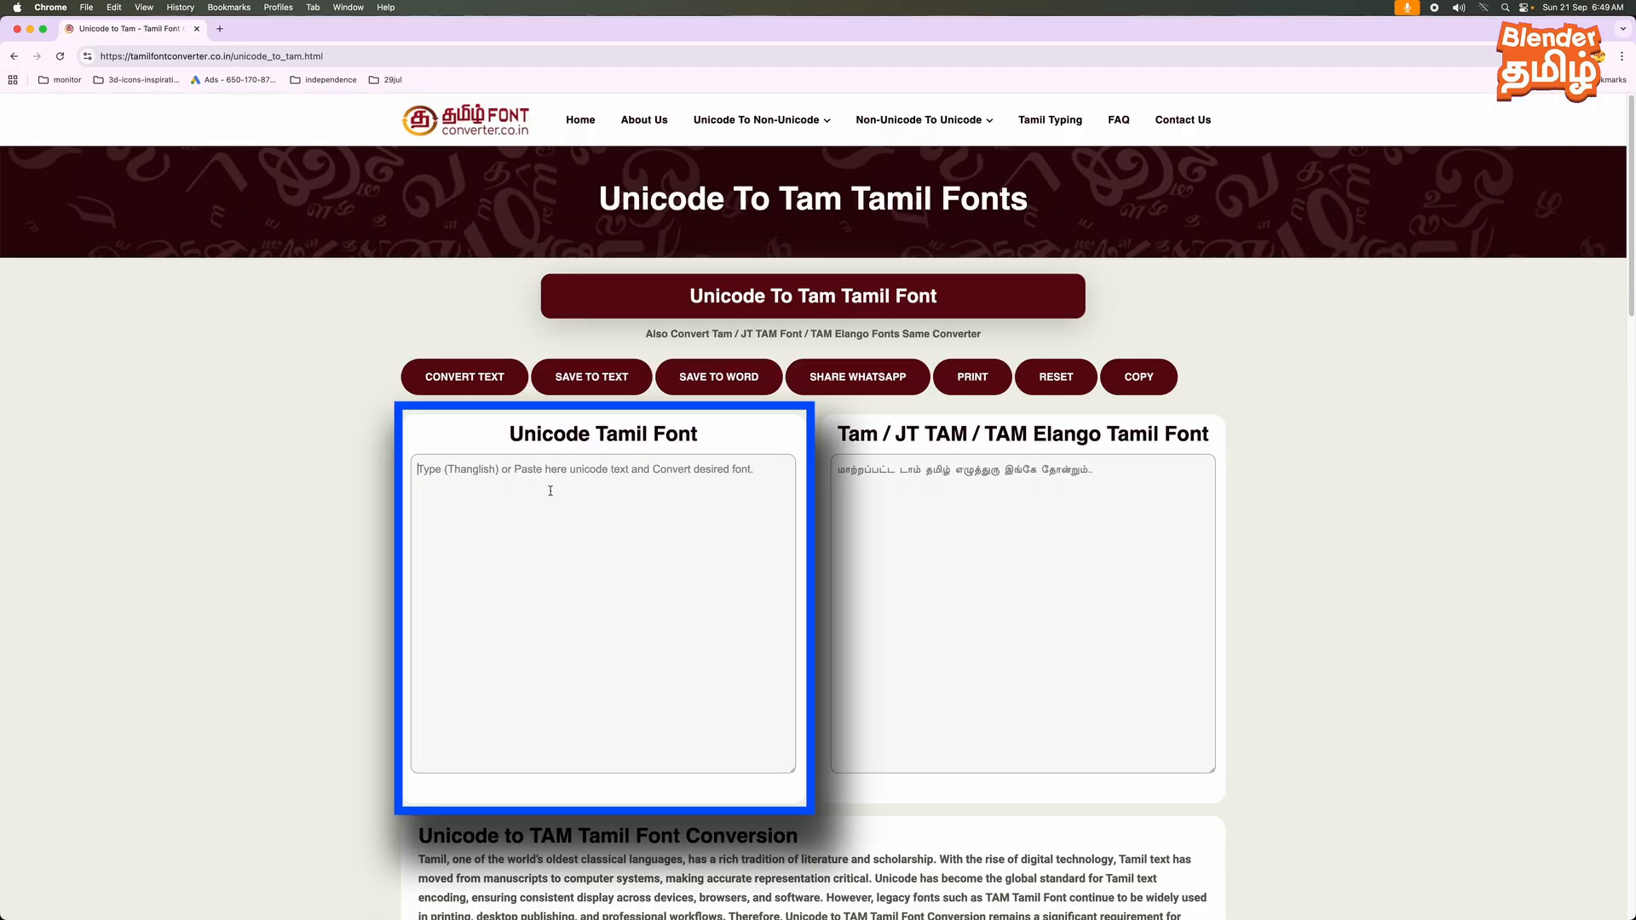
{"action": "type", "text": "puthiy"}
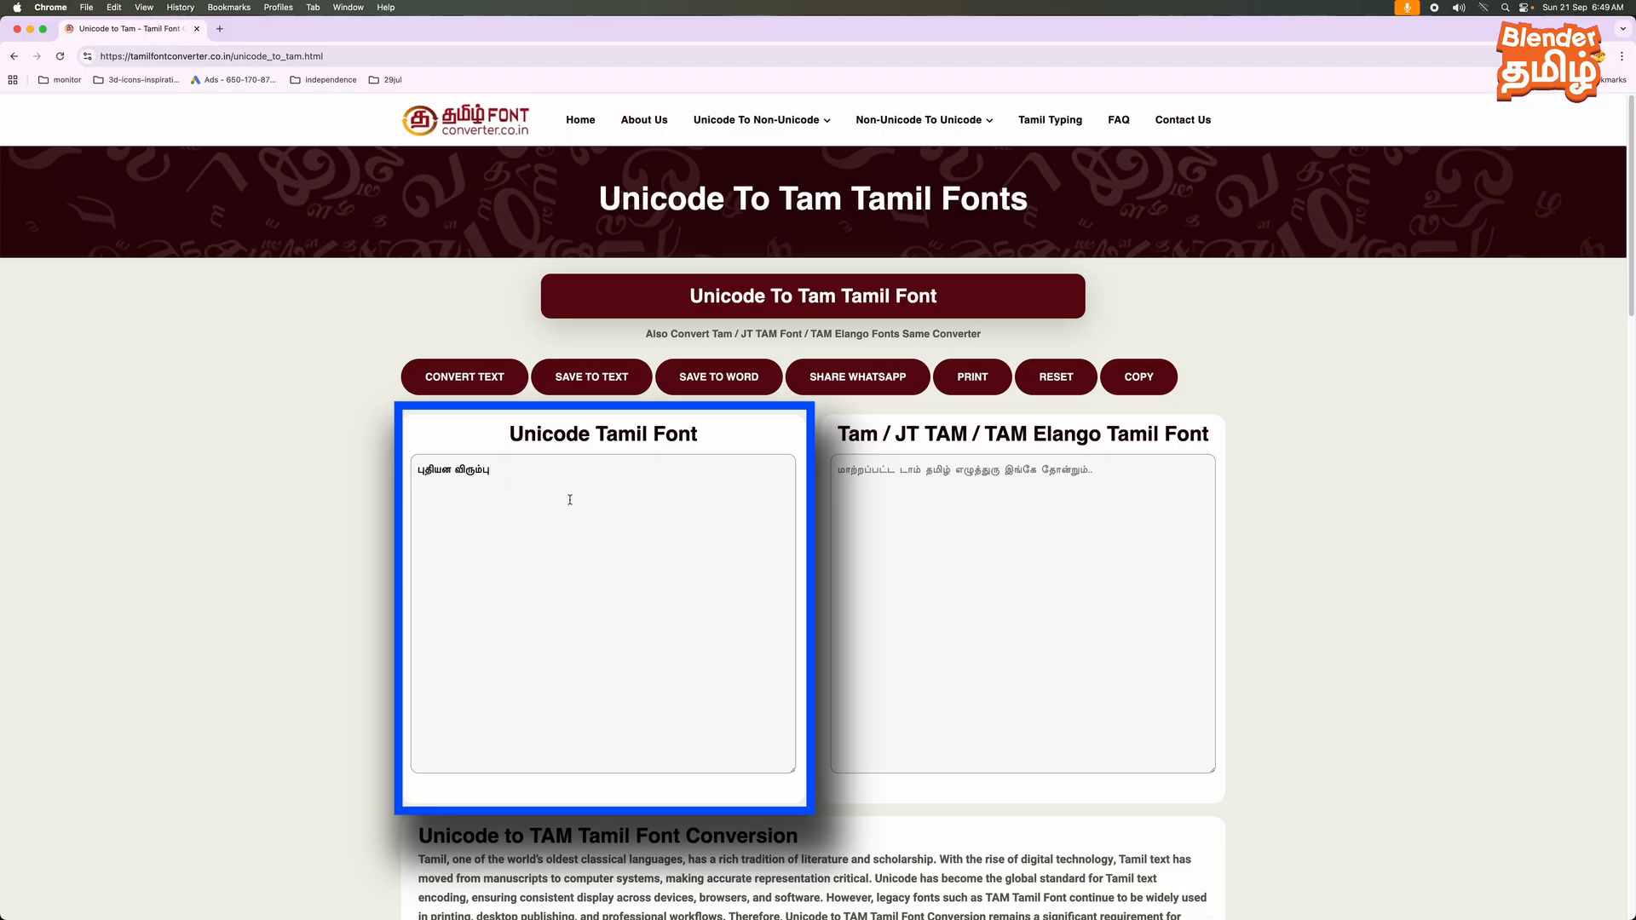
{"action": "left_click", "coordinate": [479, 388]}
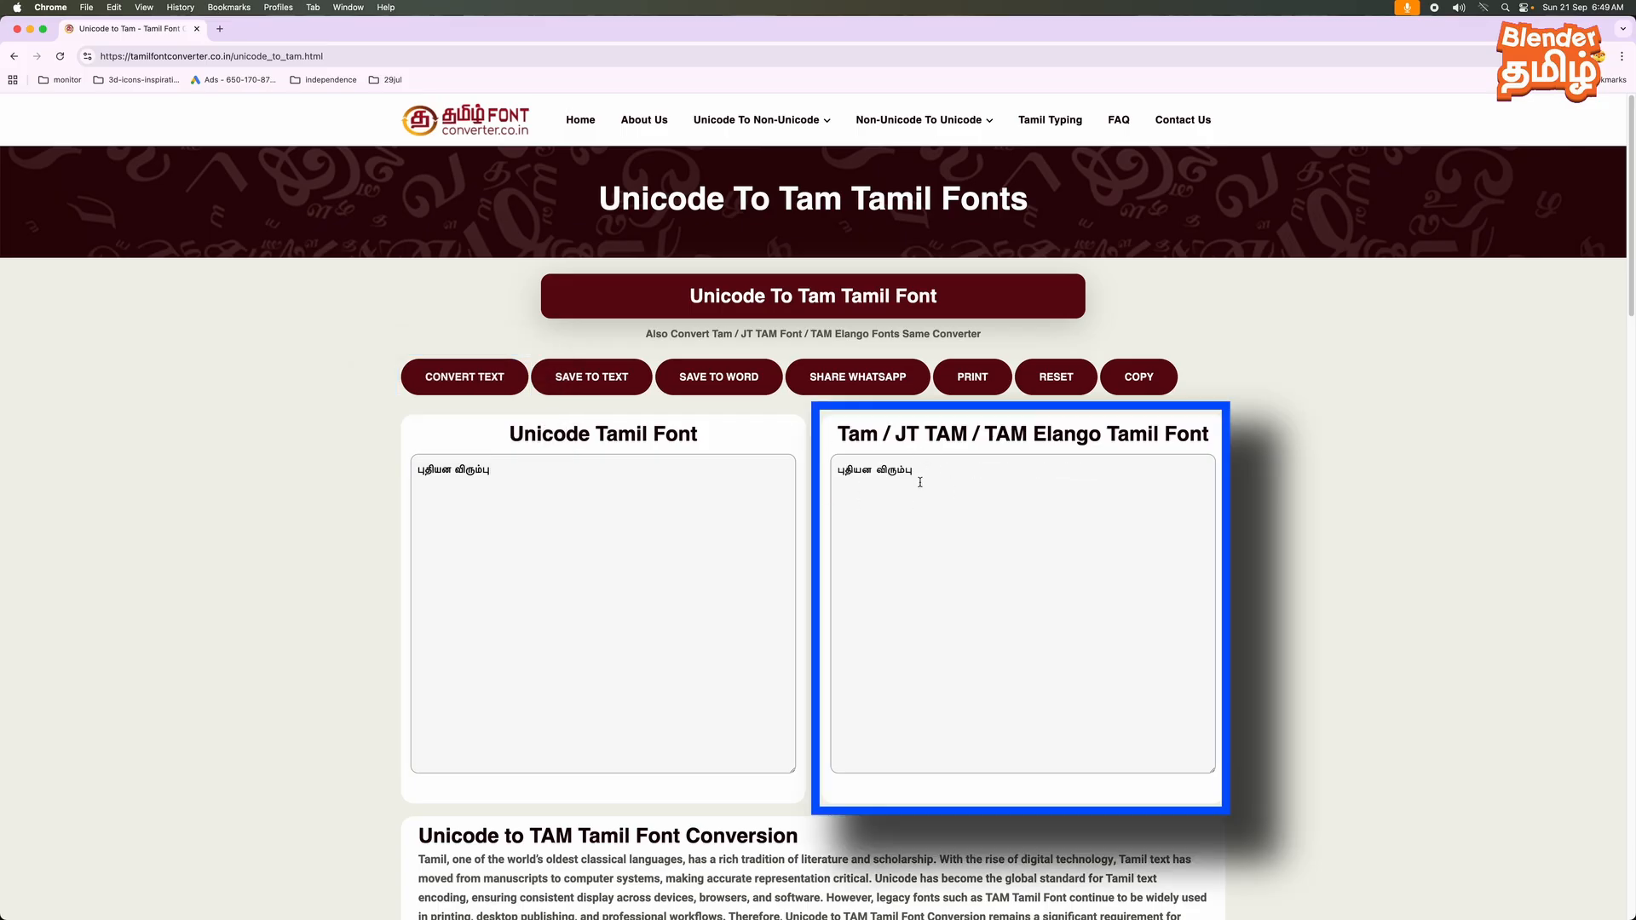
{"action": "left_click_drag", "start_coordinate": [916, 471], "coordinate": [831, 468]}
{"action": "key", "text": "ctrl+c"}
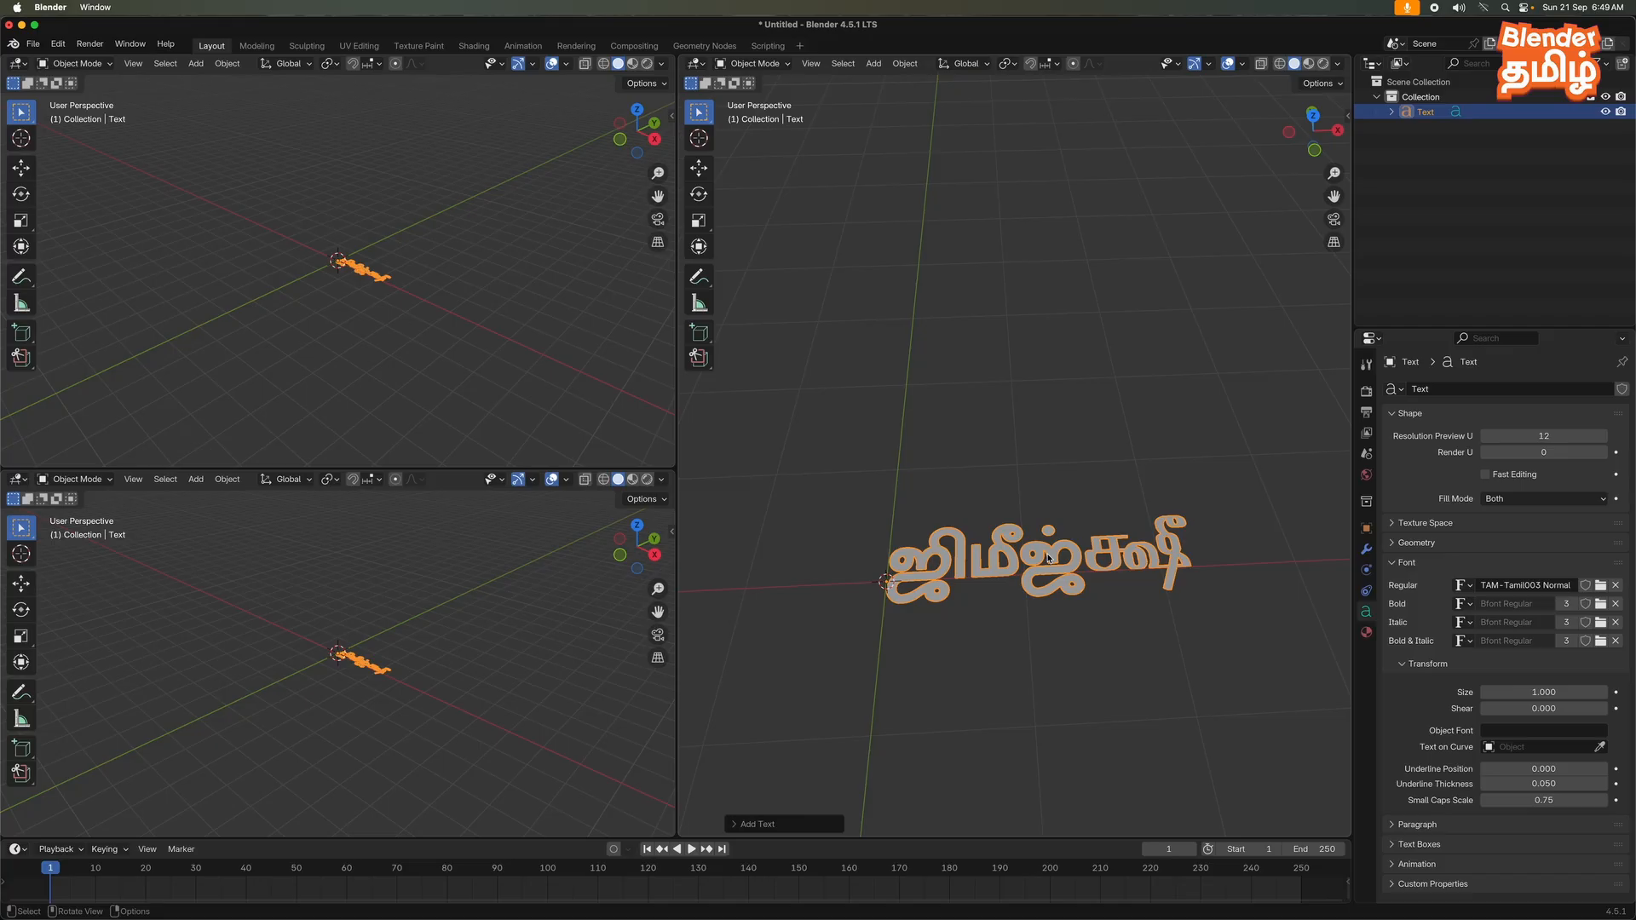
- Back in Blender, replace the text object's default content with the copied Tamil phrase
{"action": "key", "text": "Tab"}
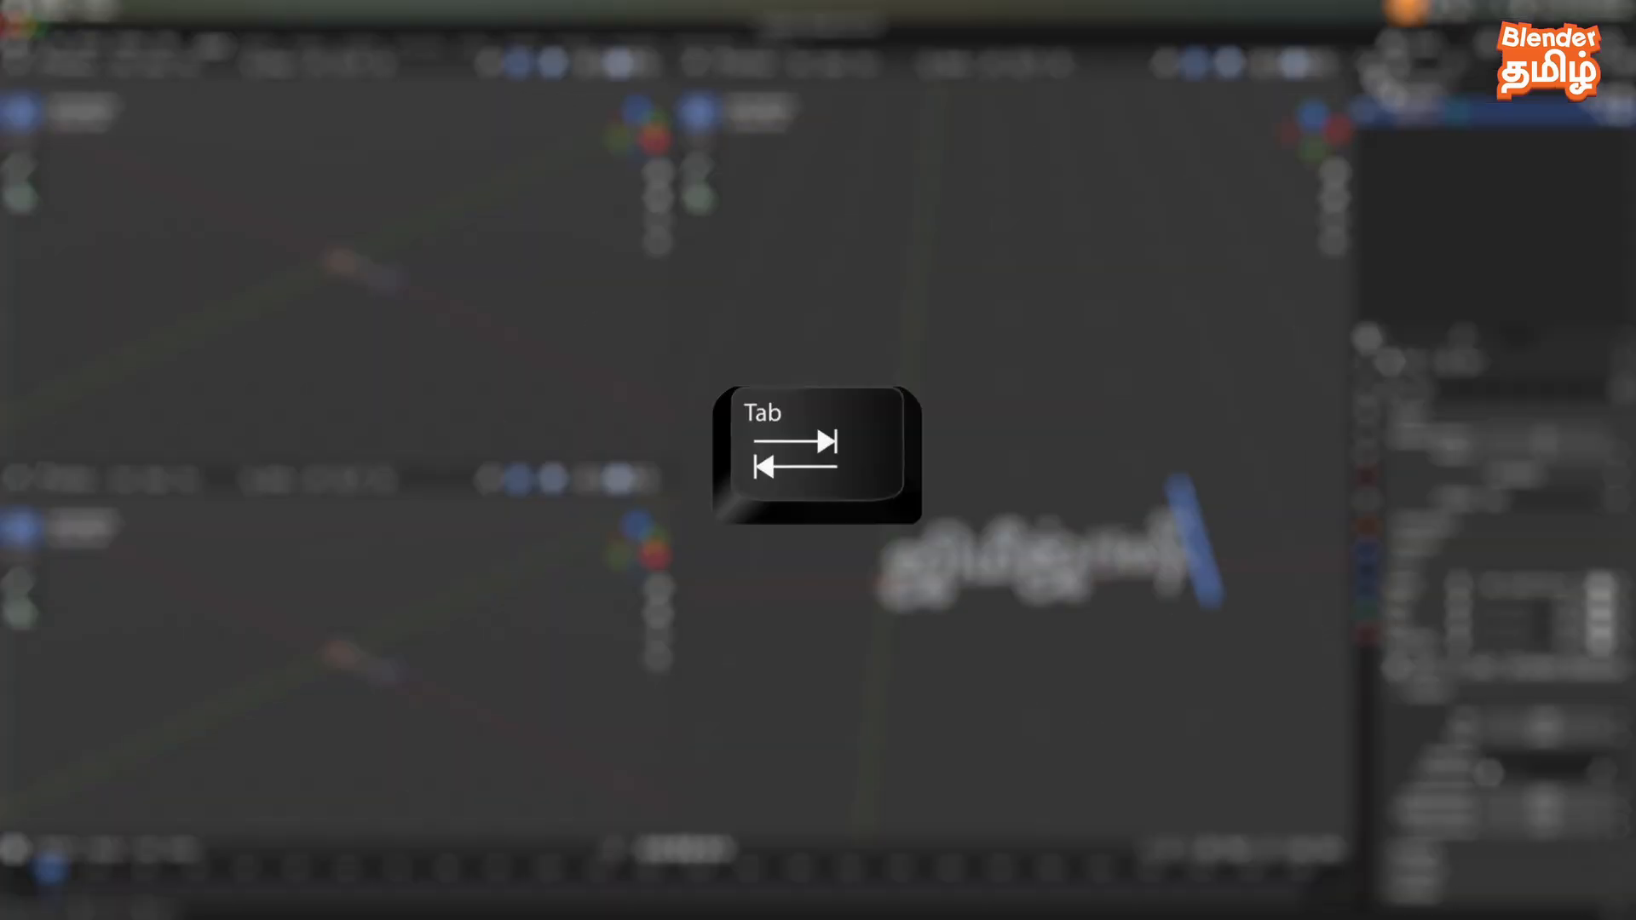
{"action": "key", "text": "BackSpace"}
{"action": "key", "text": "BackSpace"}
{"action": "key", "text": "BackSpace"}
{"action": "key", "text": "BackSpace"}
{"action": "key", "text": "BackSpace"}
{"action": "key", "text": "BackSpace"}
{"action": "key", "text": "BackSpace"}
{"action": "key", "text": "BackSpace"}
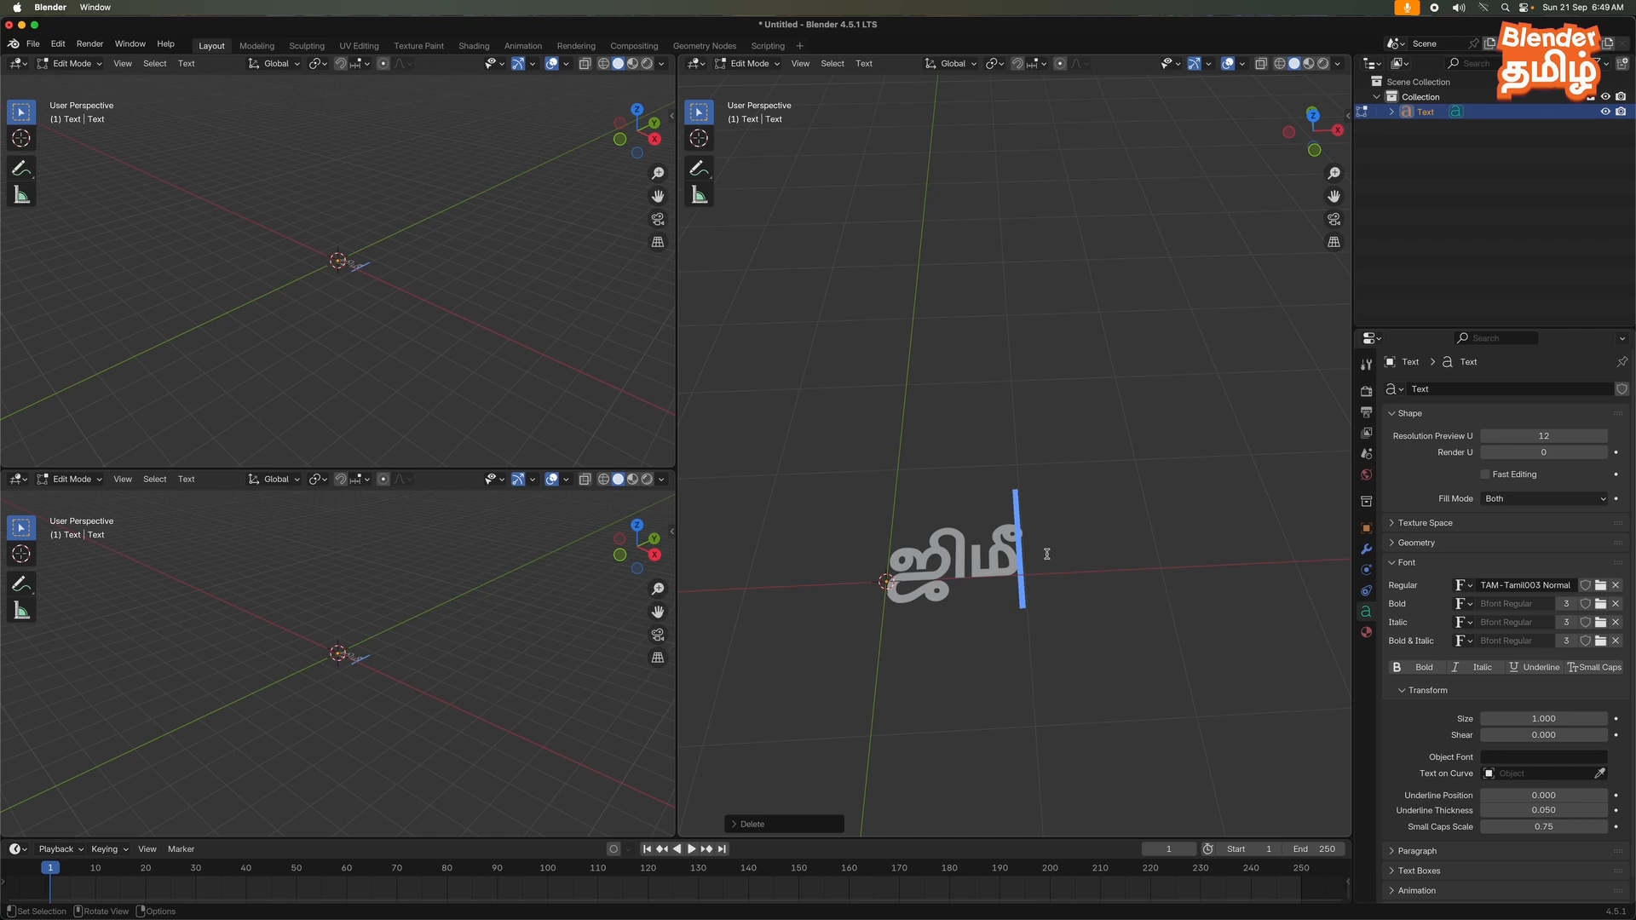
{"action": "key", "text": "ctrl+v"}
{"action": "key", "text": "Tab"}
- Duplicate the text, keeping one copy hidden, and rotate the visible one 90° about the X axis
{"action": "key", "text": "shift+d"}
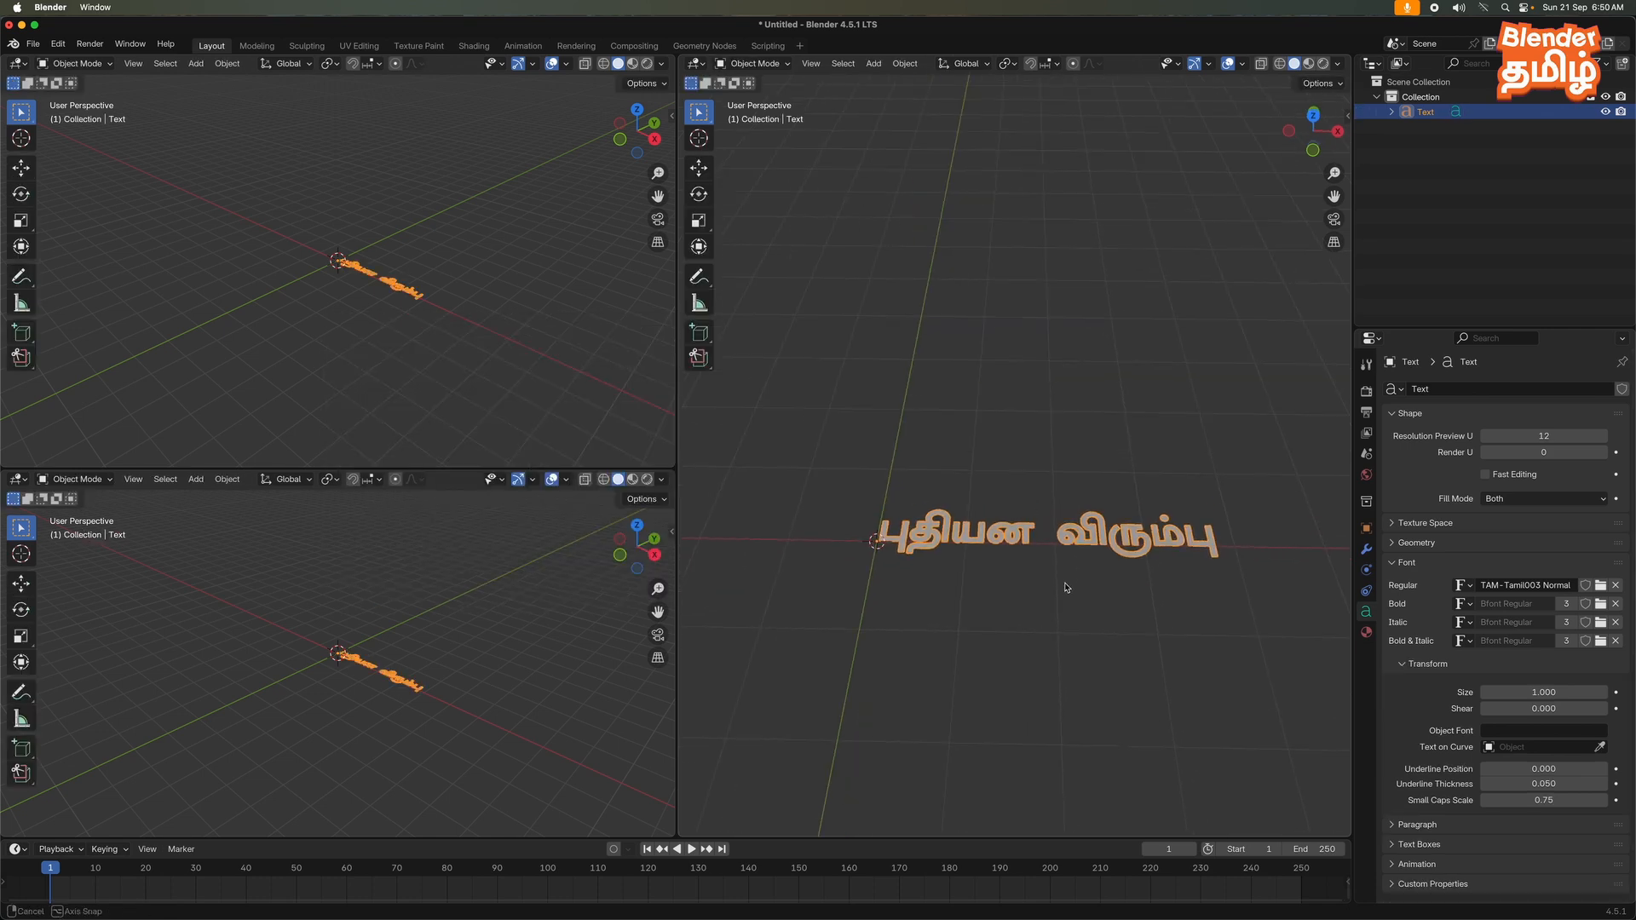
{"action": "type", "text": "rx"}
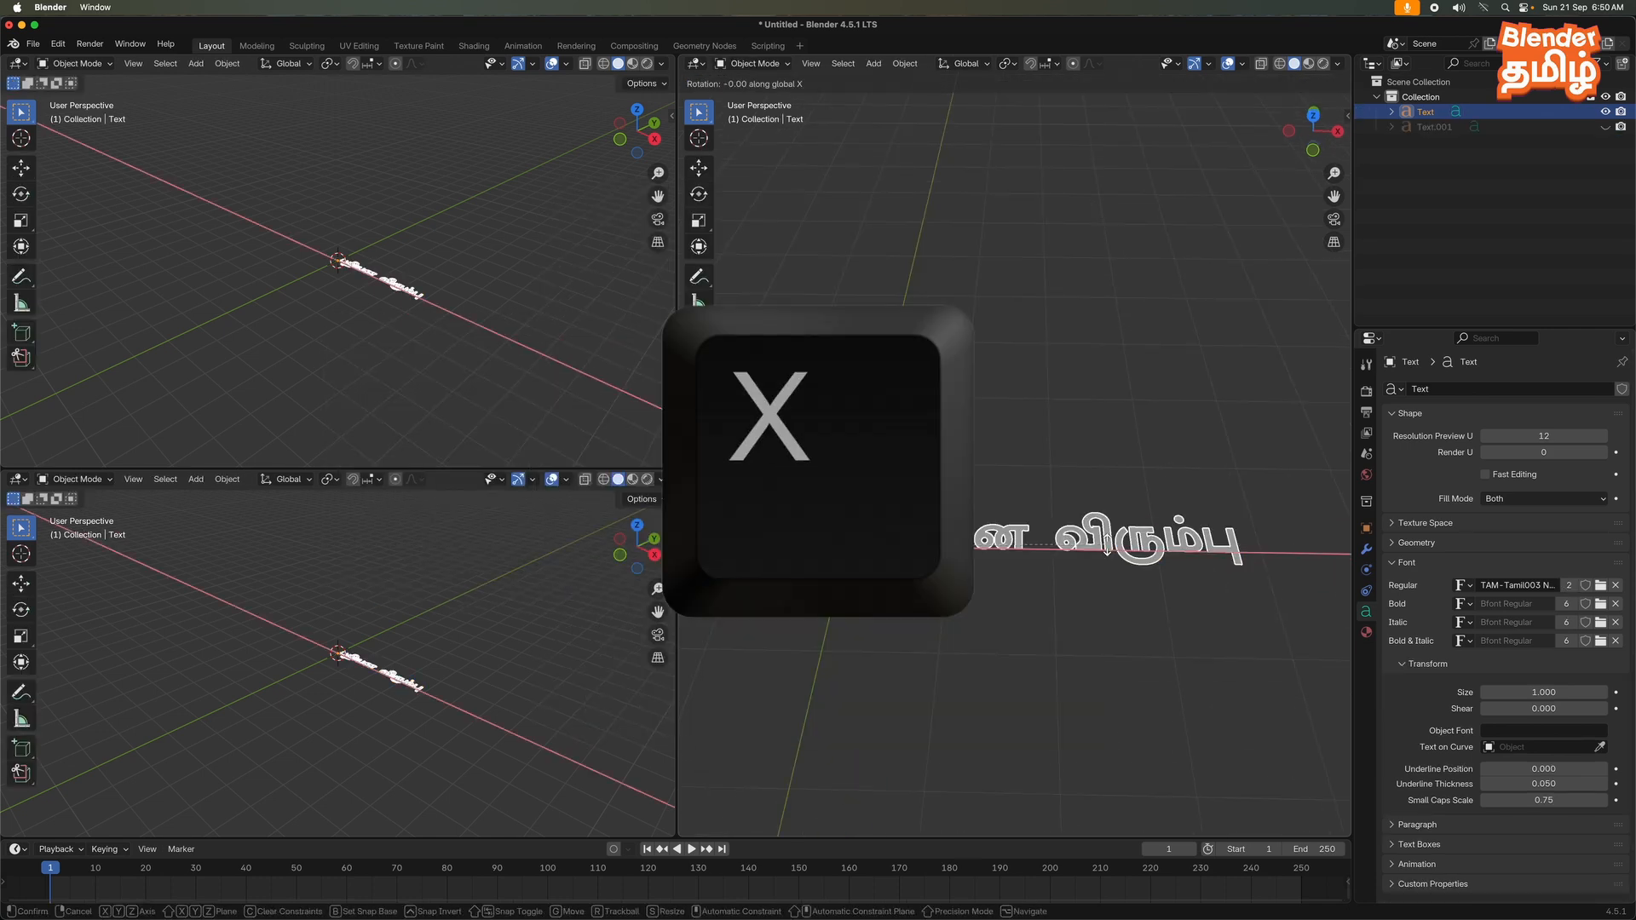
{"action": "type", "text": "90"}
{"action": "key", "text": "Return"}
{"action": "middle_click_drag", "start_coordinate": [886, 635], "coordinate": [878, 579]}
{"action": "middle_click_drag", "start_coordinate": [878, 580], "coordinate": [831, 400], "text": "shift"}
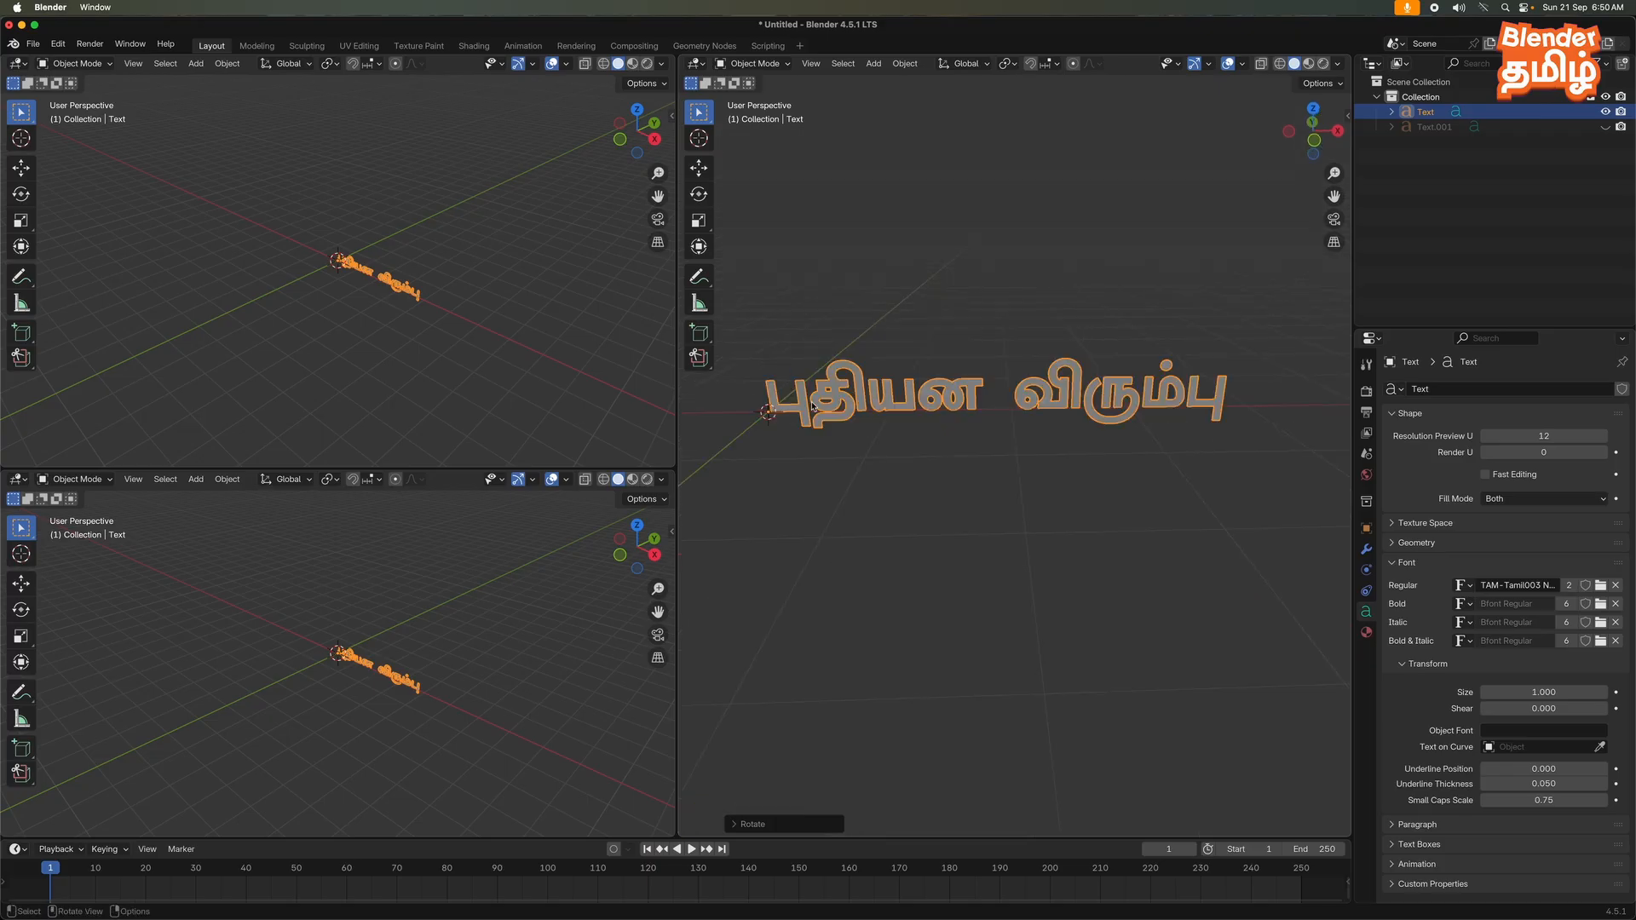
{"action": "middle_click_drag", "start_coordinate": [920, 462], "coordinate": [1010, 442]}
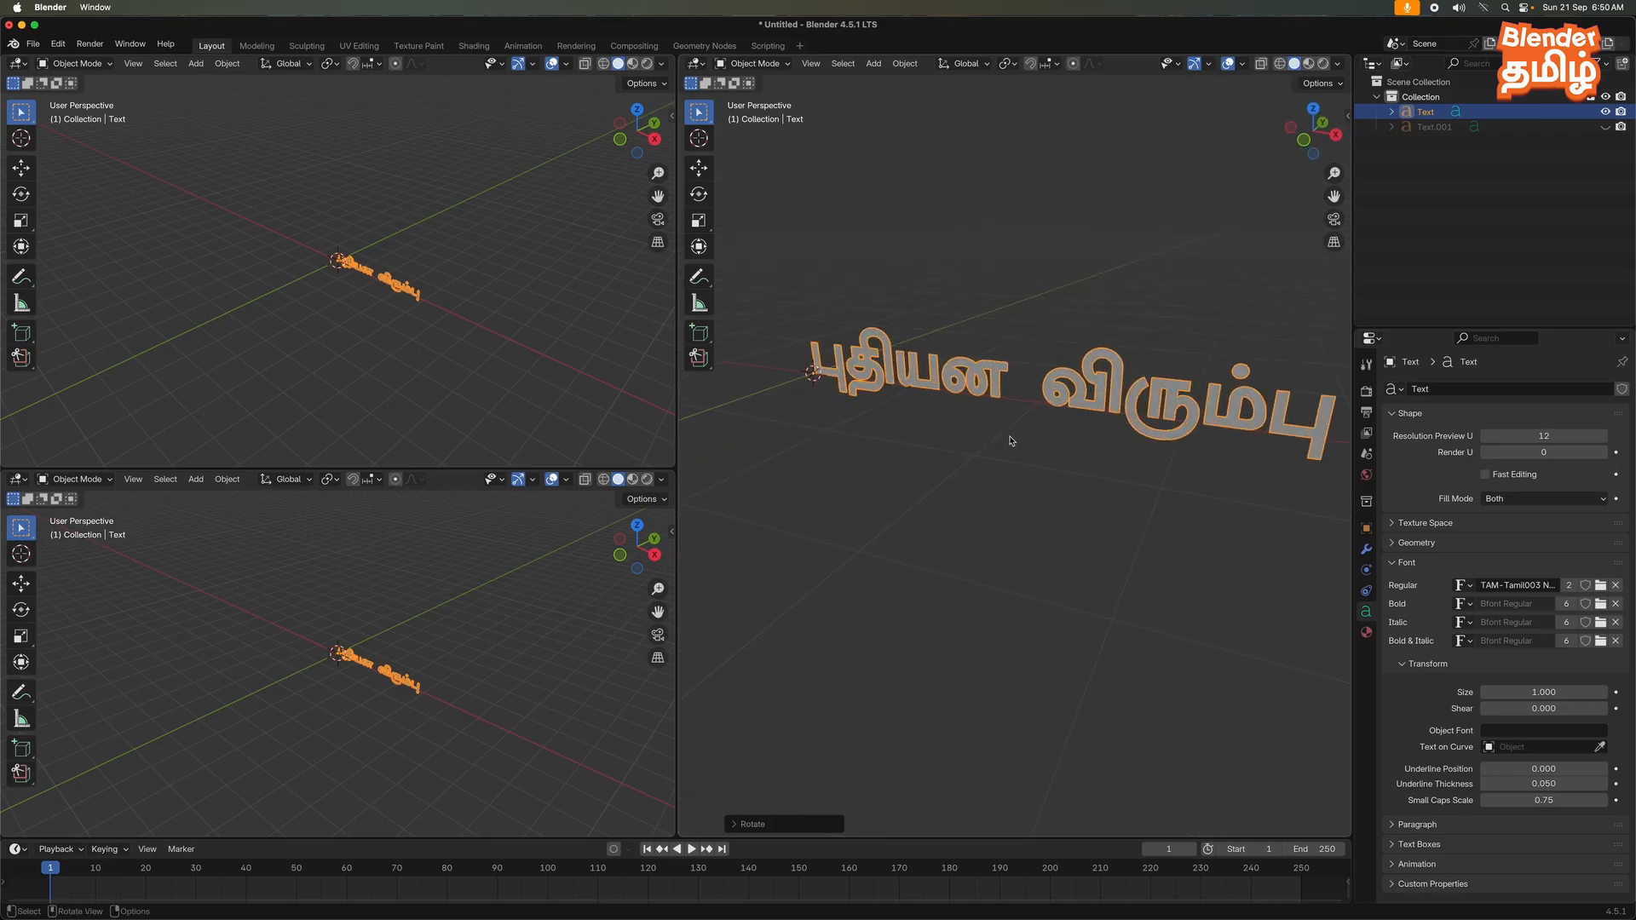
- Delete everything in the visible text except its first letter, பு
{"action": "key", "text": "Tab"}
{"action": "key", "text": "BackSpace"}
{"action": "key", "text": "BackSpace"}
{"action": "key", "text": "BackSpace"}
{"action": "key", "text": "BackSpace"}
{"action": "key", "text": "BackSpace"}
{"action": "key", "text": "BackSpace"}
{"action": "key", "text": "BackSpace"}
{"action": "key", "text": "BackSpace"}
{"action": "key", "text": "BackSpace"}
{"action": "key", "text": "BackSpace"}
{"action": "key", "text": "BackSpace"}
{"action": "key", "text": "BackSpace"}
{"action": "key", "text": "BackSpace"}
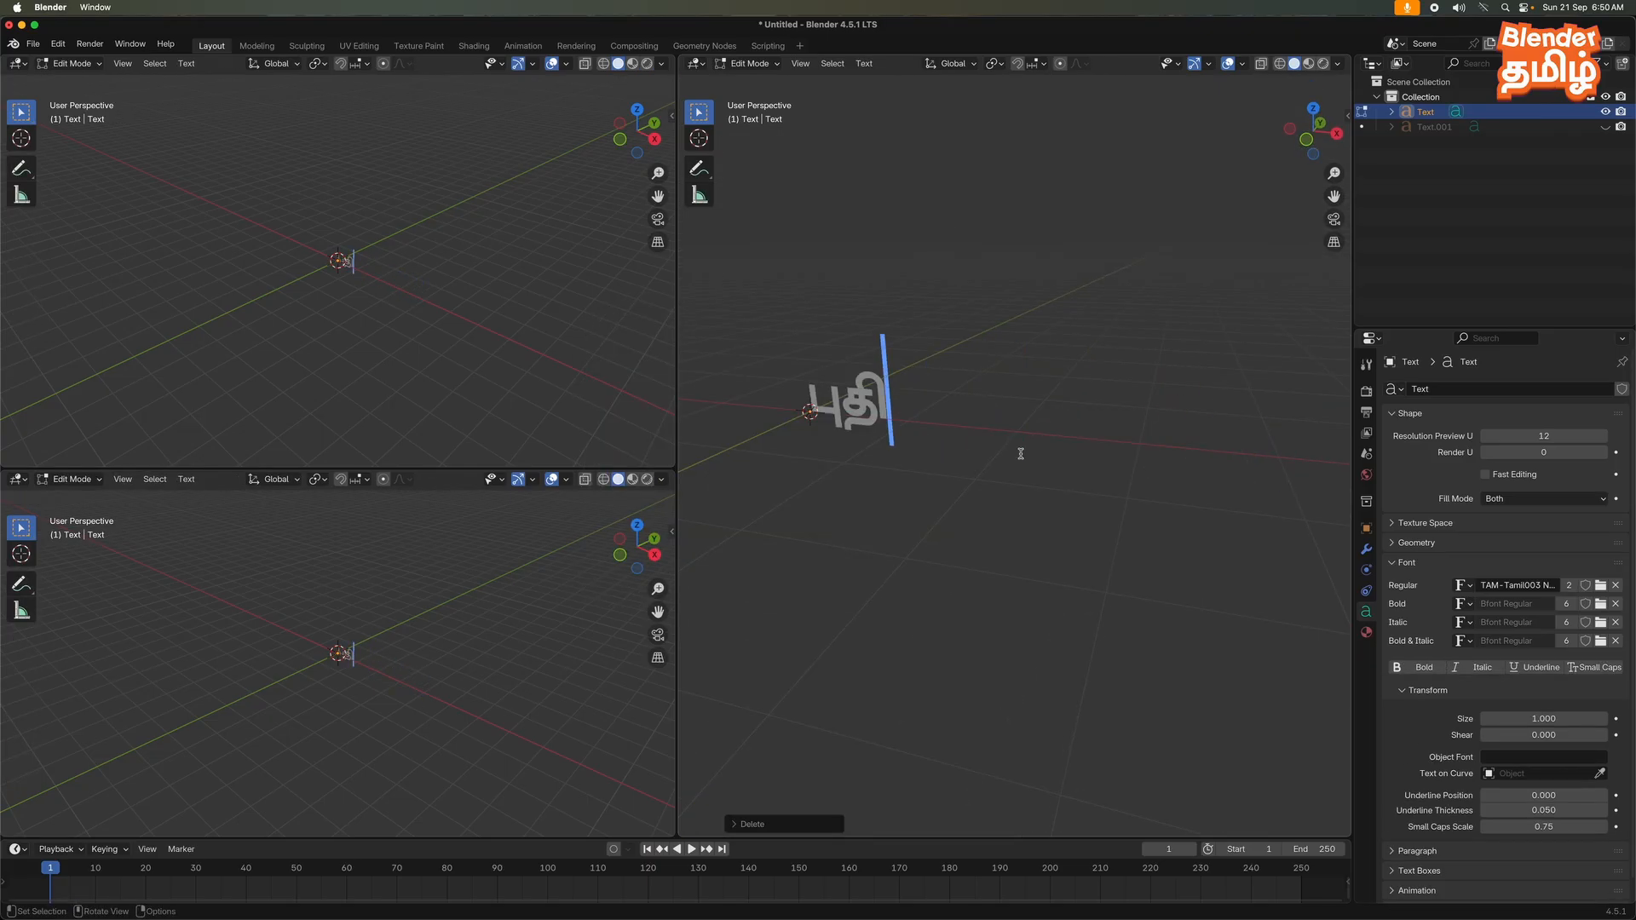
{"action": "key", "text": "Tab"}
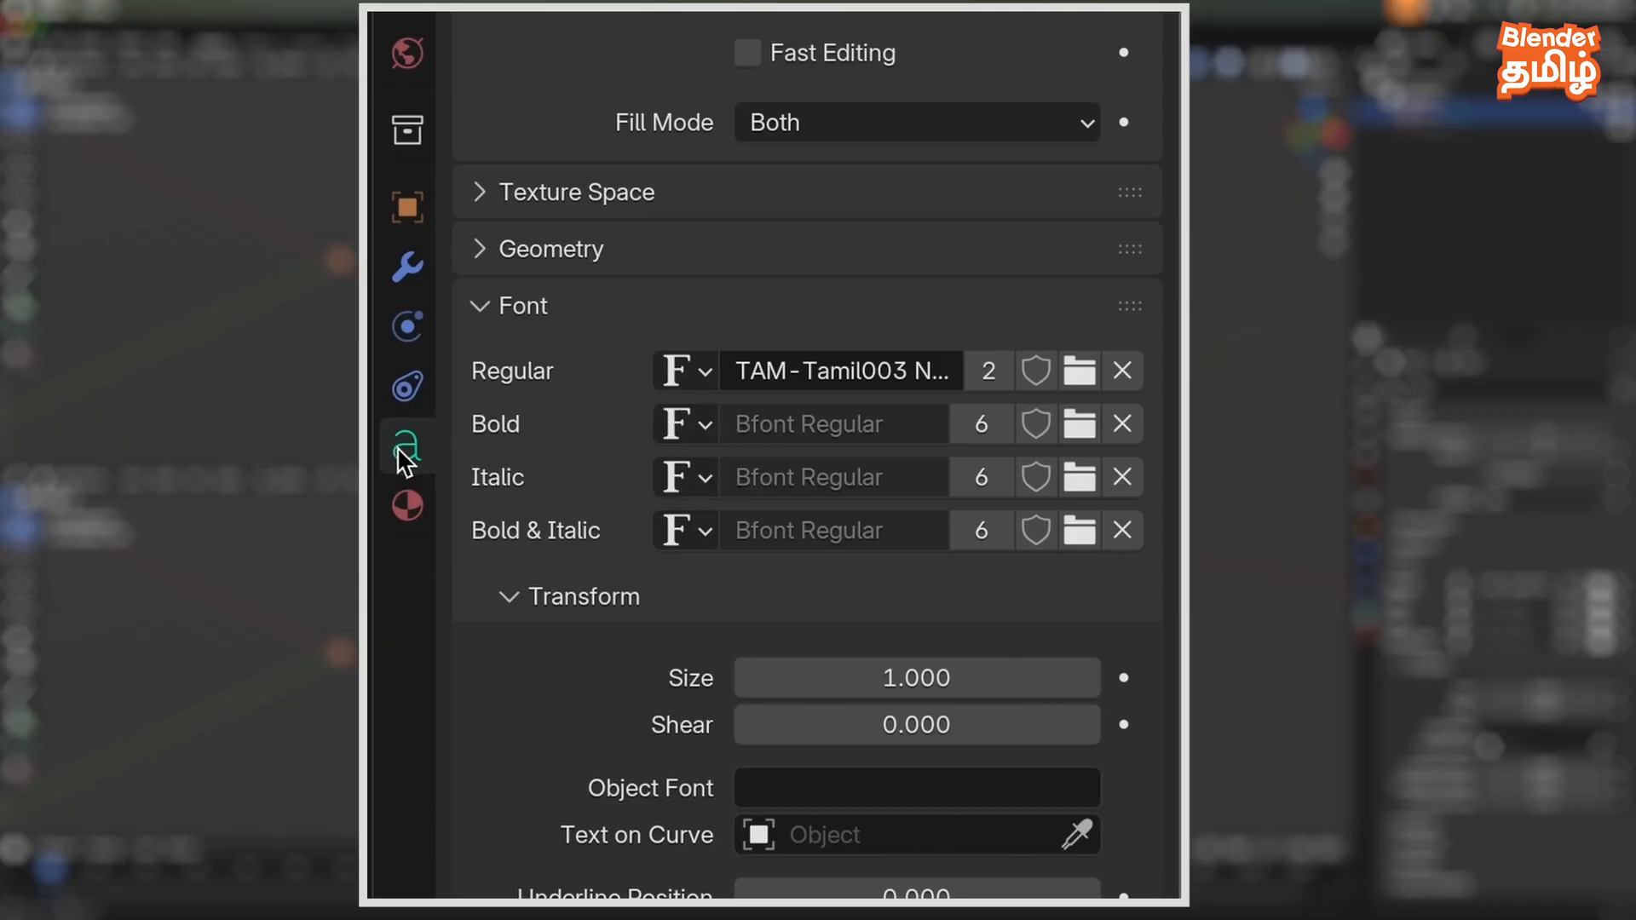
- Extrude the letter 0.1 m and give it a Profile bevel with a depth of 0.01 m
{"action": "left_click", "coordinate": [1415, 562]}
{"action": "left_click", "coordinate": [1417, 546]}
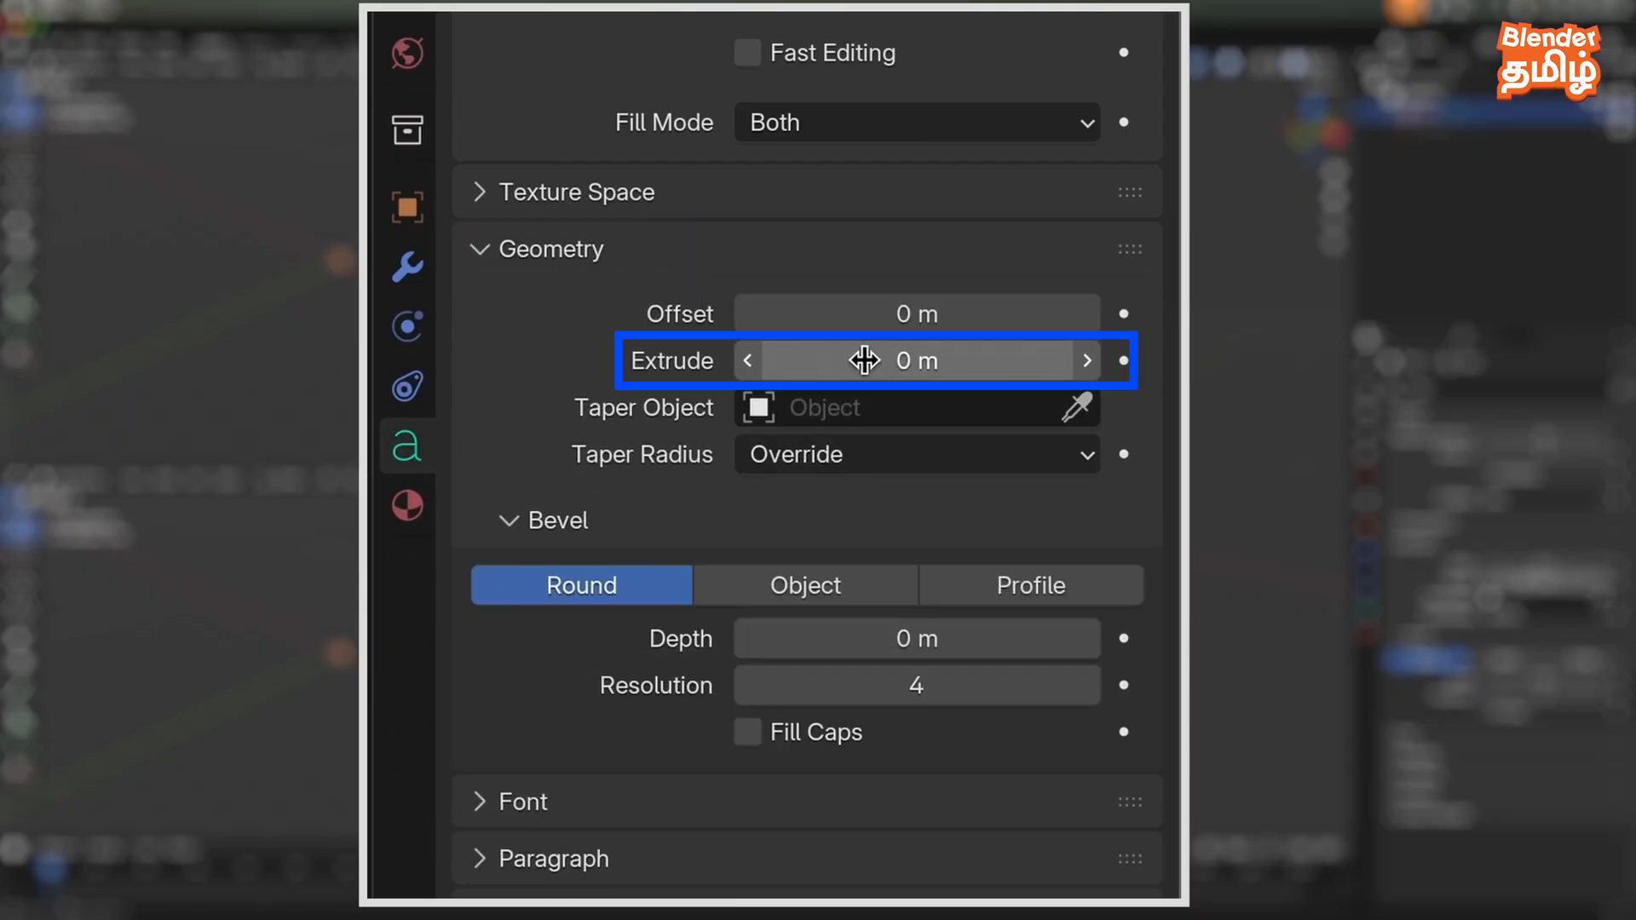
{"action": "left_click_drag", "start_coordinate": [866, 358], "coordinate": [929, 358]}
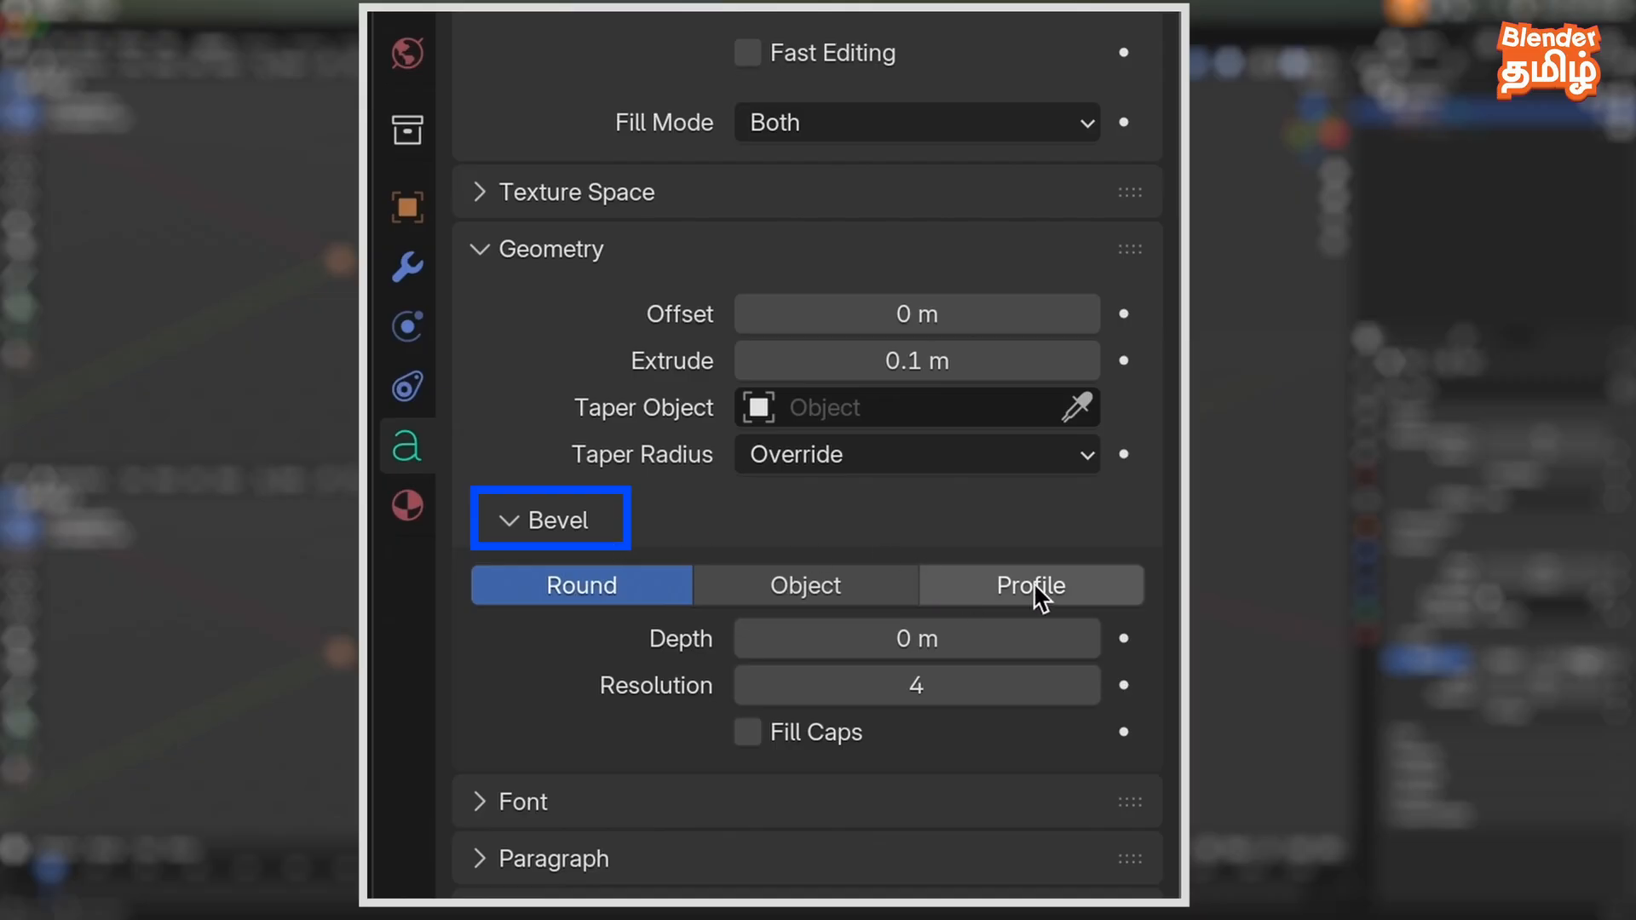
{"action": "left_click", "coordinate": [1035, 588]}
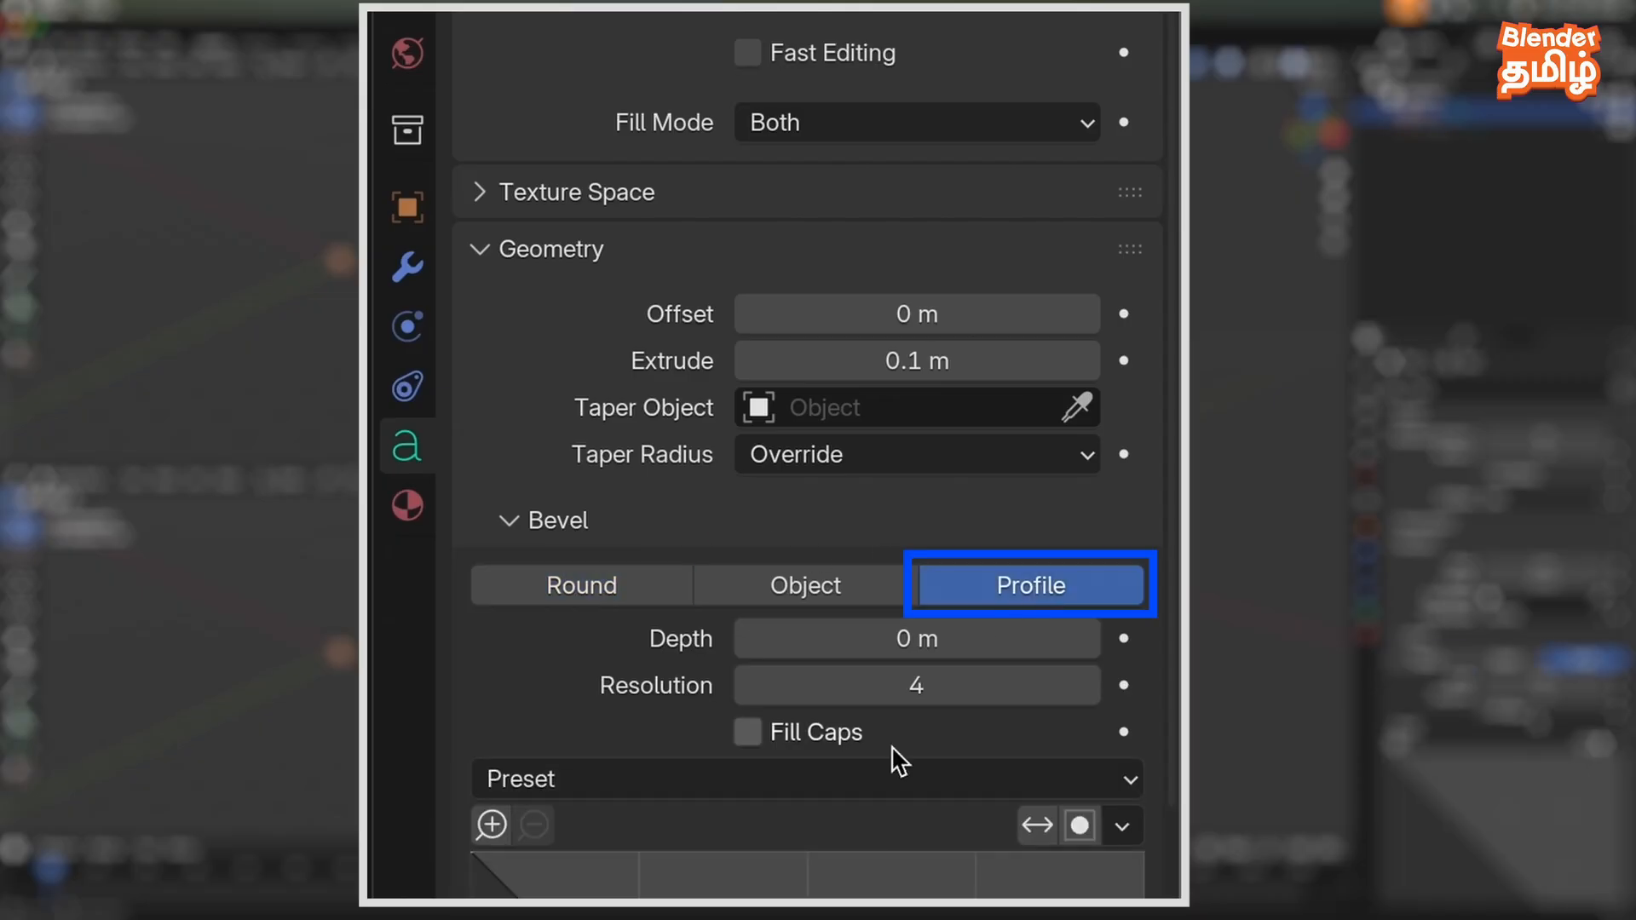
{"action": "left_click", "coordinate": [923, 641]}
{"action": "type", "text": ".01"}
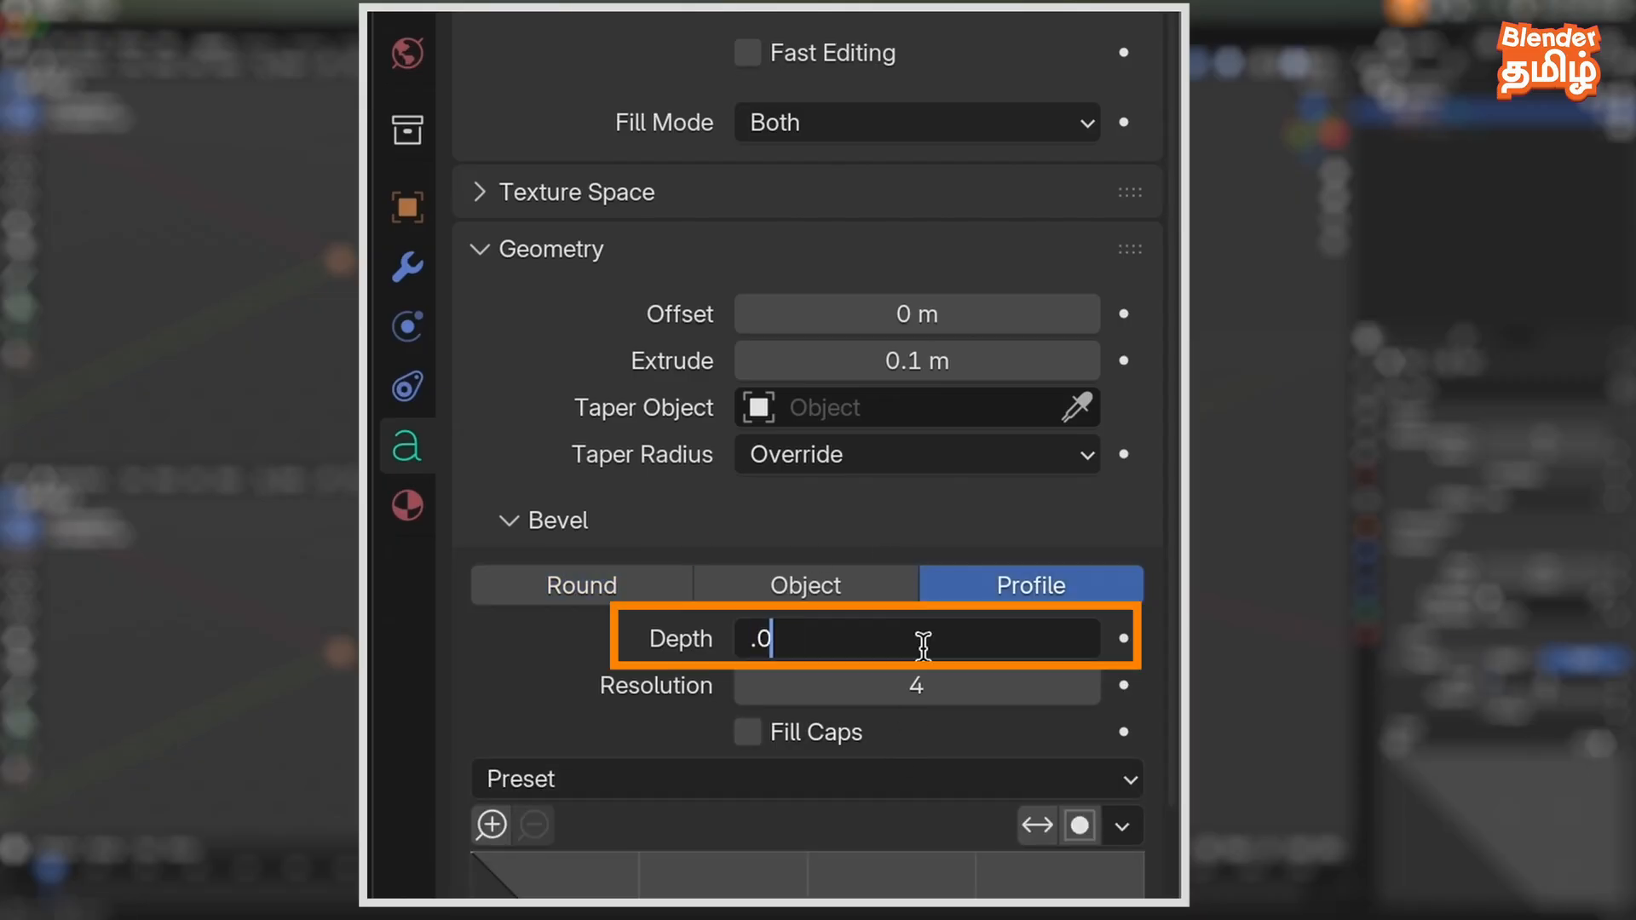
{"action": "key", "text": "Return"}
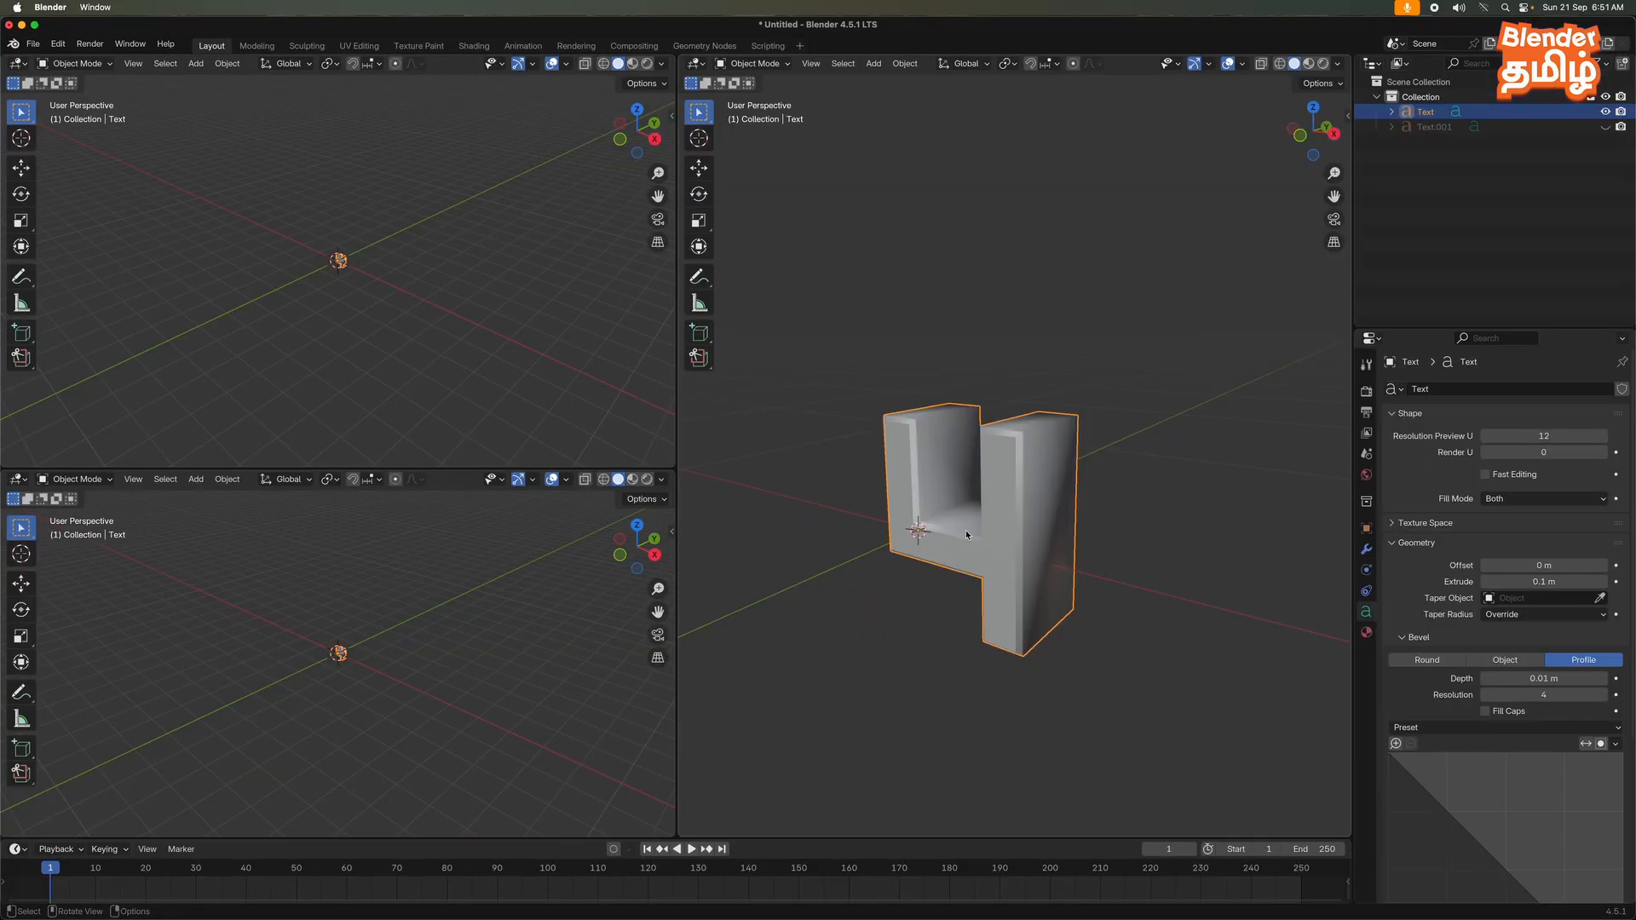
- Inspect the bevelled edges and reduce the letter's bevel depth to 0.003 m
{"action": "middle_click_drag", "start_coordinate": [964, 530], "coordinate": [1107, 562]}
{"action": "scroll", "coordinate": [991, 597], "scroll_direction": "up", "scroll_amount": 1}
{"action": "scroll", "coordinate": [990, 597], "scroll_direction": "down", "scroll_amount": 4}
{"action": "scroll", "coordinate": [1106, 562], "scroll_direction": "down", "scroll_amount": 2}
{"action": "scroll", "coordinate": [1106, 563], "scroll_direction": "up", "scroll_amount": 1}
{"action": "double_click", "coordinate": [1539, 678]}
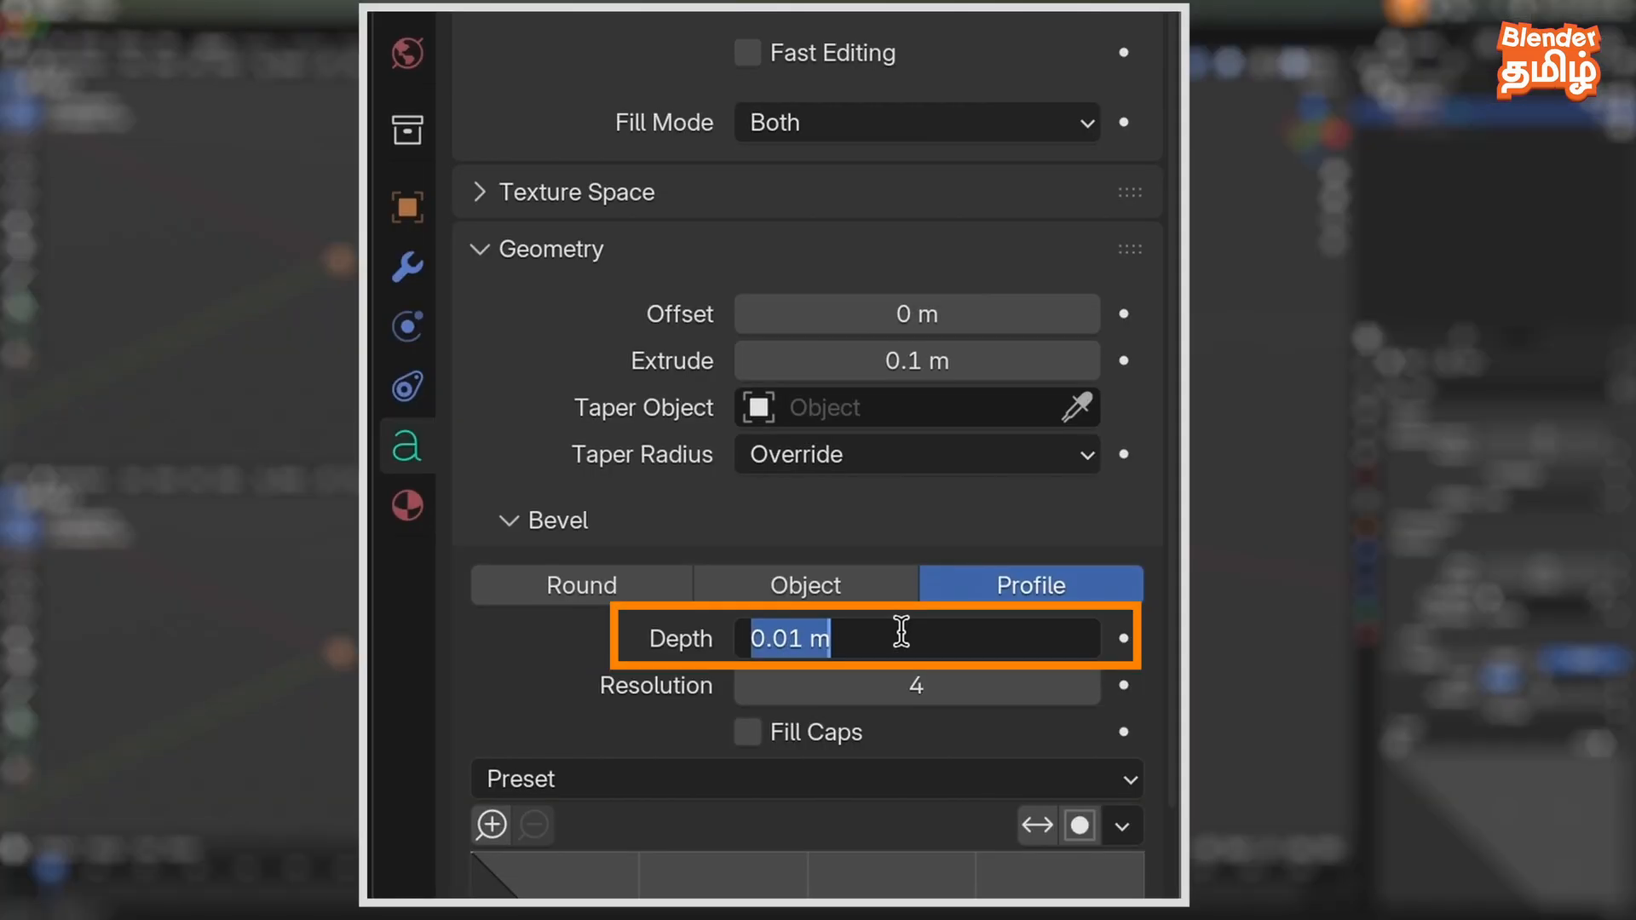
{"action": "type", "text": ".0003"}
{"action": "key", "text": "Return"}
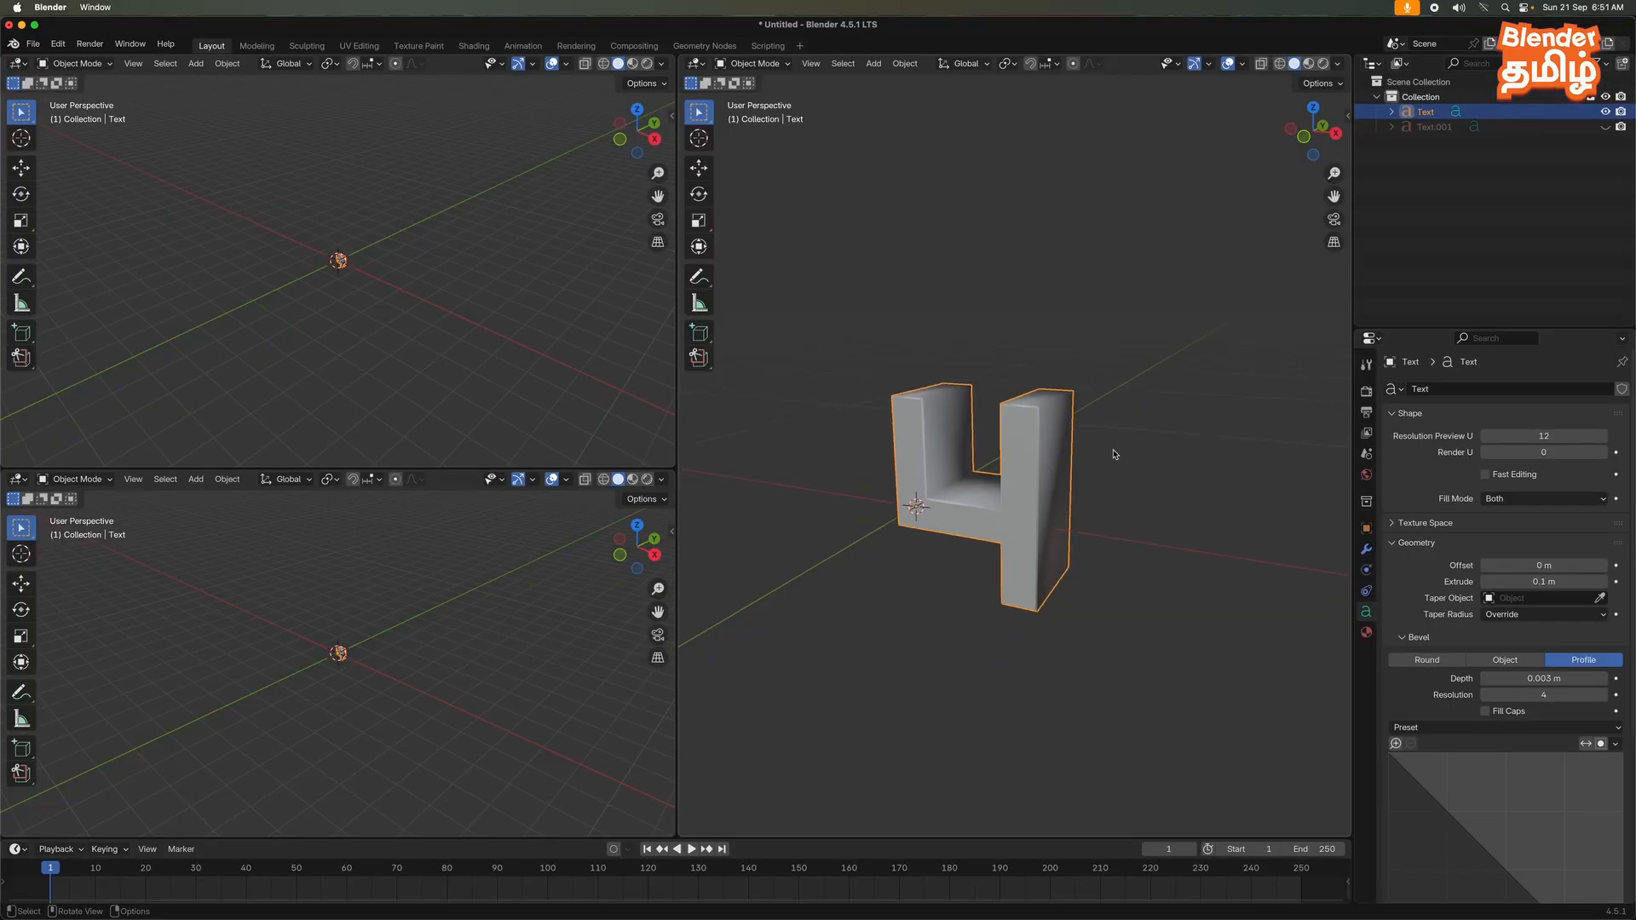
- Add a plane rotated 90° about the X axis and scale it up as a backdrop for the letter
{"action": "middle_click_drag", "start_coordinate": [1113, 454], "coordinate": [1001, 610]}
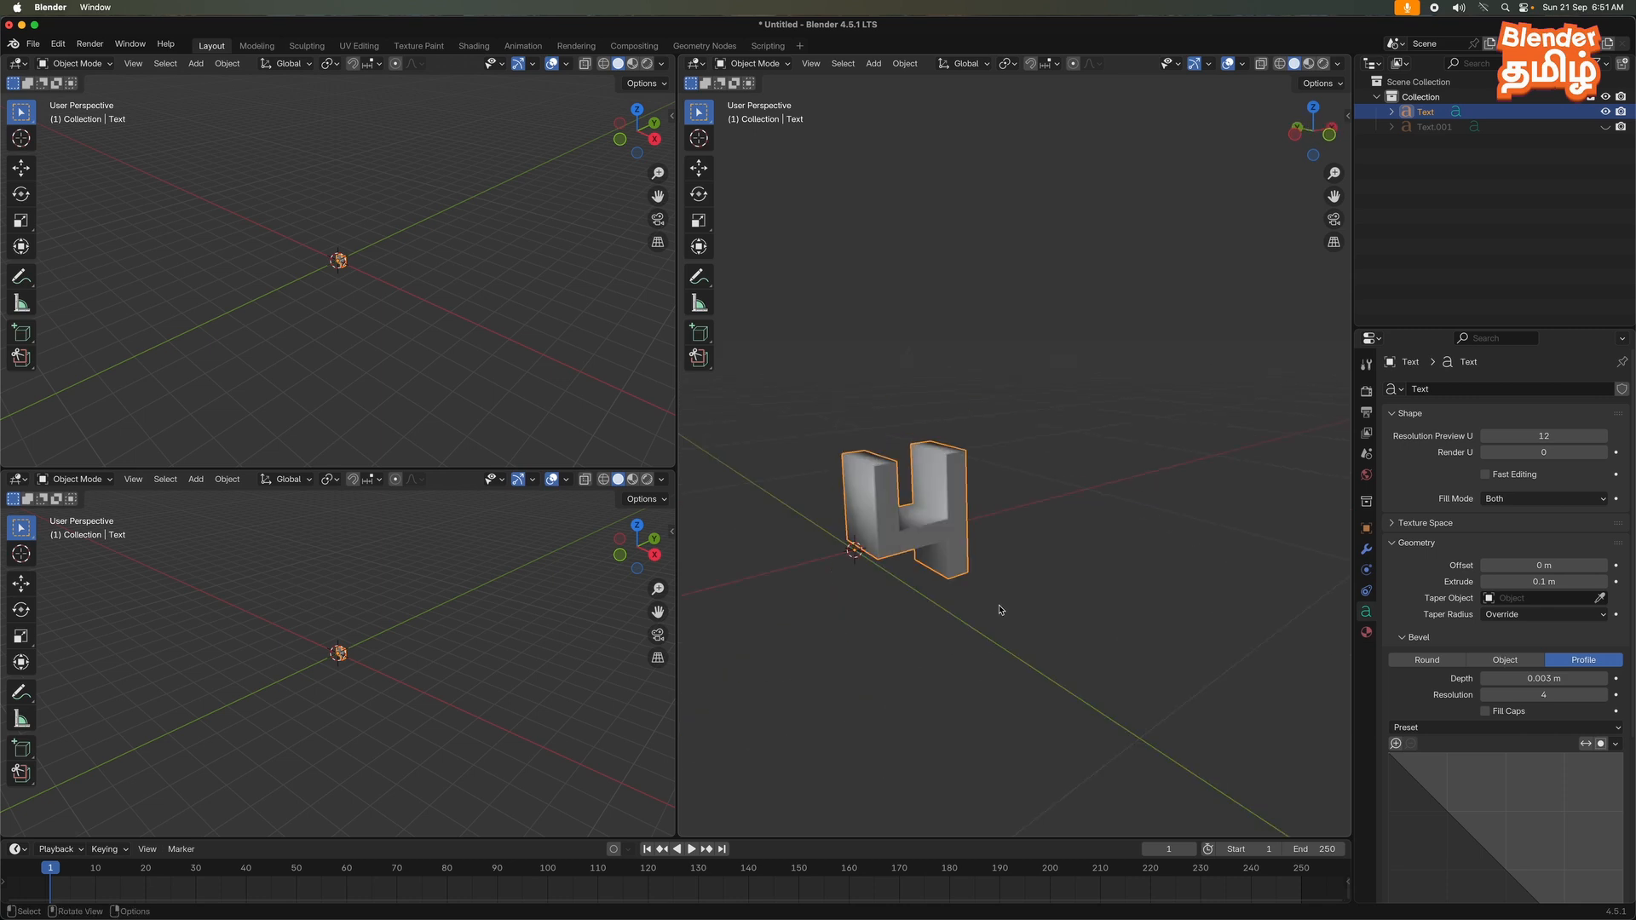
{"action": "middle_click_drag", "start_coordinate": [1078, 620], "coordinate": [1008, 609]}
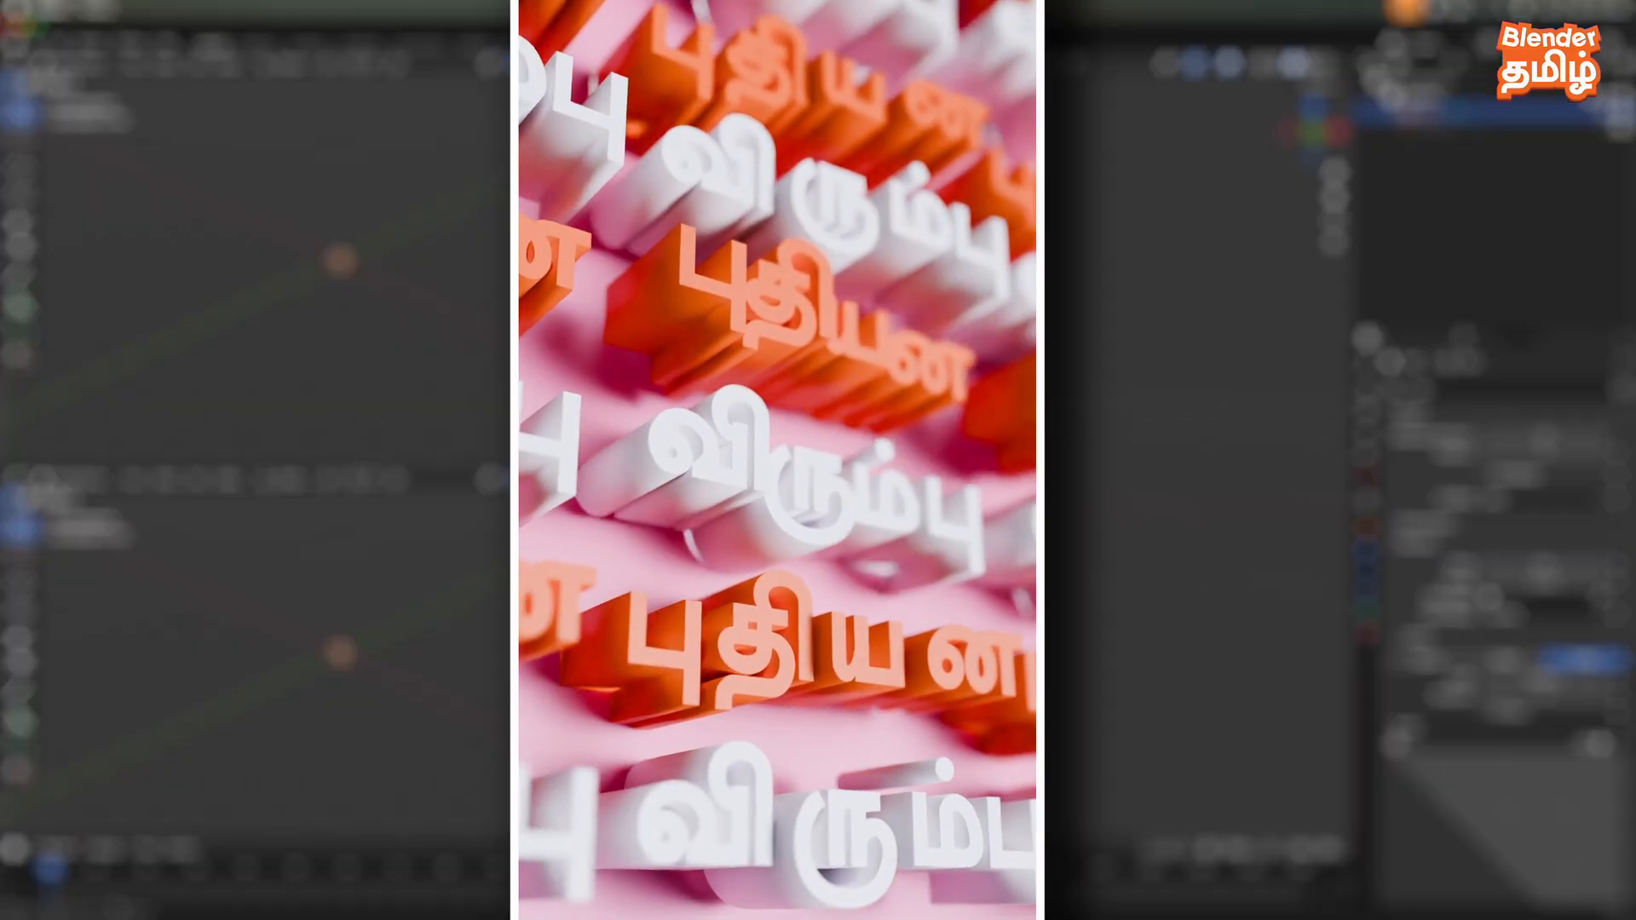
{"action": "key", "text": "shift+a"}
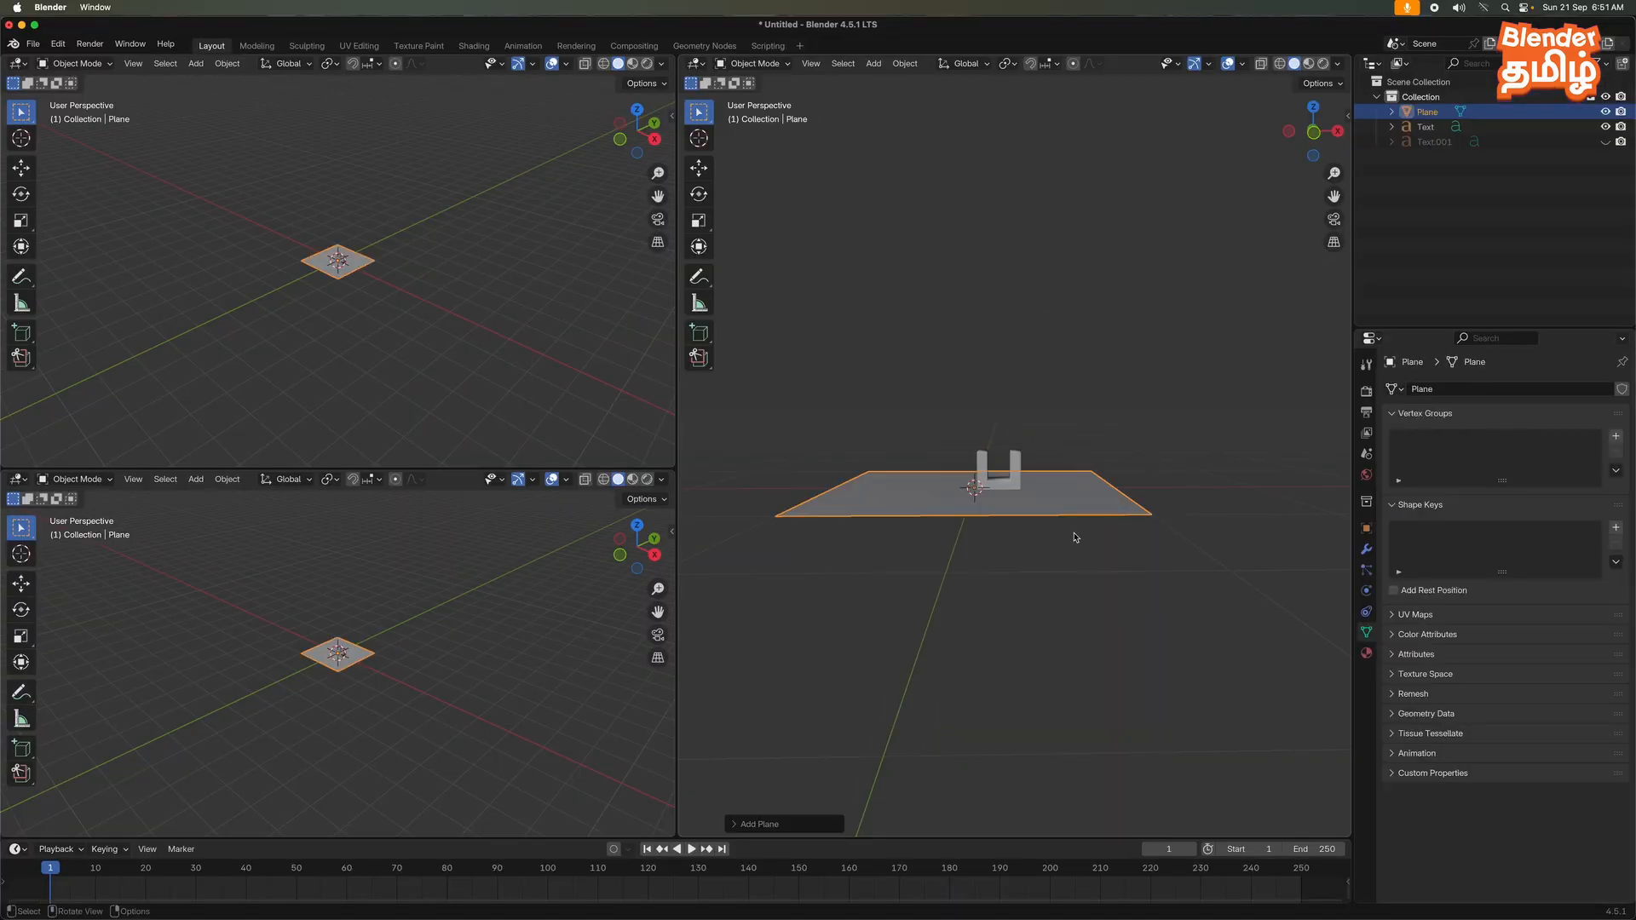
{"action": "type", "text": "r"}
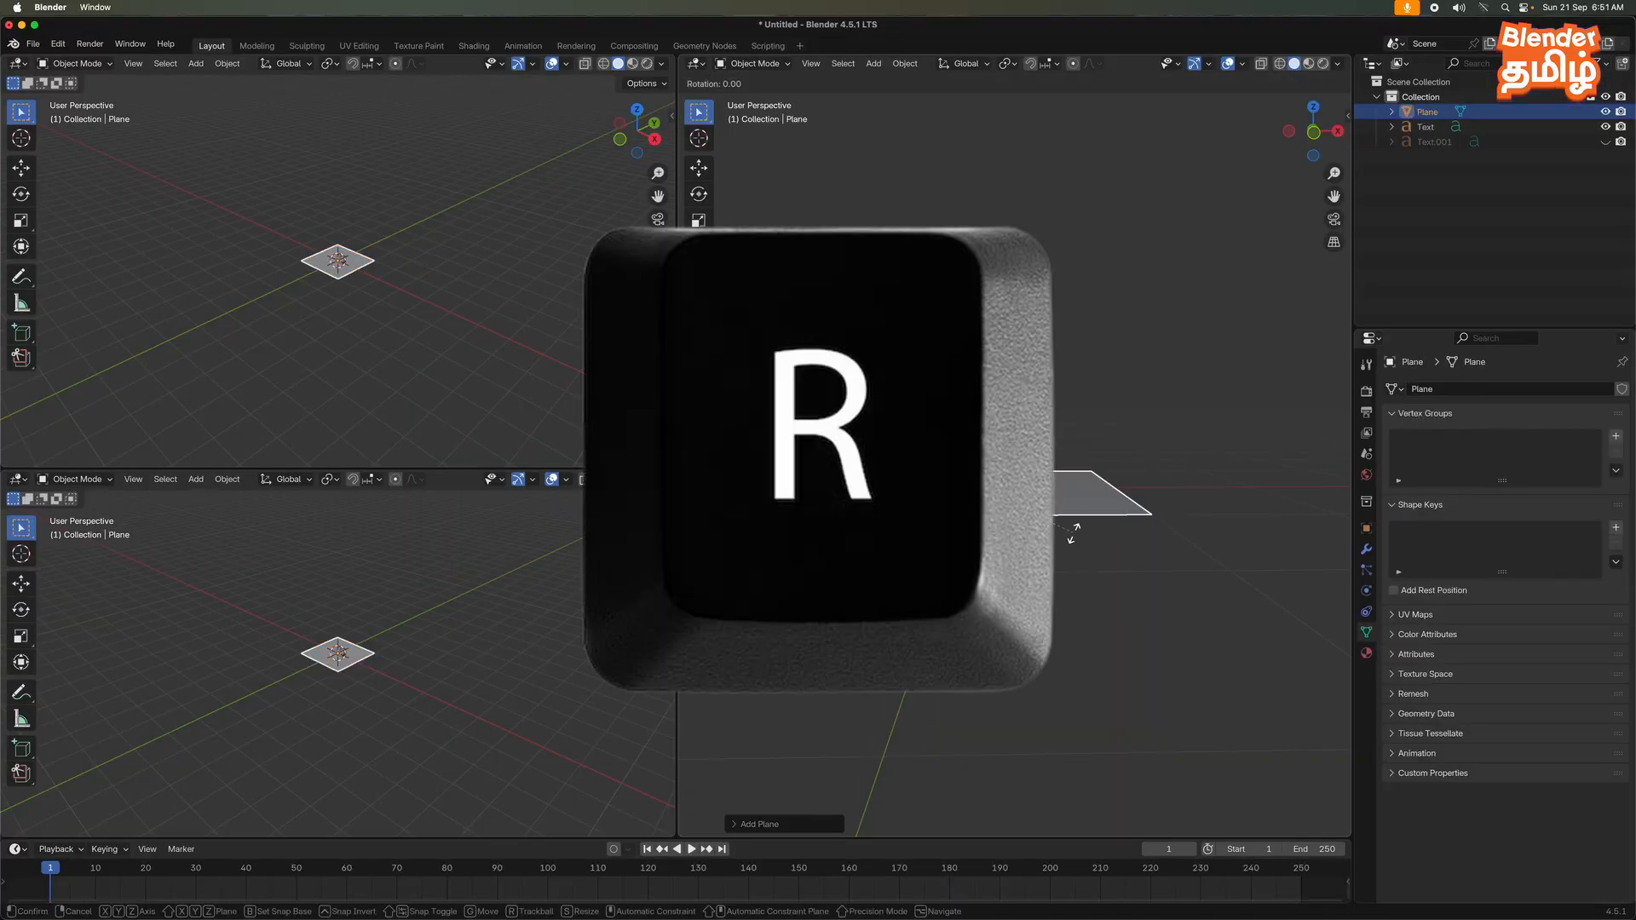
{"action": "type", "text": "x90"}
{"action": "key", "text": "Return"}
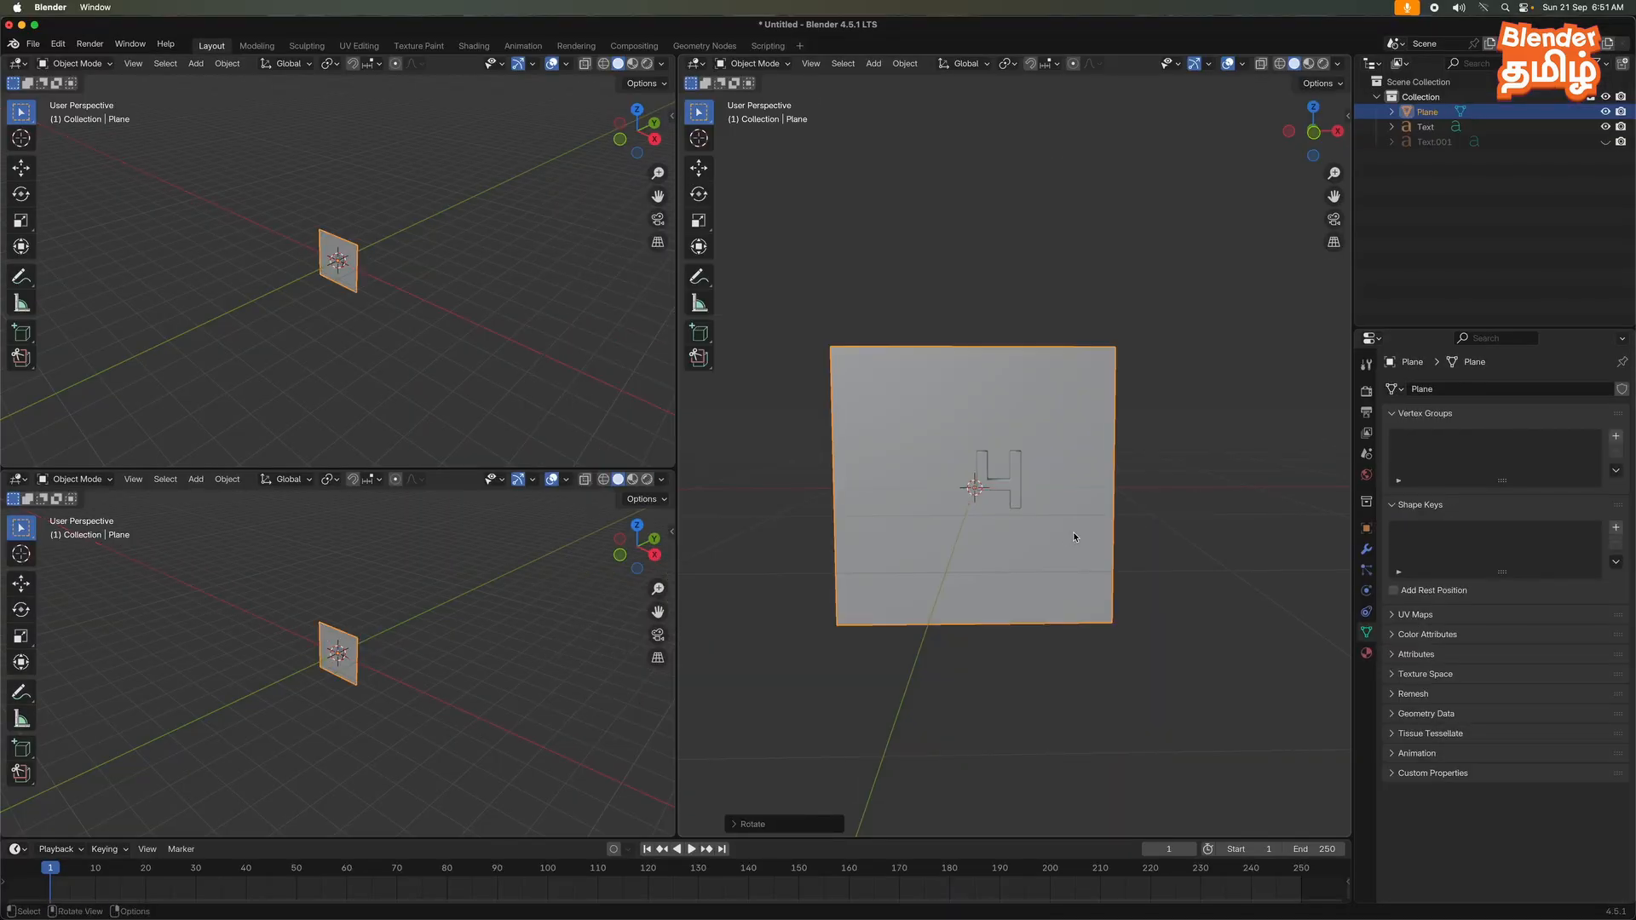
{"action": "key", "text": "s"}
{"action": "left_click", "coordinate": [1222, 682]}
- Move the letter to about -0.18 m along Y, in front of the backdrop, and set its extrude to 0.3 m
{"action": "middle_click_drag", "start_coordinate": [1222, 682], "coordinate": [1033, 541]}
{"action": "left_click", "coordinate": [993, 488]}
{"action": "scroll", "coordinate": [1030, 540], "scroll_direction": "up", "scroll_amount": 3}
{"action": "key", "text": "shift+space"}
{"action": "key", "text": "g"}
{"action": "left_click_drag", "start_coordinate": [980, 493], "coordinate": [989, 496]}
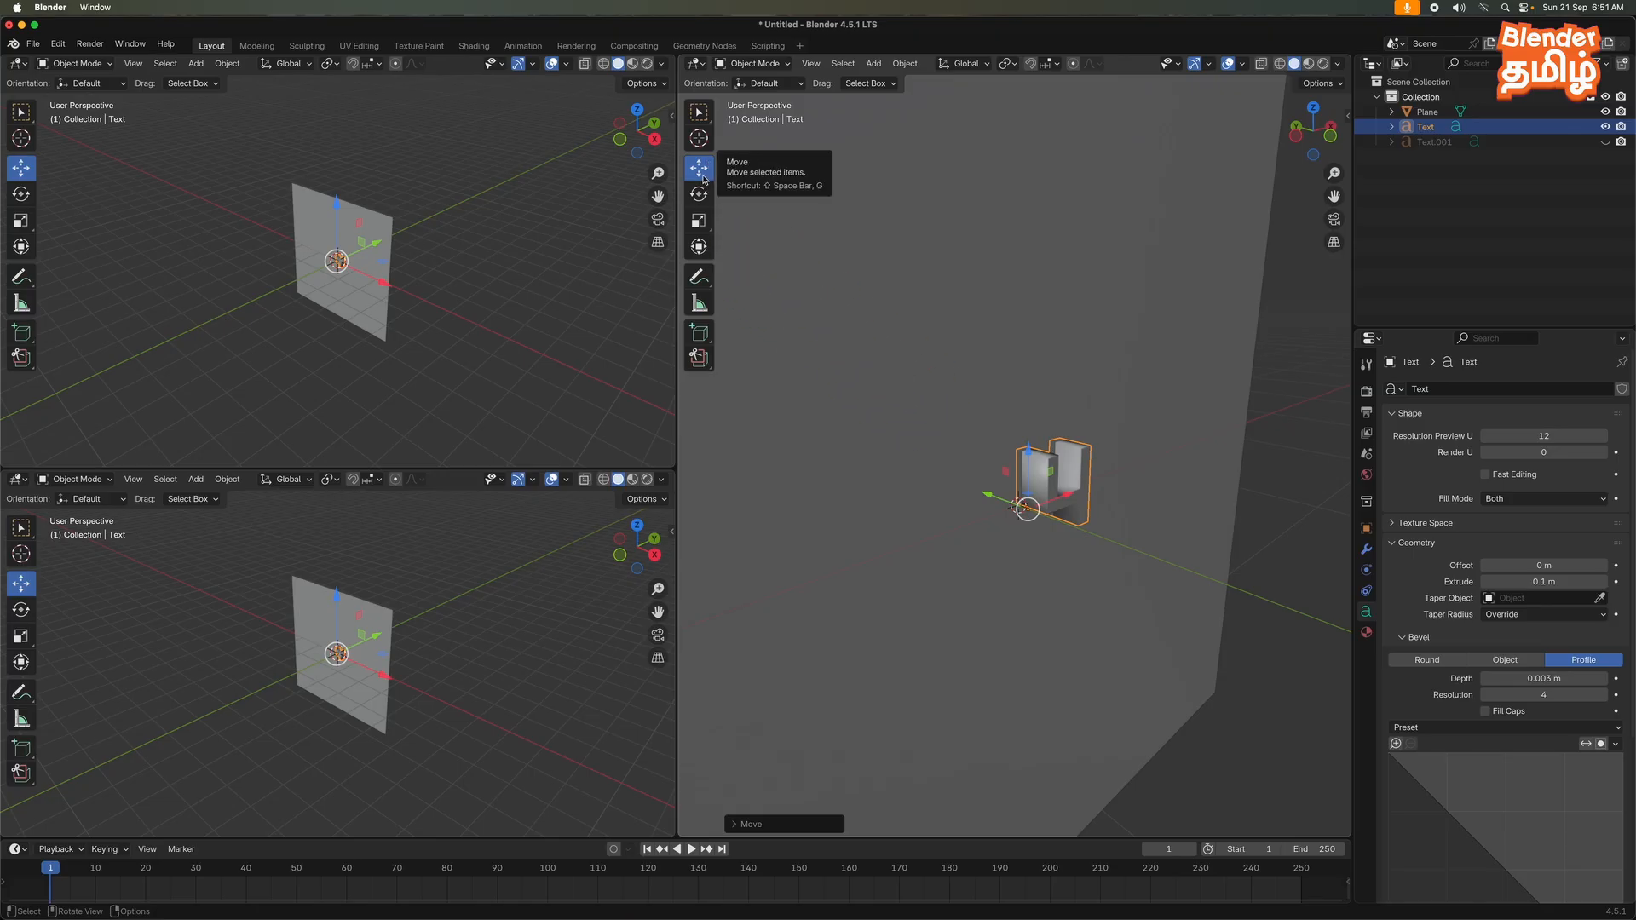
{"action": "left_click_drag", "start_coordinate": [989, 495], "coordinate": [1000, 500]}
{"action": "left_click_drag", "start_coordinate": [1534, 582], "coordinate": [1570, 581]}
- Keyframe only the letter's Y location at frame 1 and enlarge the Timeline area
{"action": "key", "text": "n"}
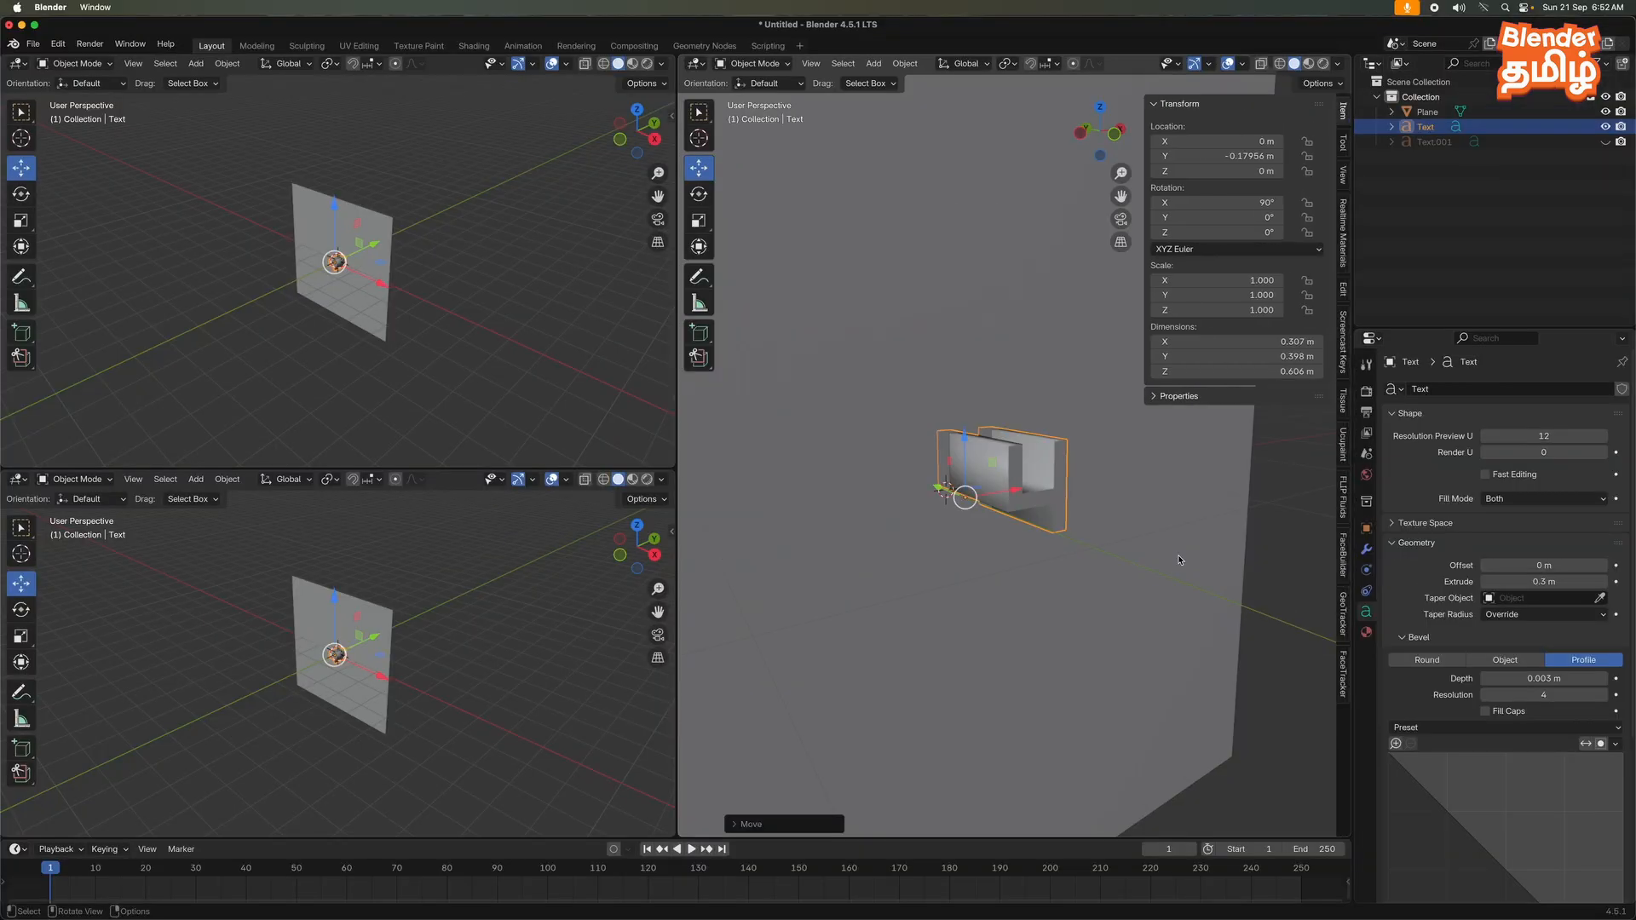
{"action": "left_click_drag", "start_coordinate": [805, 522], "coordinate": [724, 517]}
{"action": "key", "text": "super+z"}
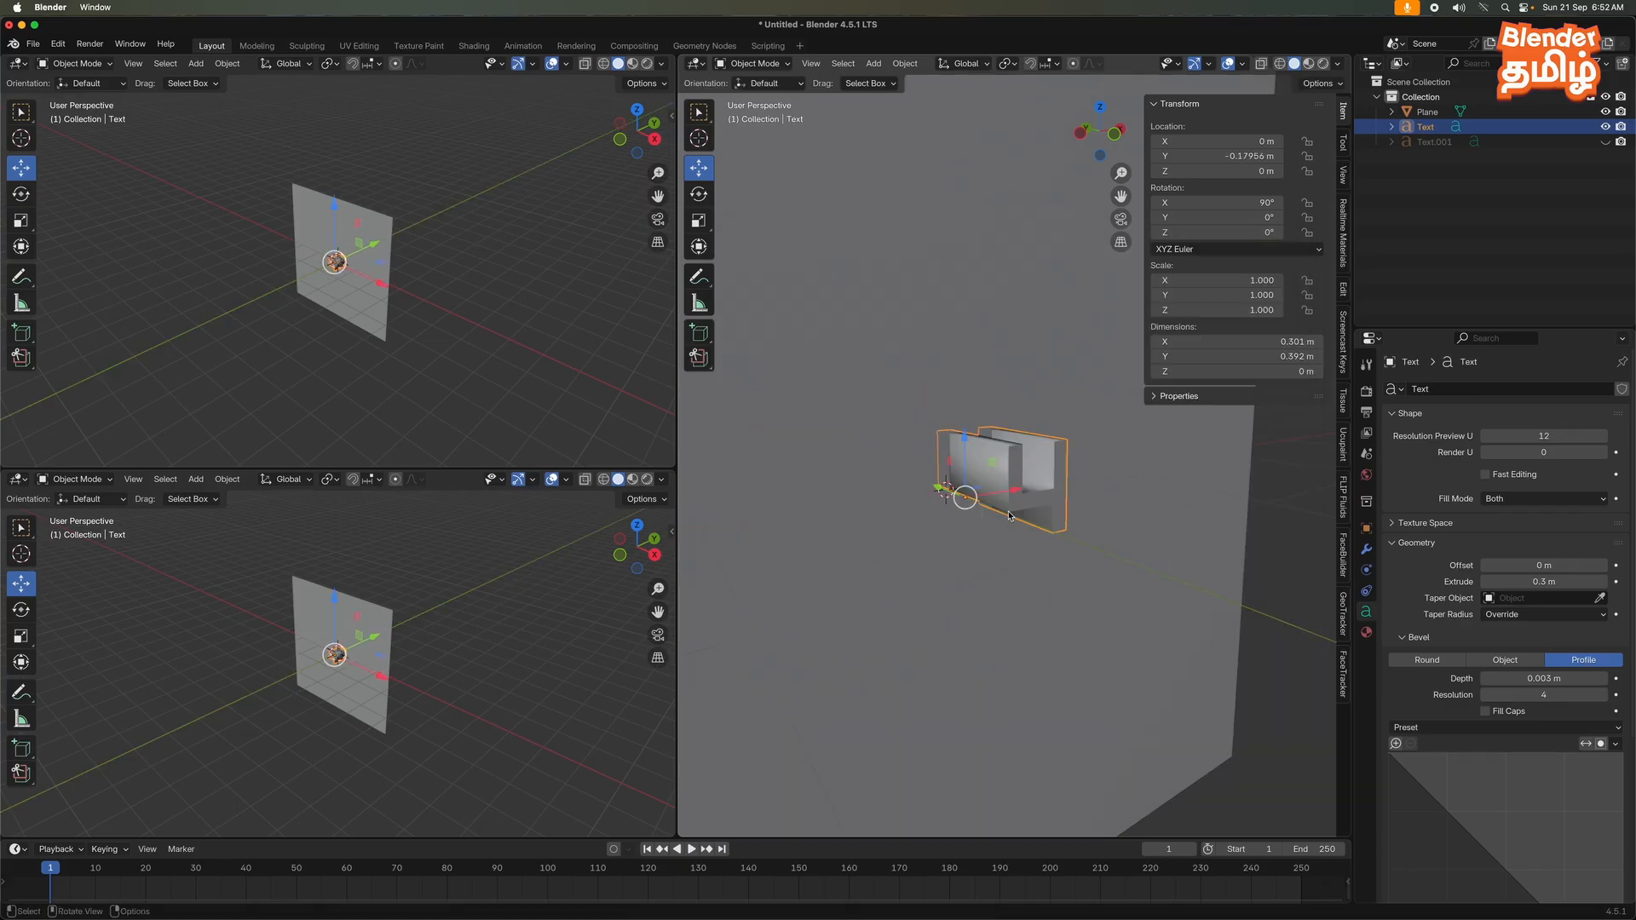
{"action": "right_click", "coordinate": [1244, 156]}
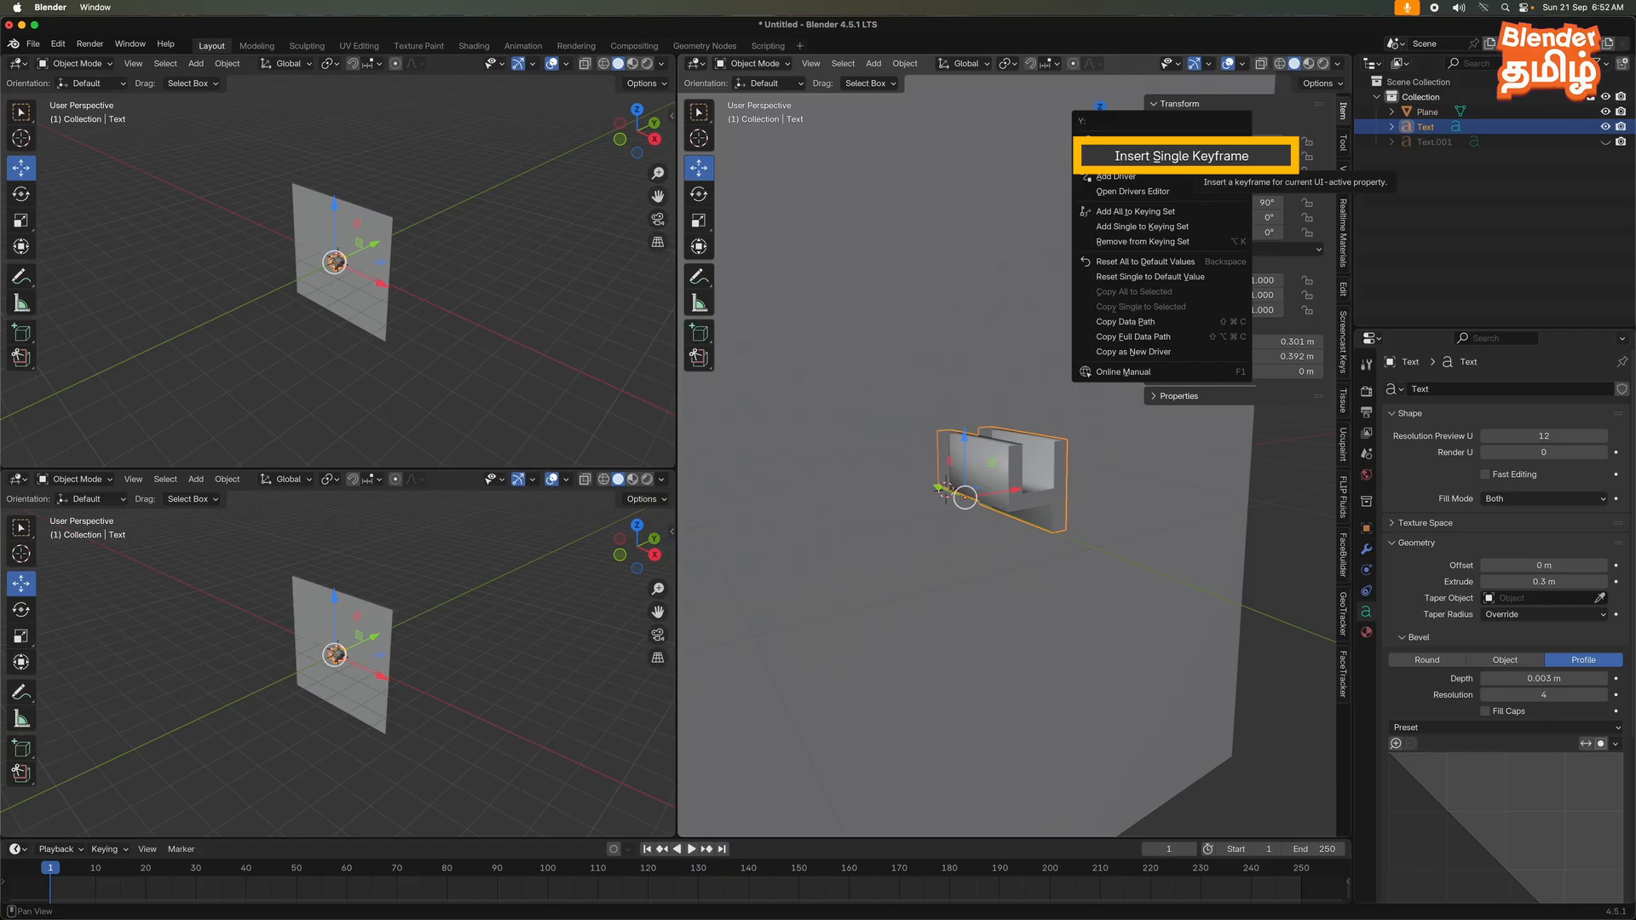
{"action": "left_click", "coordinate": [1210, 156]}
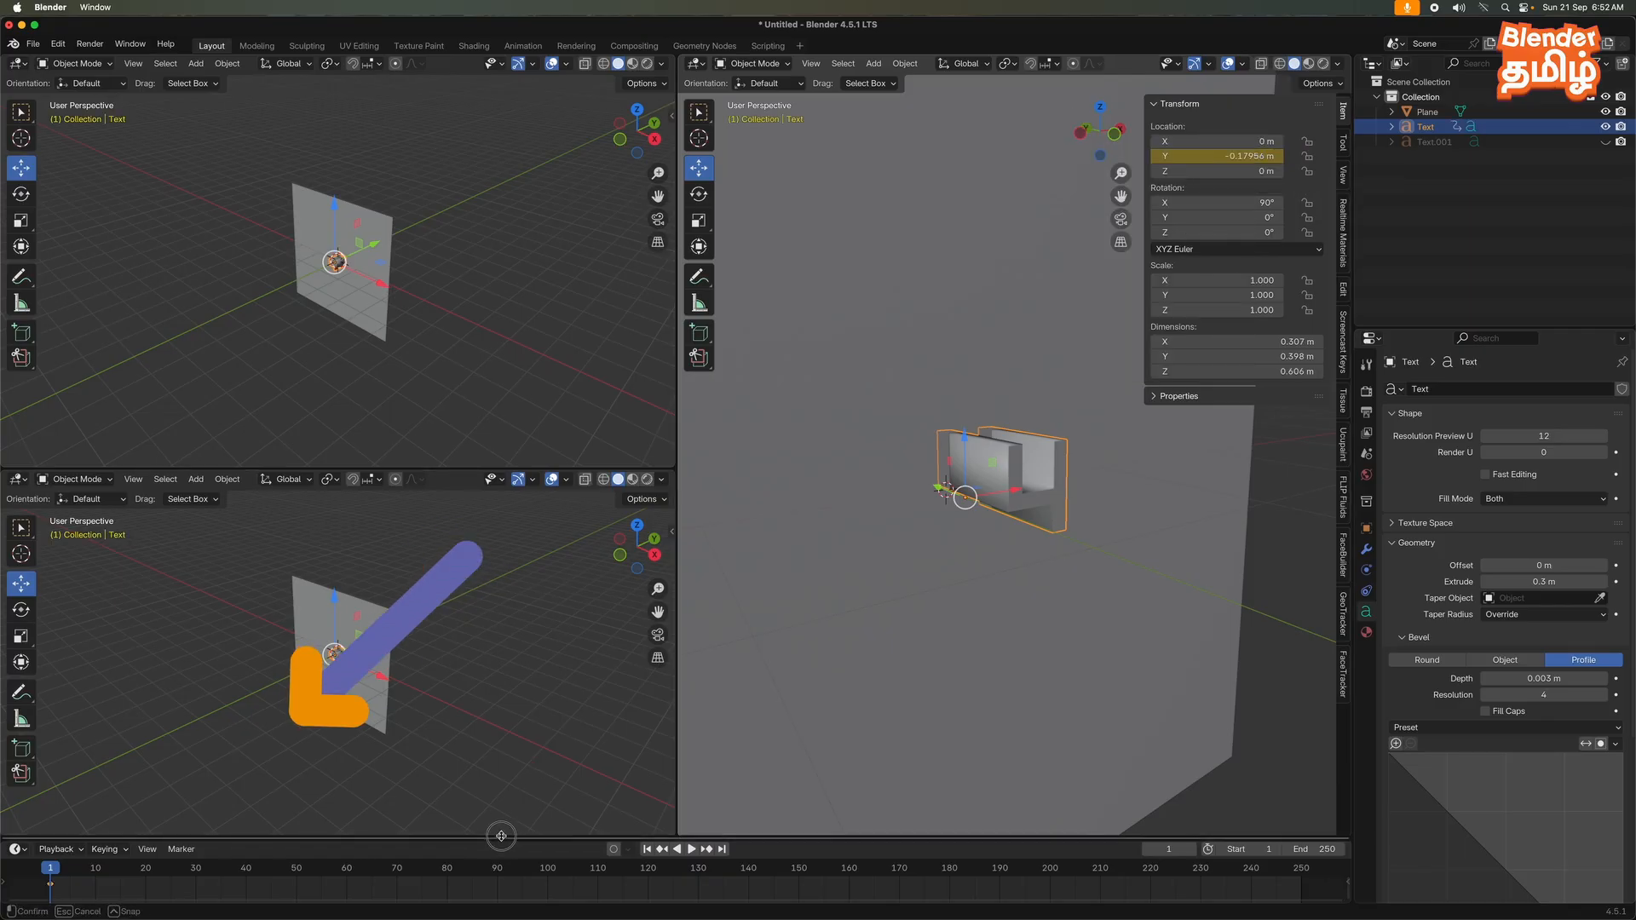
{"action": "left_click_drag", "start_coordinate": [51, 840], "coordinate": [51, 800]}
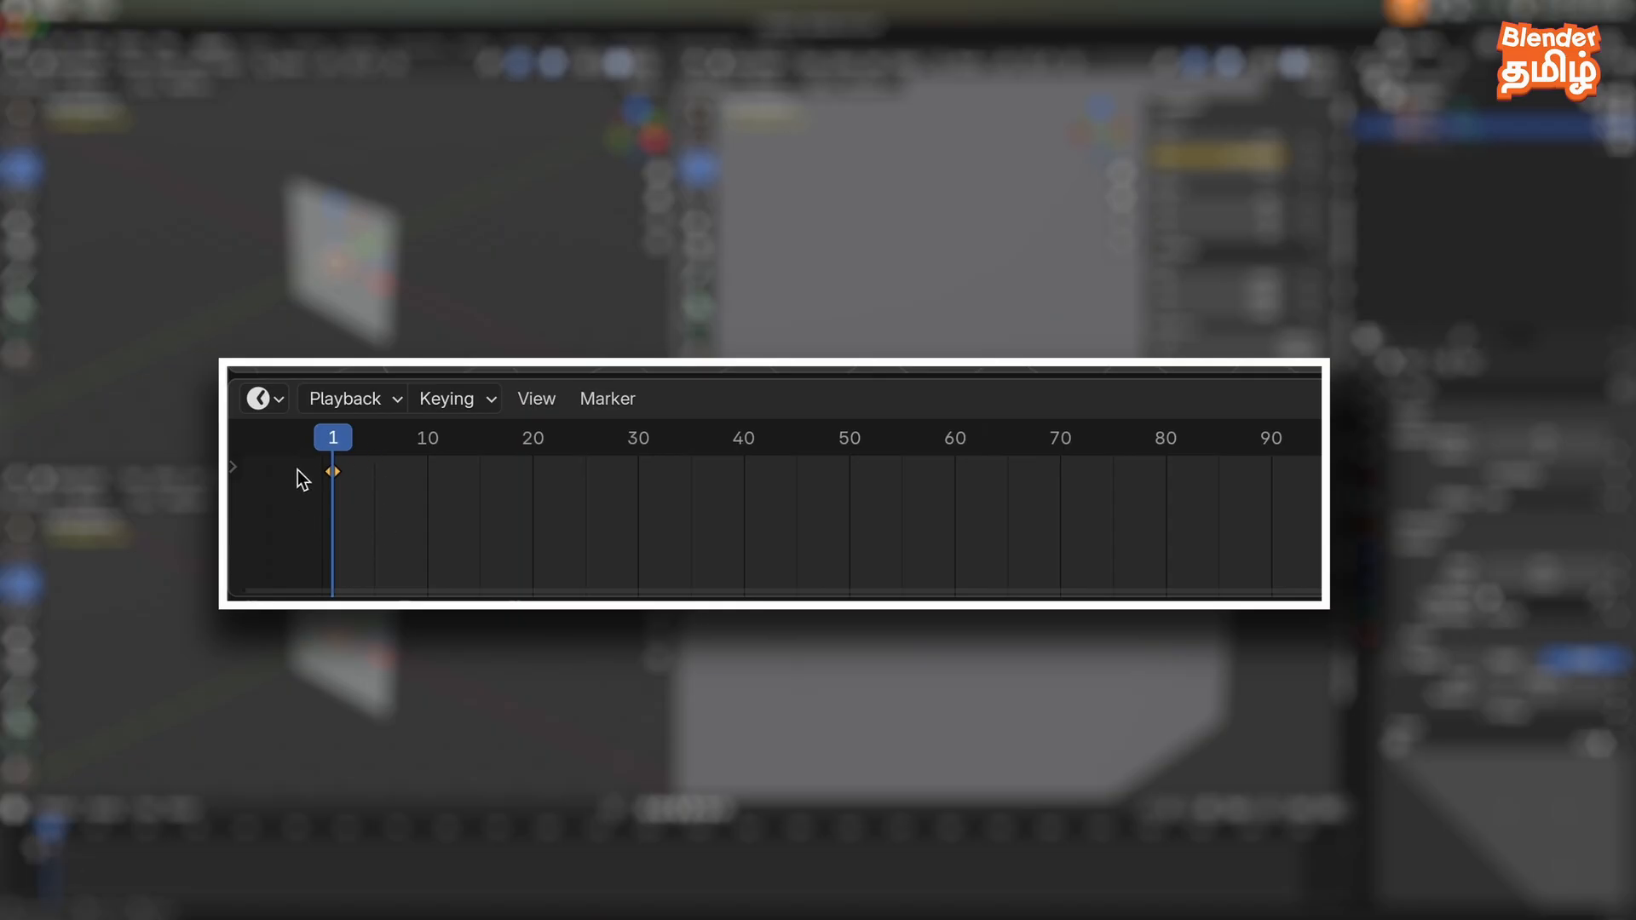
- At frame 10, move the letter along Y to about 0.276 m and keyframe only its Y location
{"action": "left_click_drag", "start_coordinate": [334, 442], "coordinate": [424, 493]}
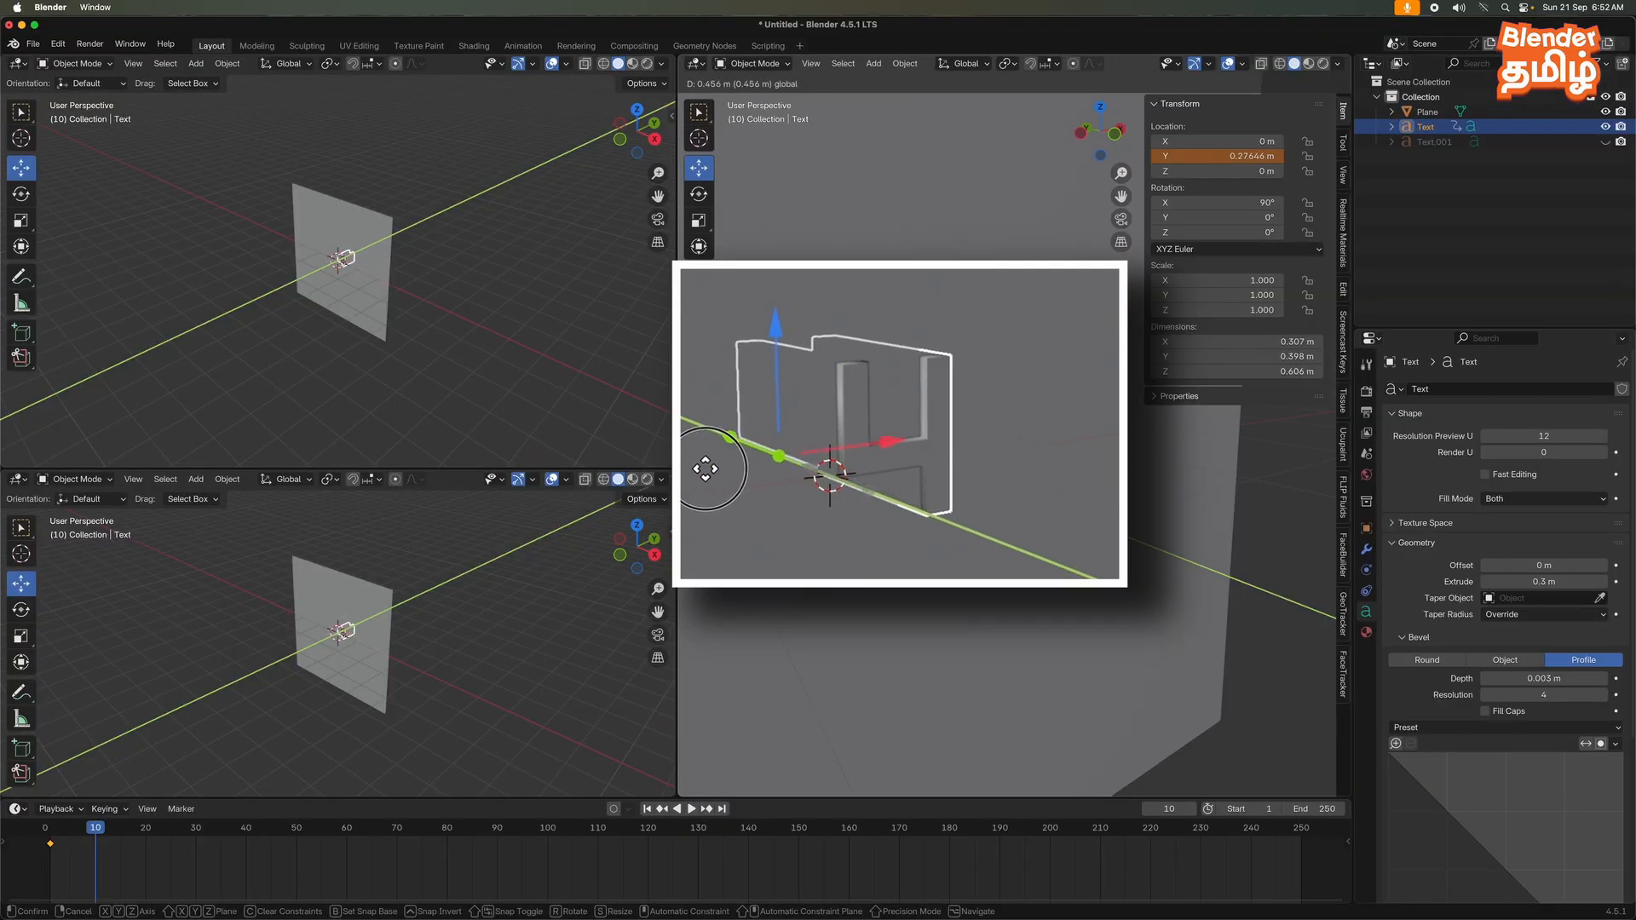
{"action": "left_click", "coordinate": [925, 460]}
{"action": "right_click", "coordinate": [1241, 156]}
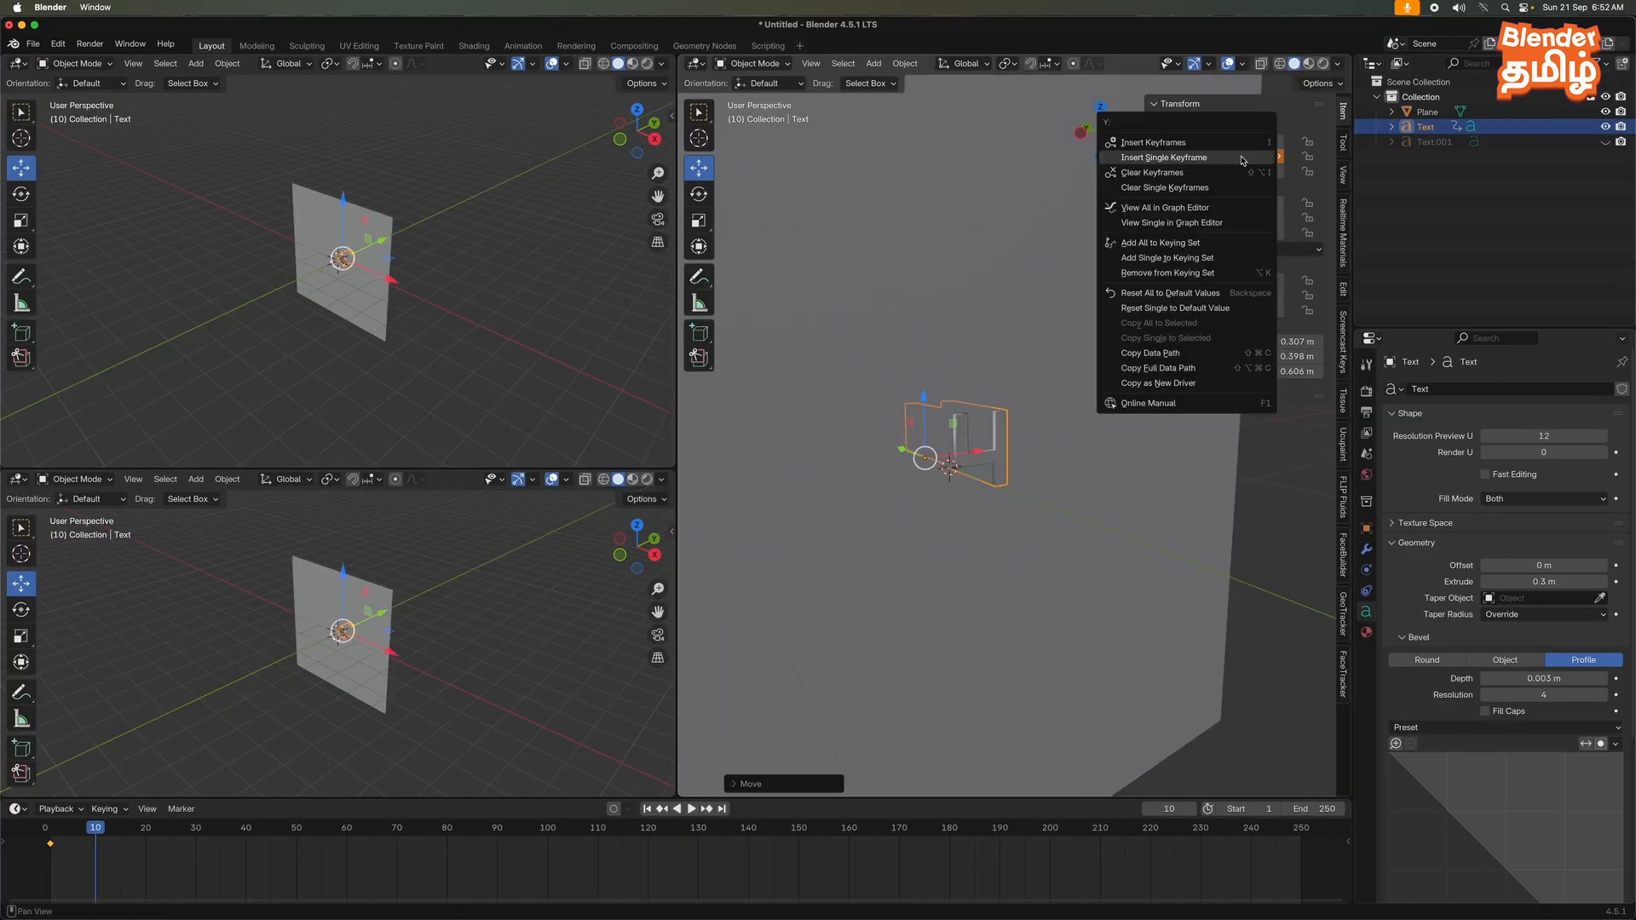
{"action": "left_click", "coordinate": [1221, 157]}
- Copy the letter's frame 1 keyframe and paste it at frame 20
{"action": "left_click", "coordinate": [147, 842]}
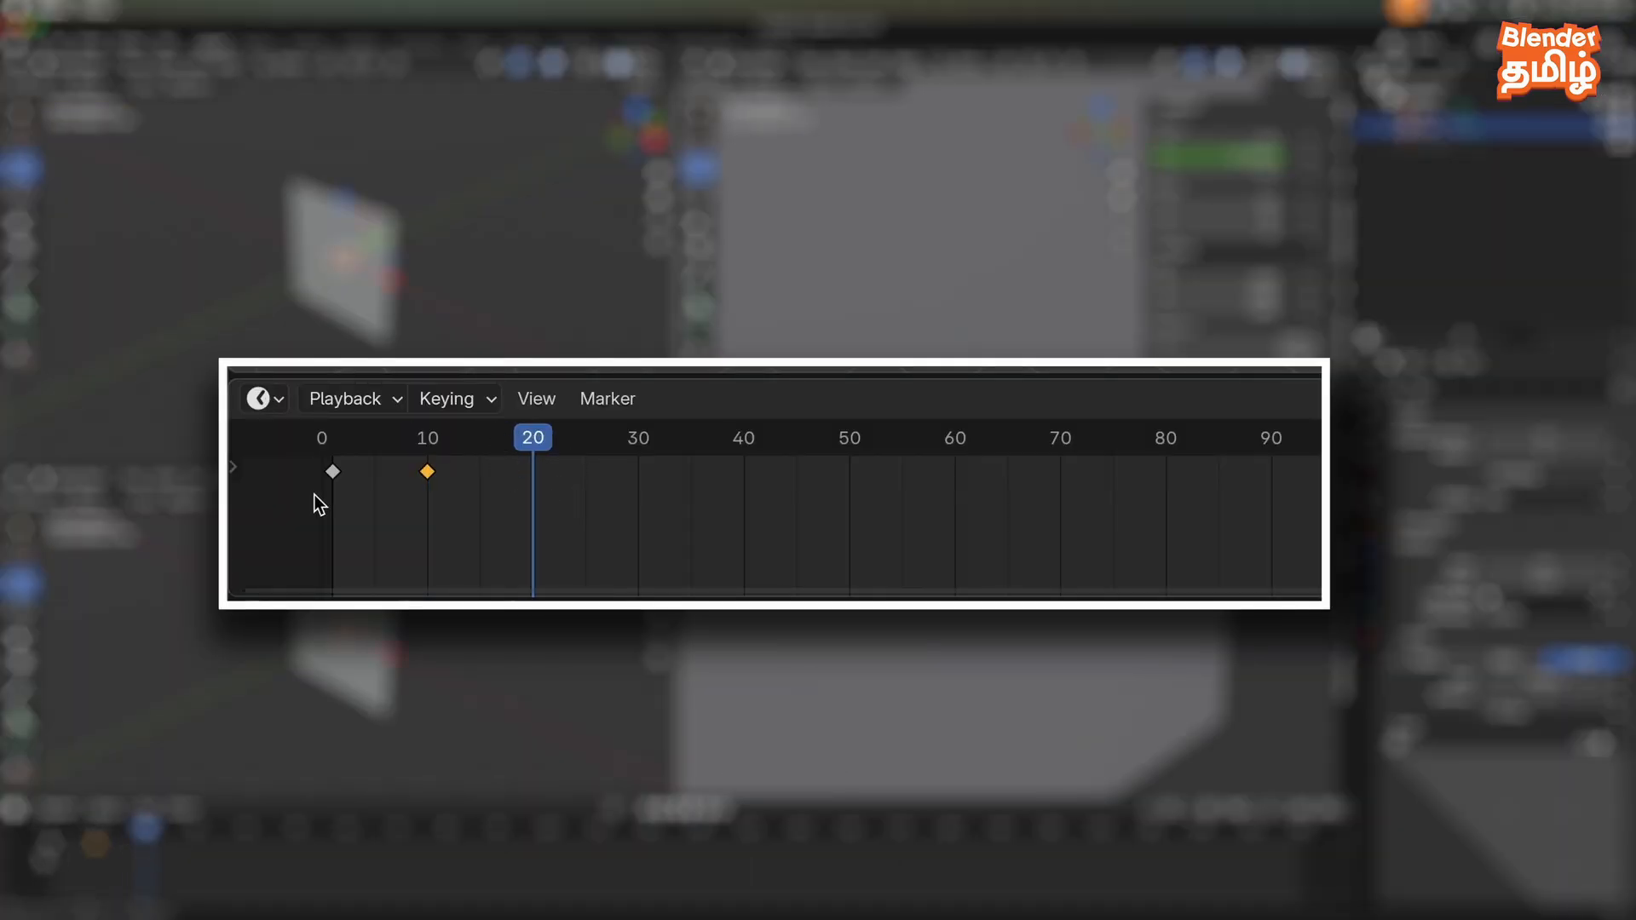
{"action": "left_click_drag", "start_coordinate": [40, 855], "coordinate": [60, 837]}
{"action": "left_click", "coordinate": [335, 467]}
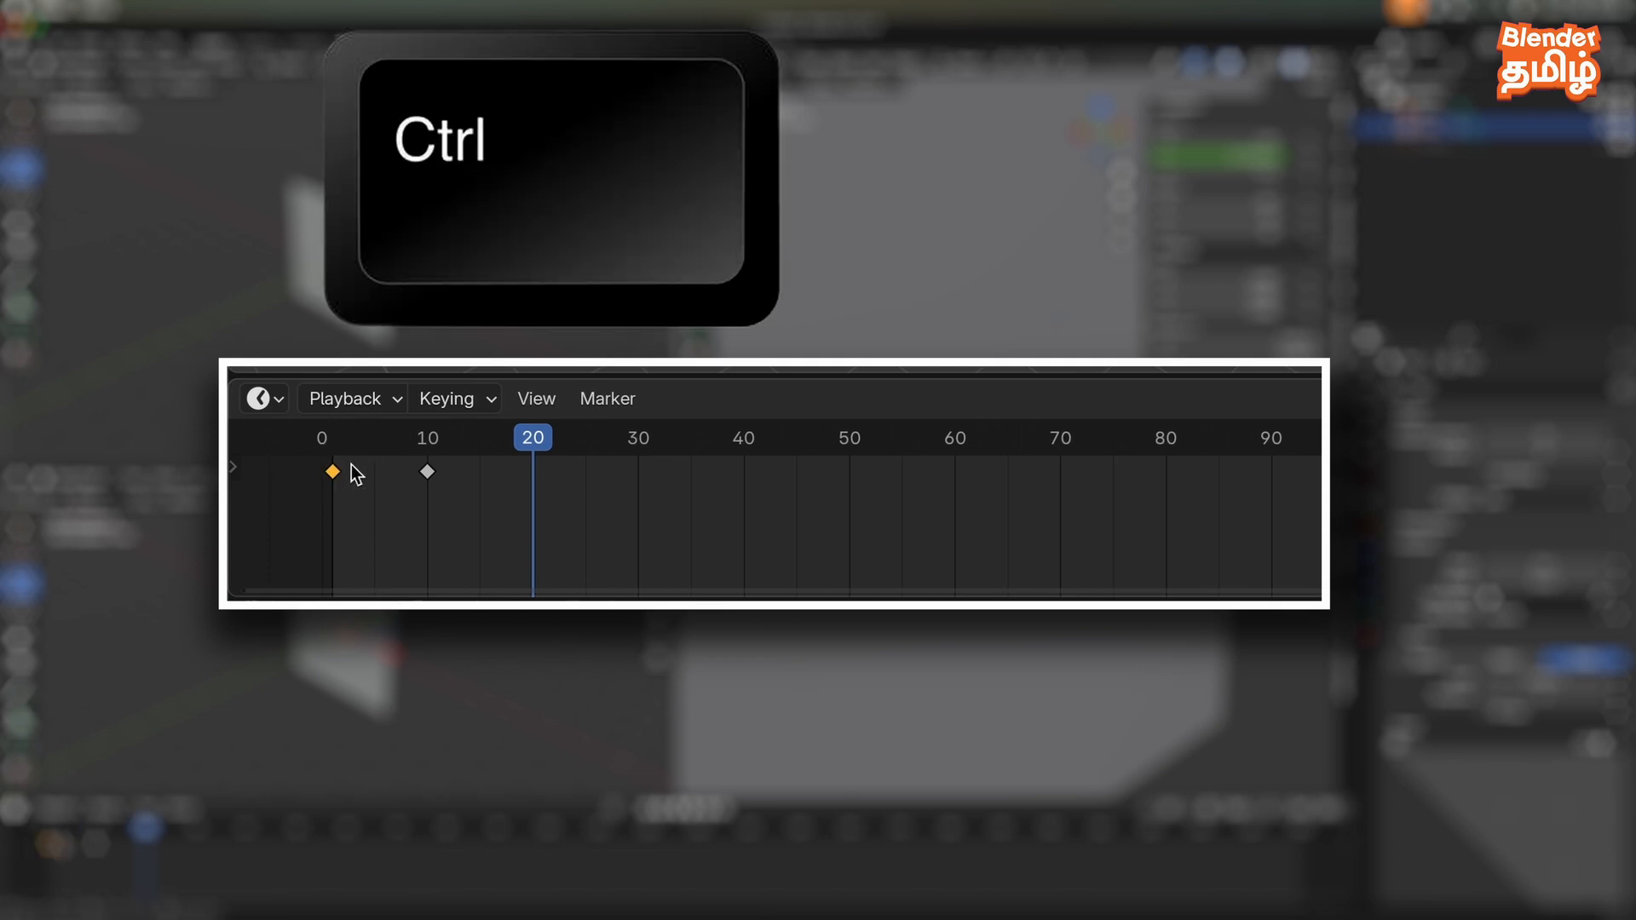
{"action": "key", "text": "ctrl+c"}
{"action": "key", "text": "ctrl+v"}
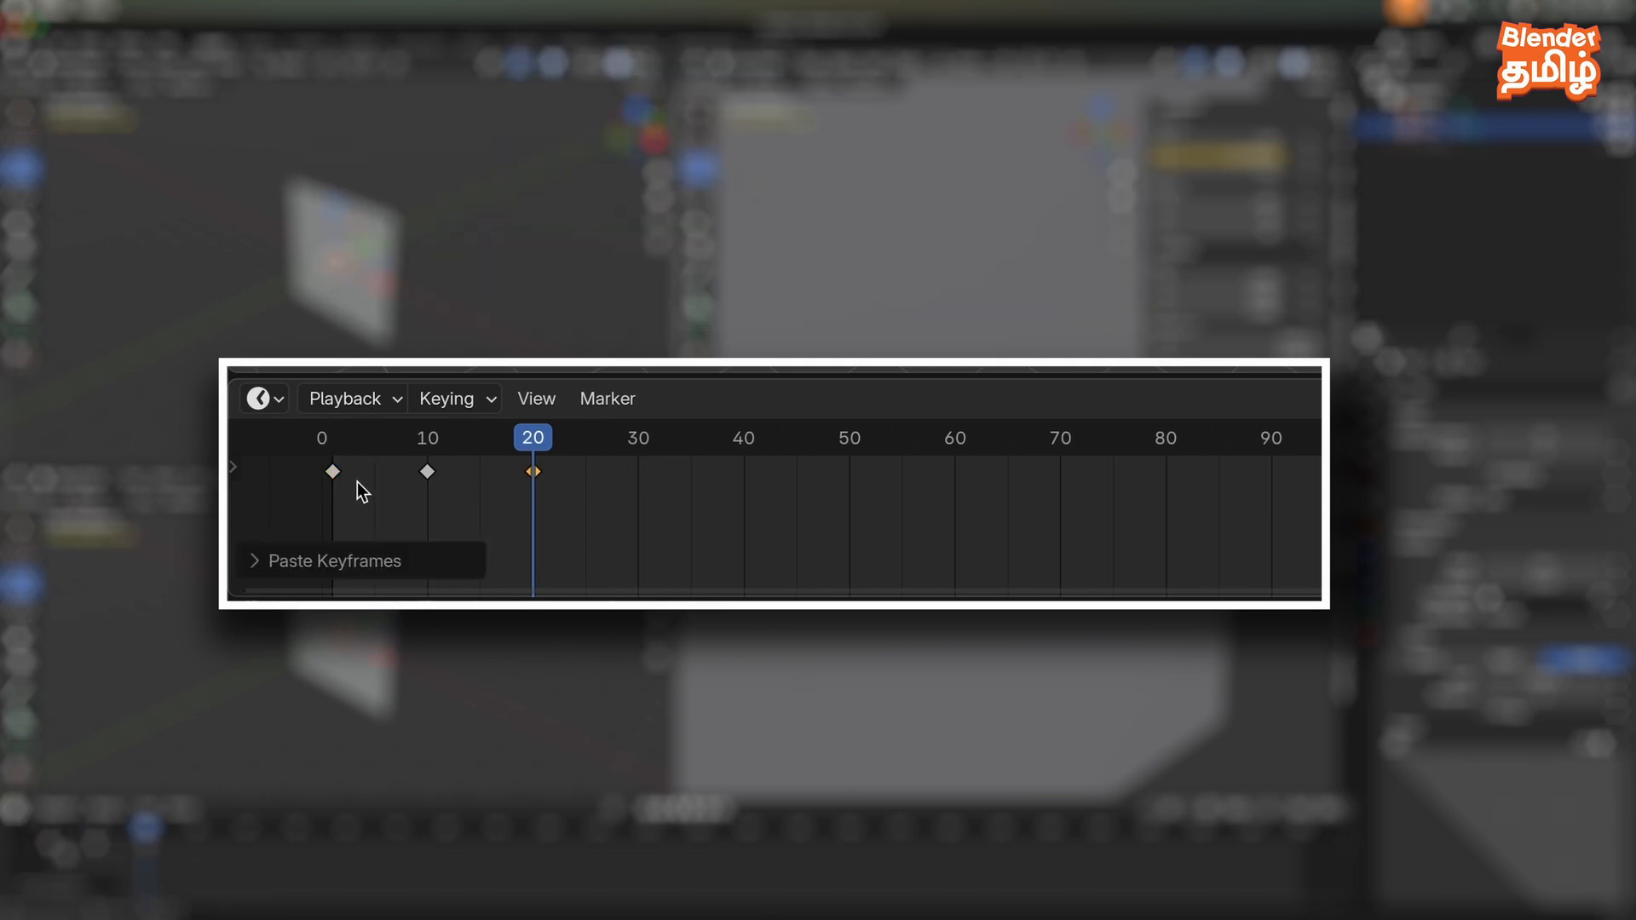
- Play the animation to check the letter's back-and-forth motion through the backdrop
{"action": "left_click_drag", "start_coordinate": [422, 451], "coordinate": [546, 465]}
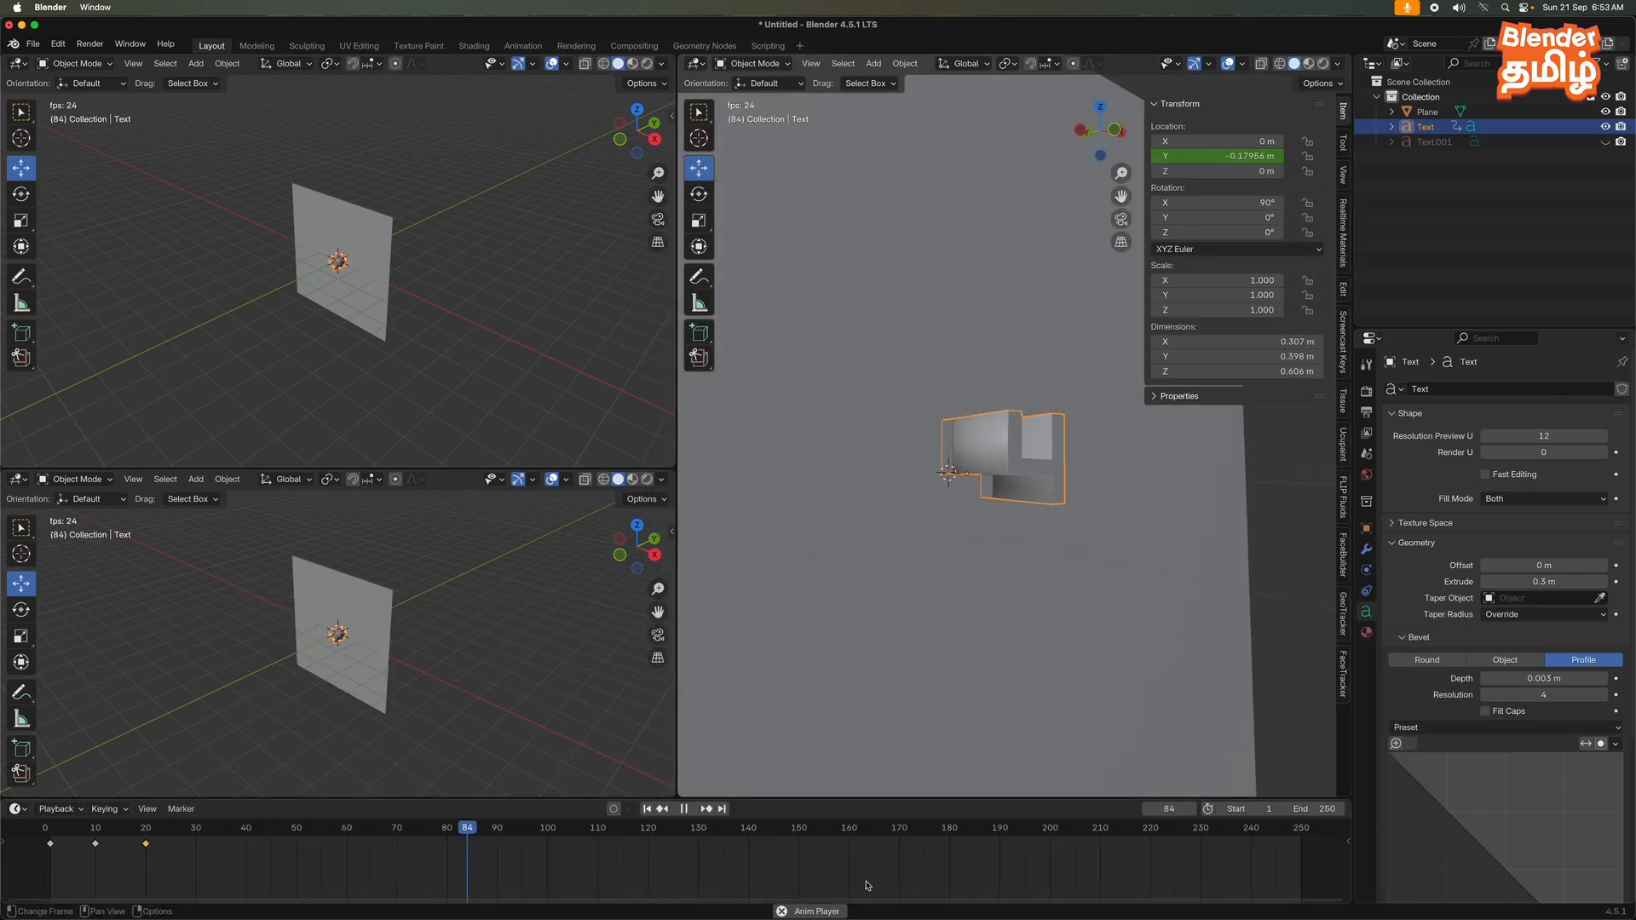
{"action": "scroll", "coordinate": [1151, 860], "scroll_direction": "down", "scroll_amount": 2}
{"action": "key", "text": "space"}
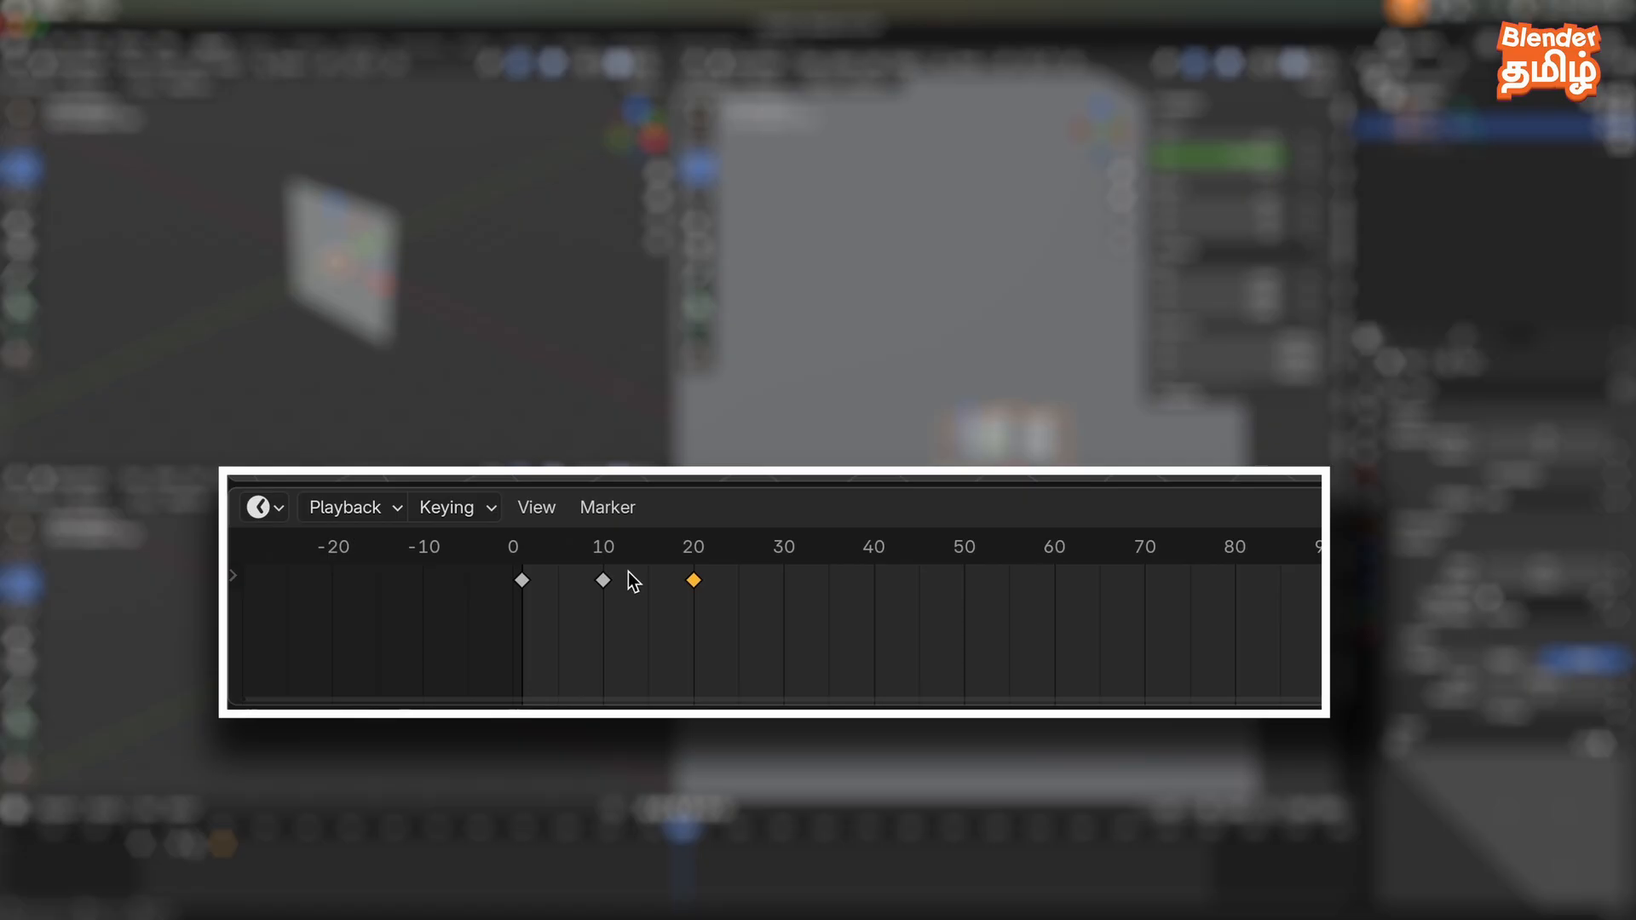
- Try to repeat the motion by copying all three keyframes and pasting them at frames 30 and 60
{"action": "left_click_drag", "start_coordinate": [115, 863], "coordinate": [241, 837]}
{"action": "left_click", "coordinate": [141, 824]}
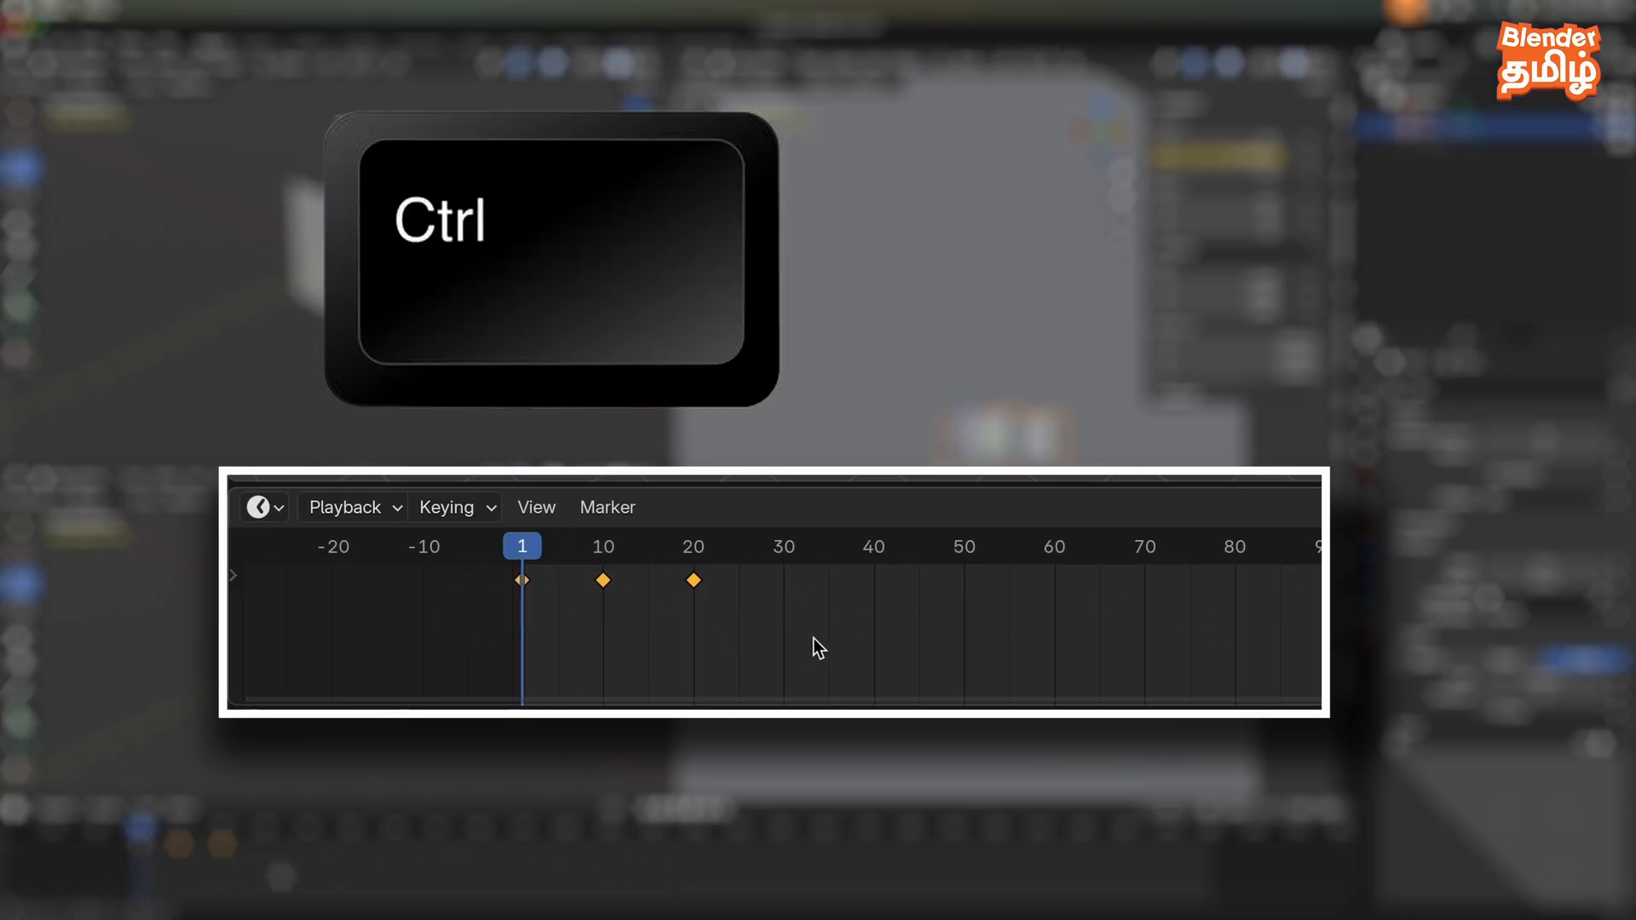
{"action": "key", "text": "ctrl+c"}
{"action": "left_click", "coordinate": [264, 823]}
{"action": "key", "text": "ctrl+v"}
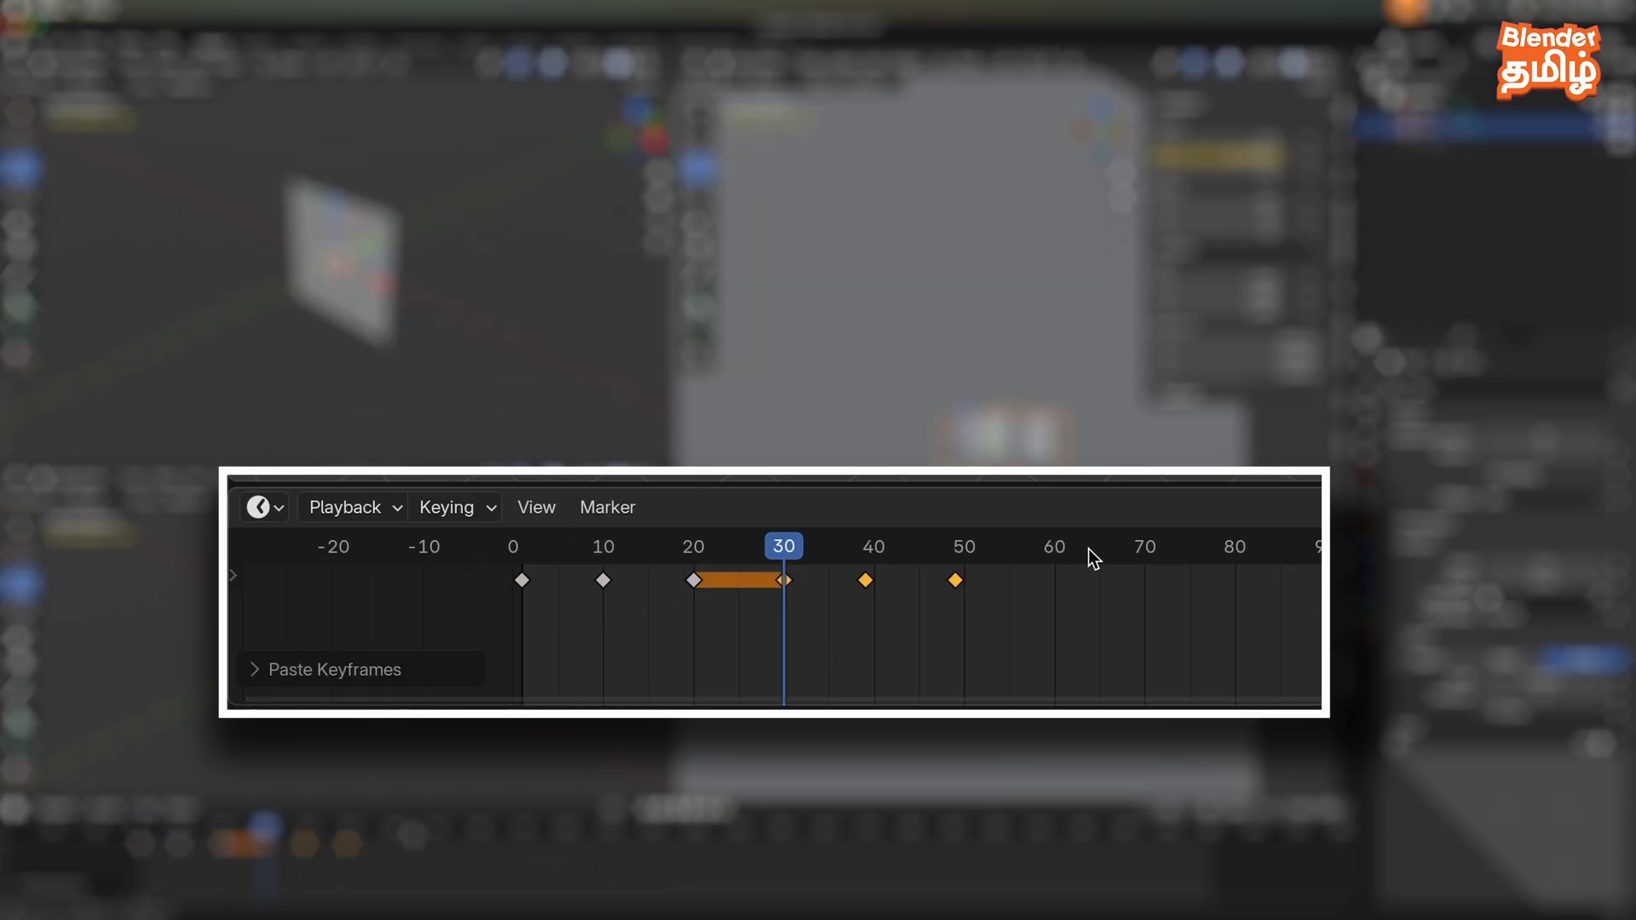
{"action": "left_click", "coordinate": [389, 825]}
{"action": "left_click", "coordinate": [392, 825]}
{"action": "key", "text": "ctrl+v"}
- Scrub and play the timeline to check the letter's motion across the pasted keyframes
{"action": "left_click", "coordinate": [145, 825]}
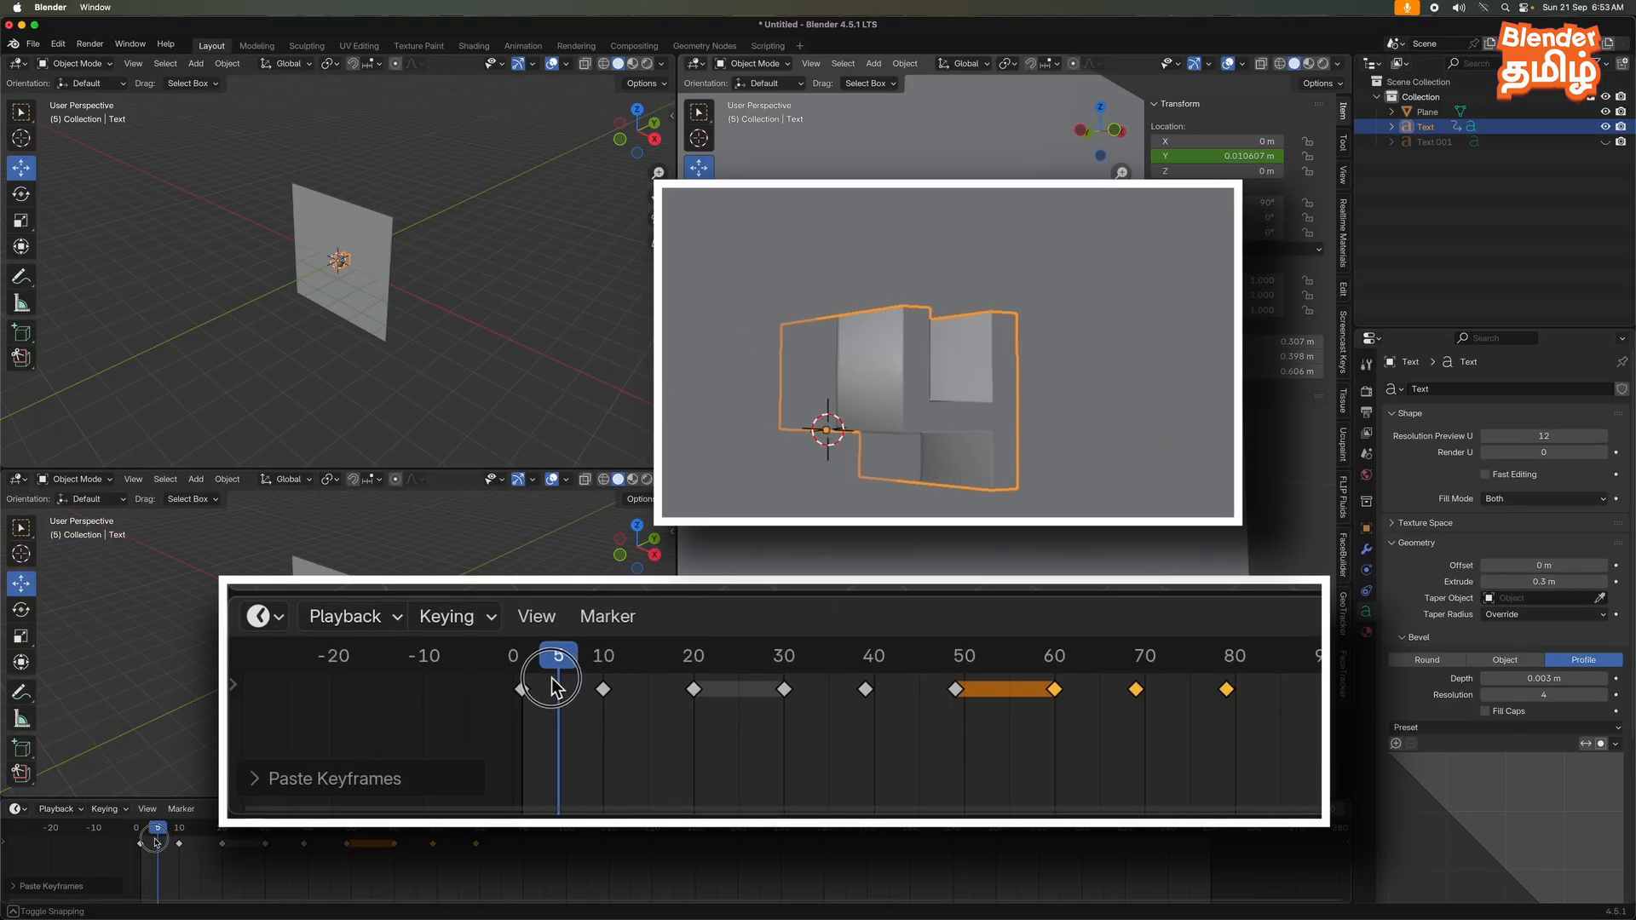
{"action": "key", "text": "space"}
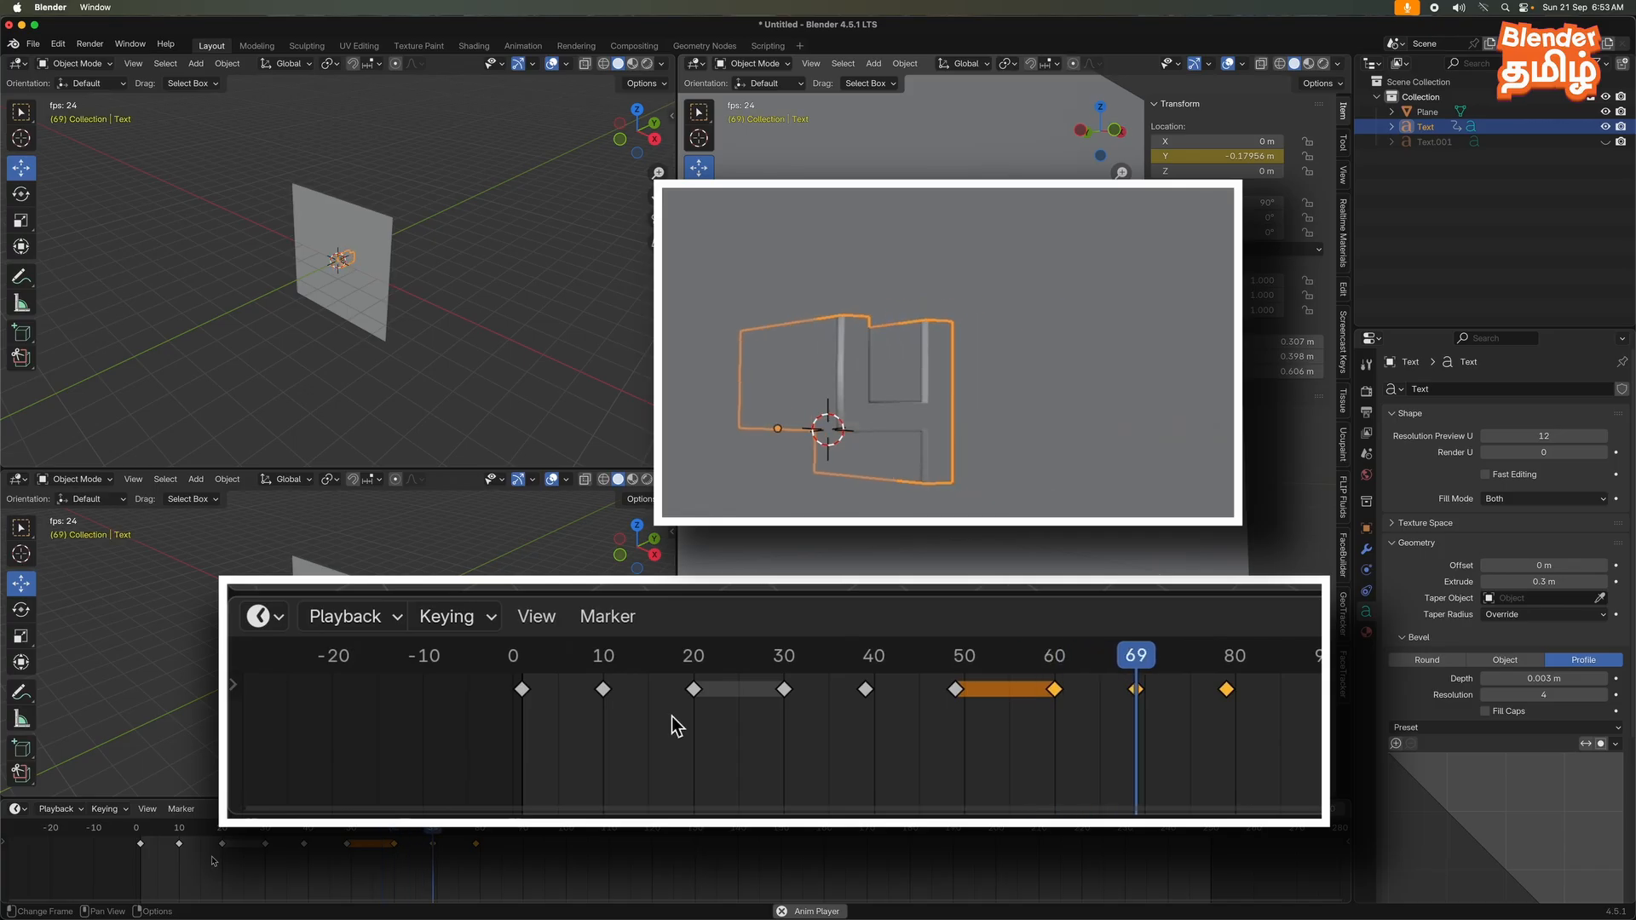
{"action": "key", "text": "space"}
{"action": "scroll", "coordinate": [476, 873], "scroll_direction": "down", "scroll_amount": 2}
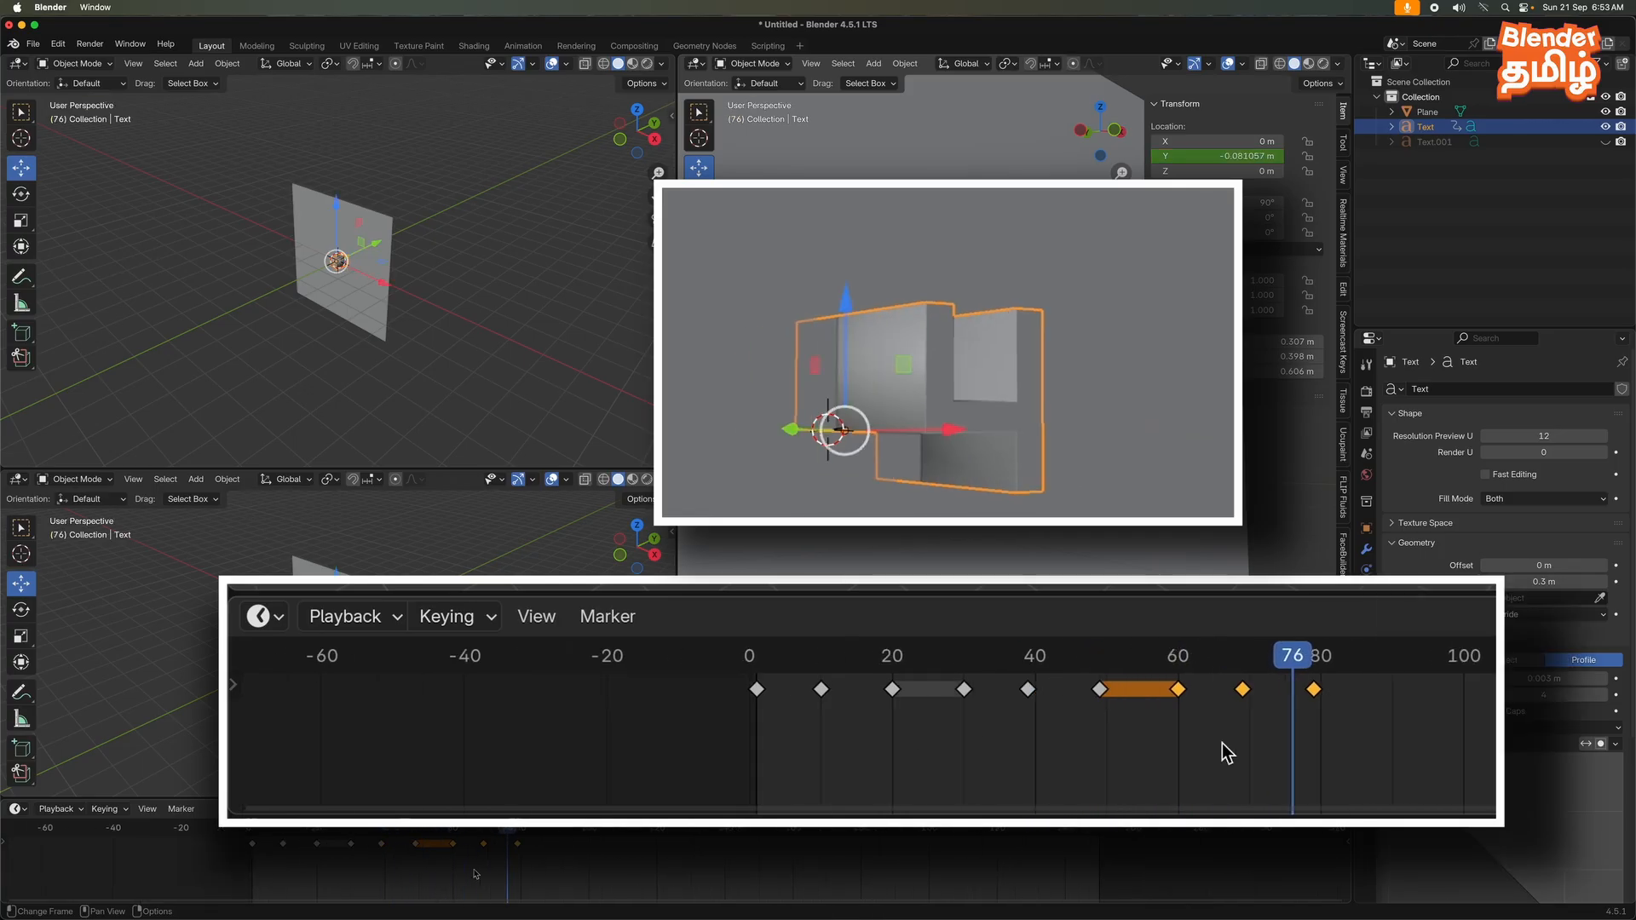
- Undo the pasted keyframes, keeping only those at frames 1, 10 and 20
{"action": "key", "text": "super+z"}
{"action": "key", "text": "super+z"}
{"action": "key", "text": "super+z"}
{"action": "key", "text": "super+z"}
{"action": "key", "text": "super+z"}
{"action": "key", "text": "super+z"}
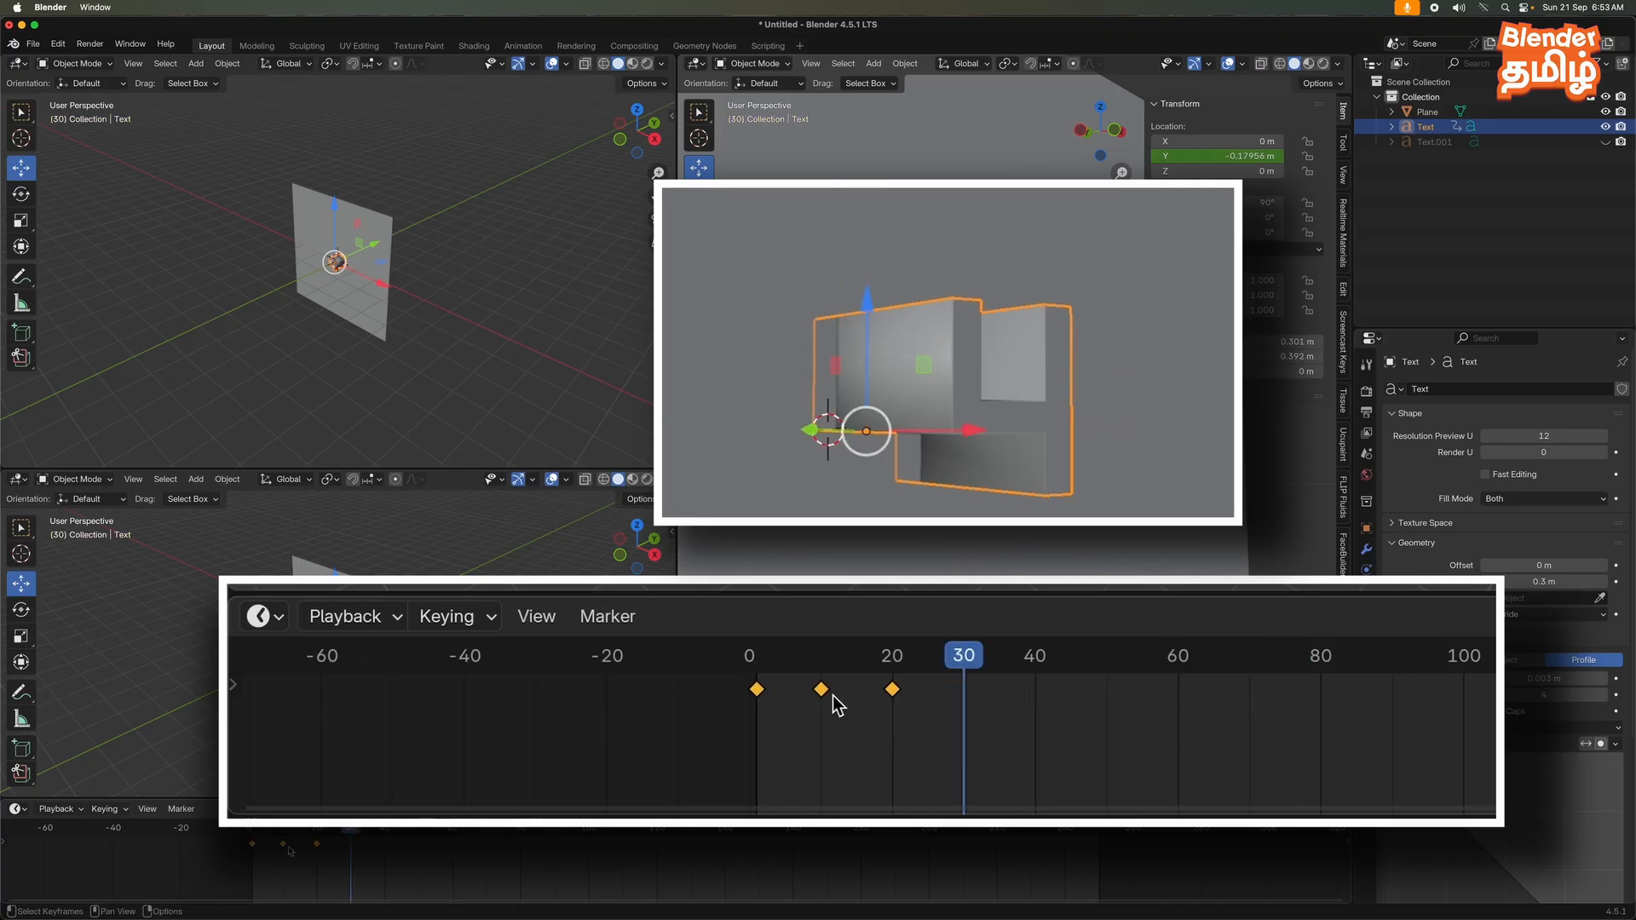
- Return to frame 1 and switch the Timeline area to the Graph Editor with its sidebar shown
{"action": "left_click", "coordinate": [772, 664]}
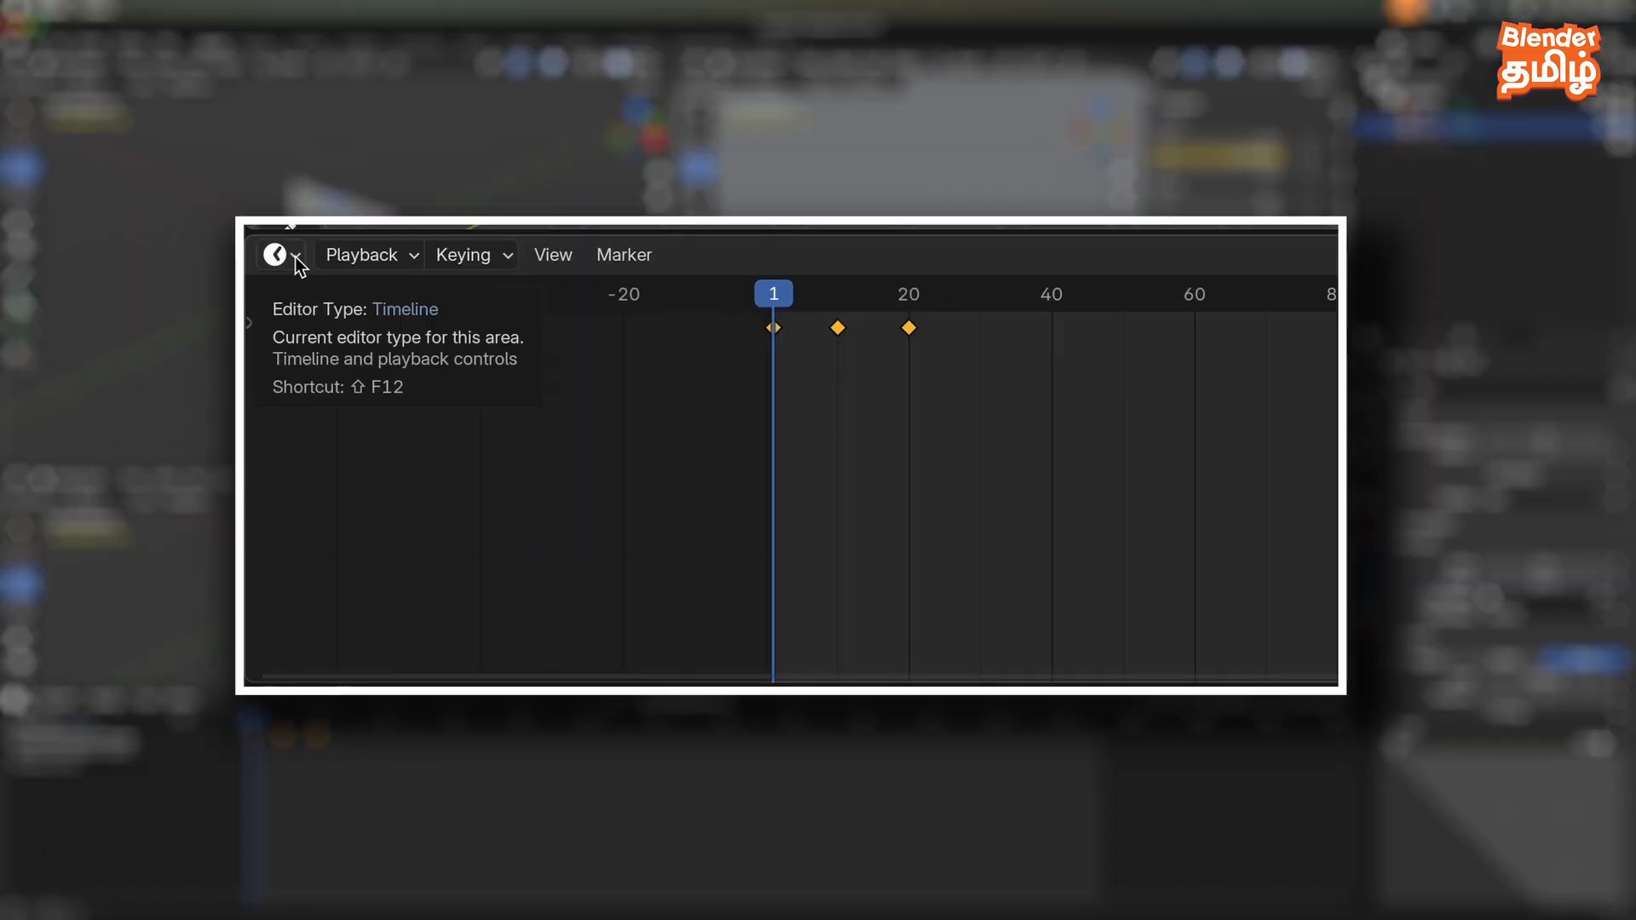
{"action": "left_click", "coordinate": [15, 809]}
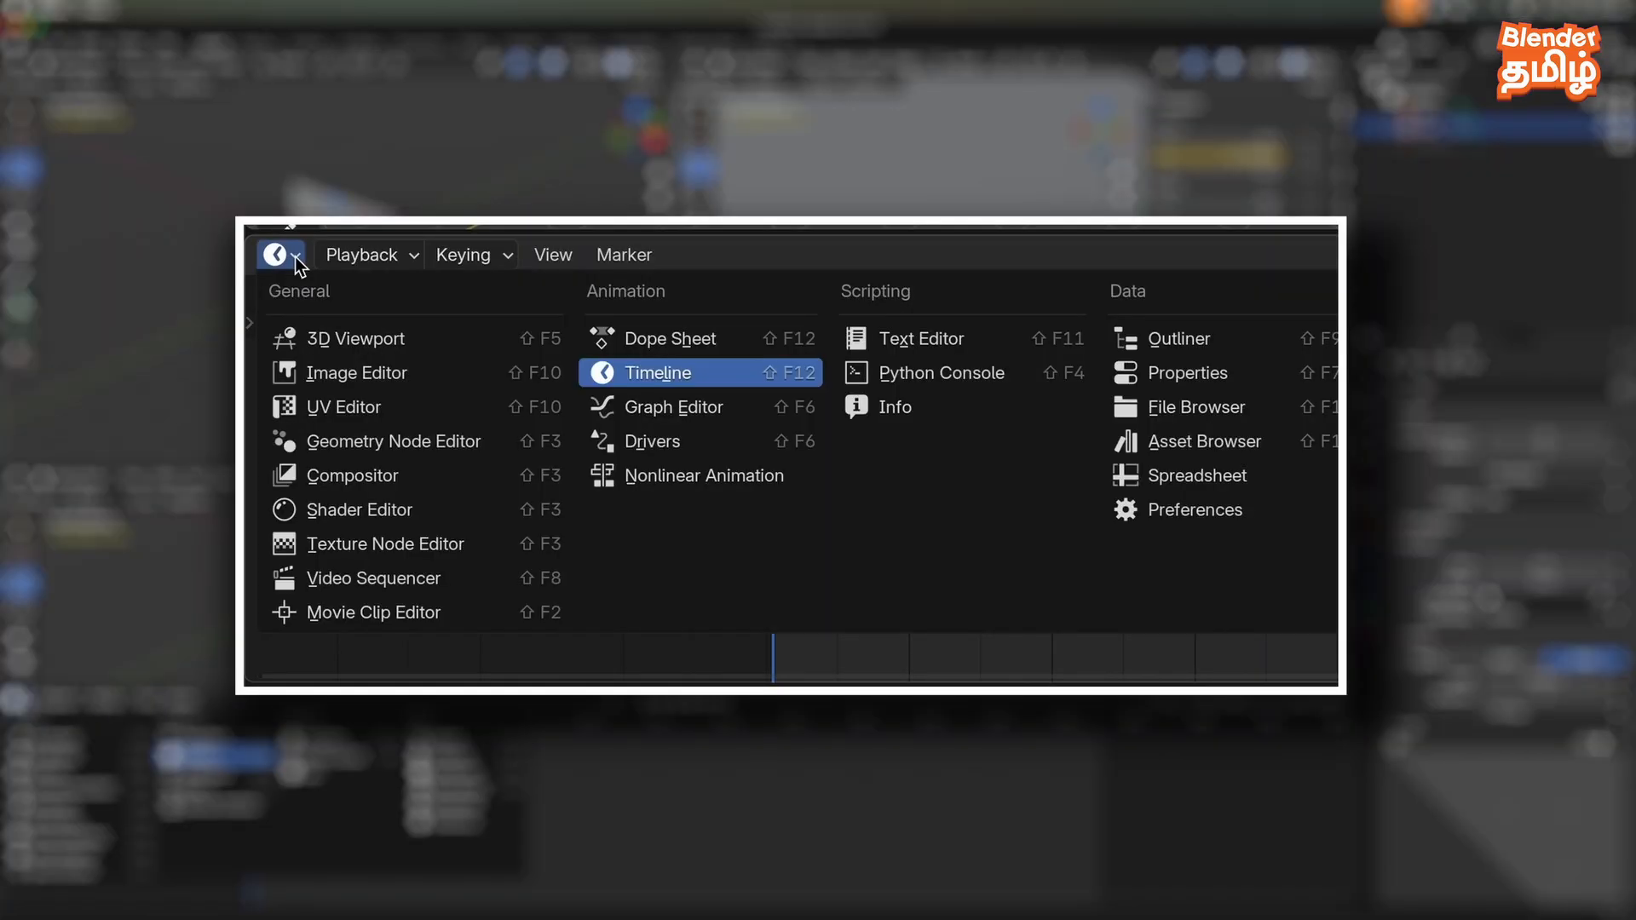
{"action": "left_click", "coordinate": [648, 406]}
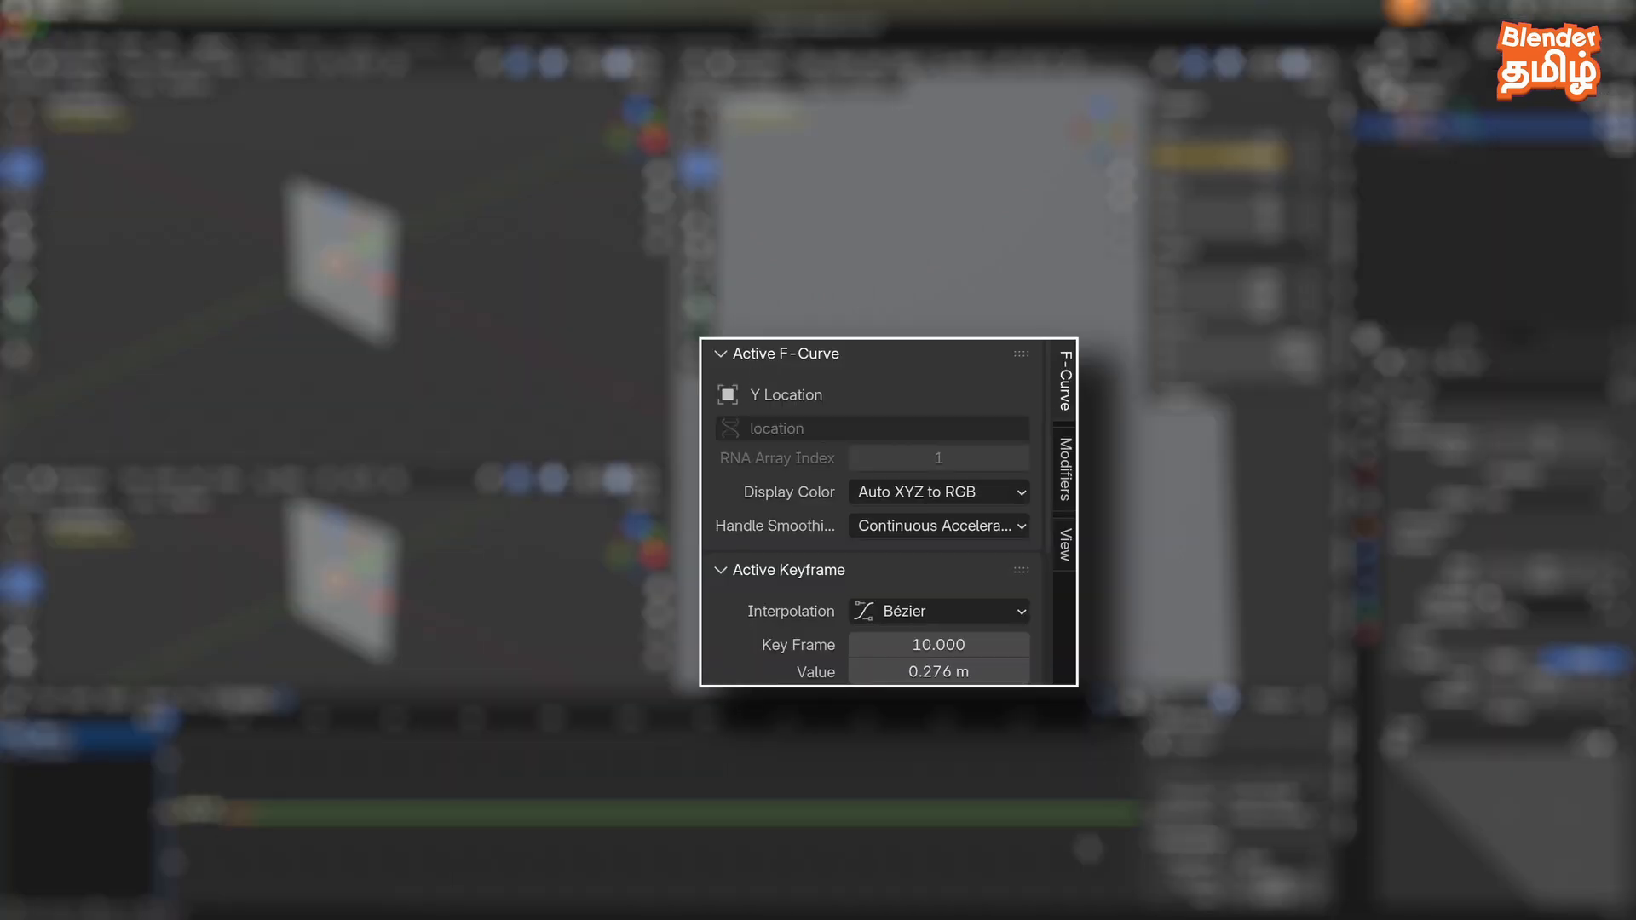
{"action": "key", "text": "n"}
{"action": "key", "text": "n"}
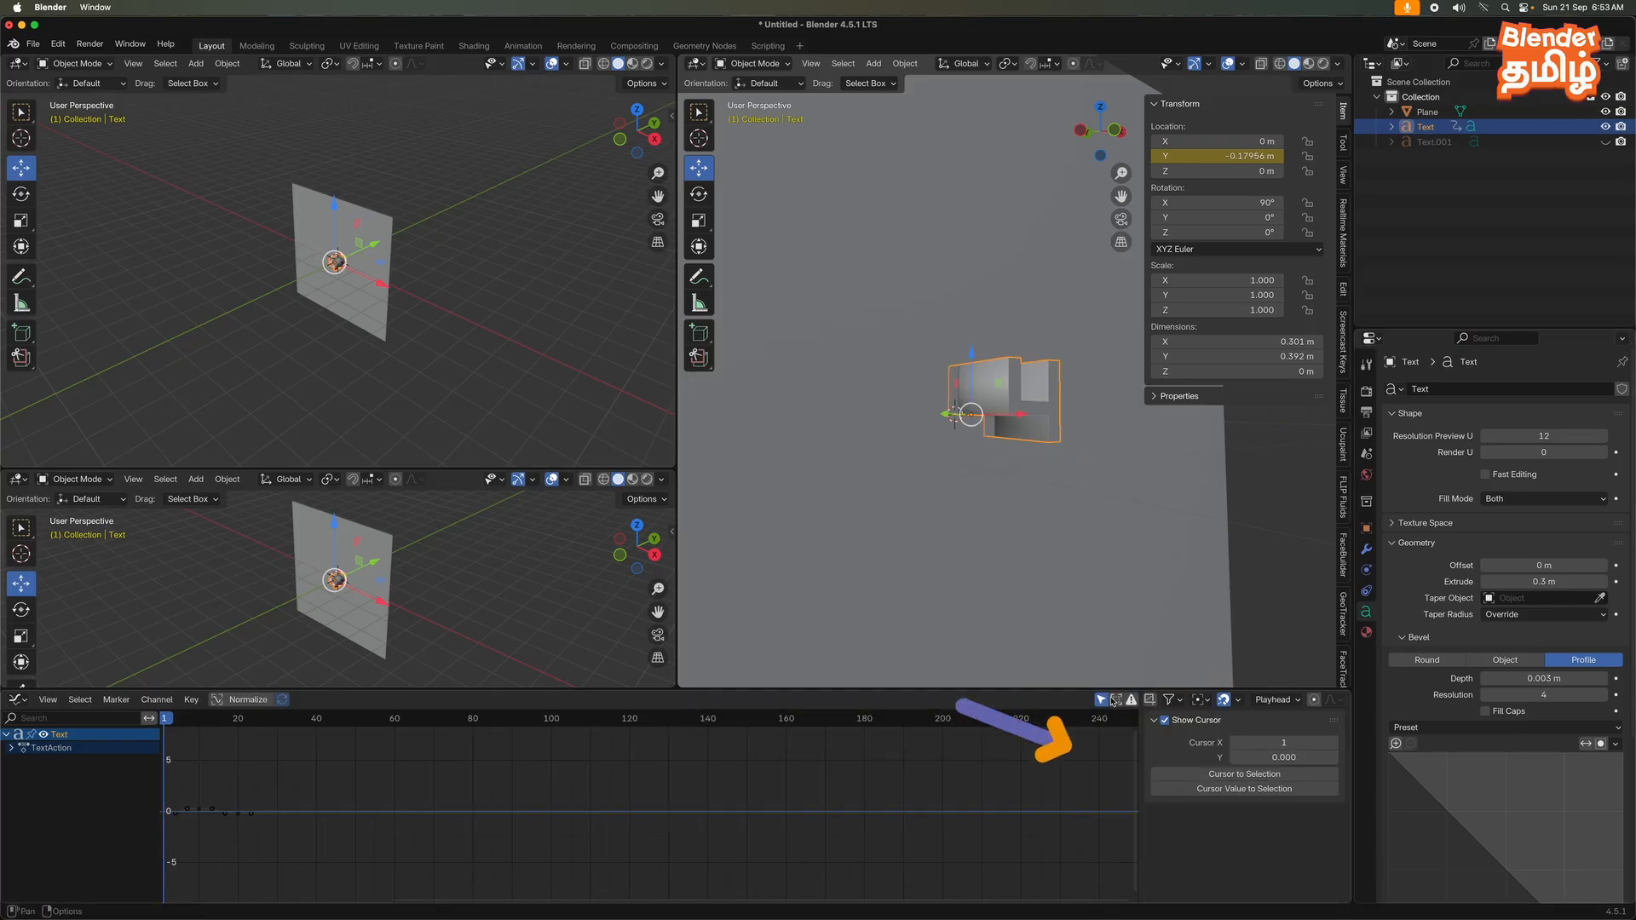
- Select the Y Location curve in the letter's Object Transforms channels and add a Cycles modifier to it
{"action": "left_click", "coordinate": [12, 749]}
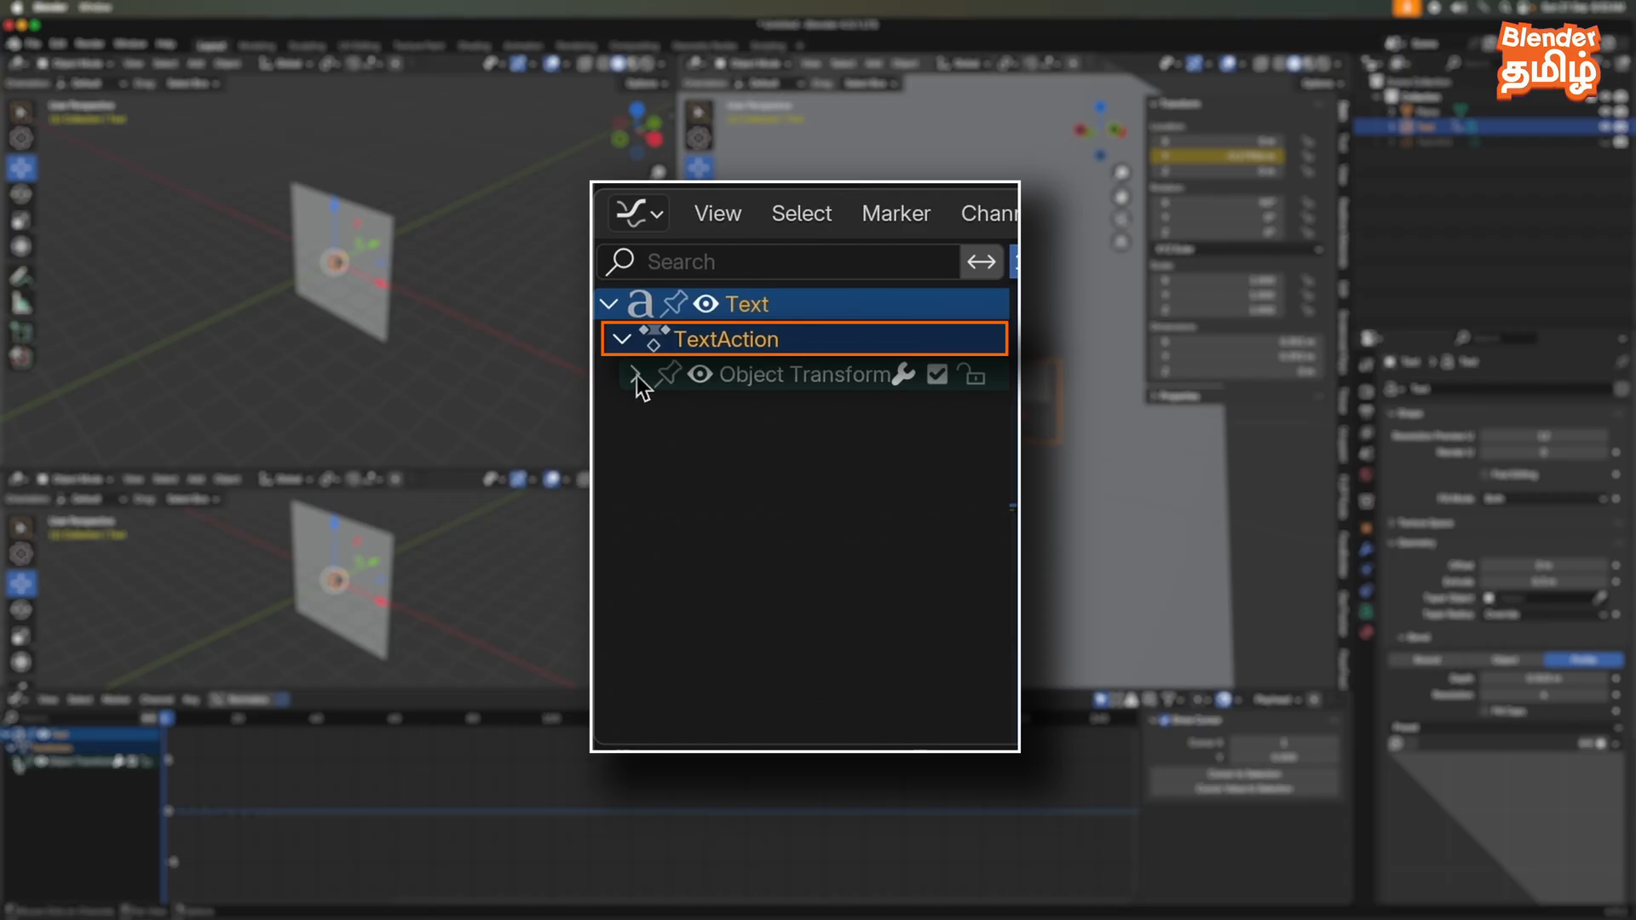
{"action": "left_click", "coordinate": [17, 762]}
{"action": "left_click", "coordinate": [58, 776]}
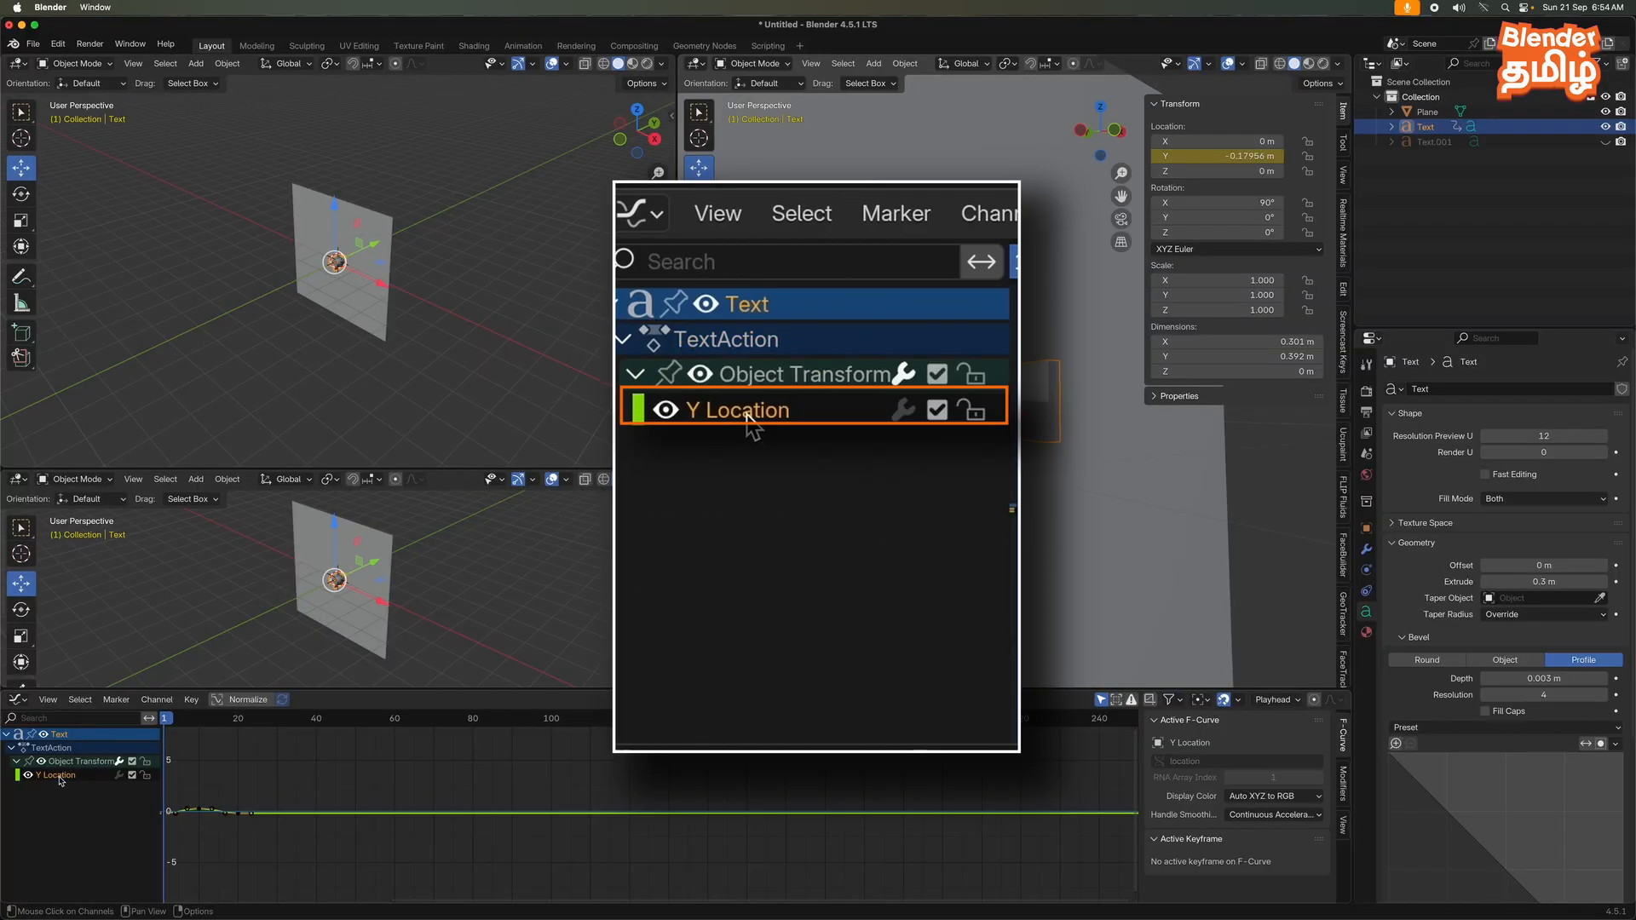
{"action": "left_click", "coordinate": [1344, 782]}
{"action": "left_click", "coordinate": [1220, 724]}
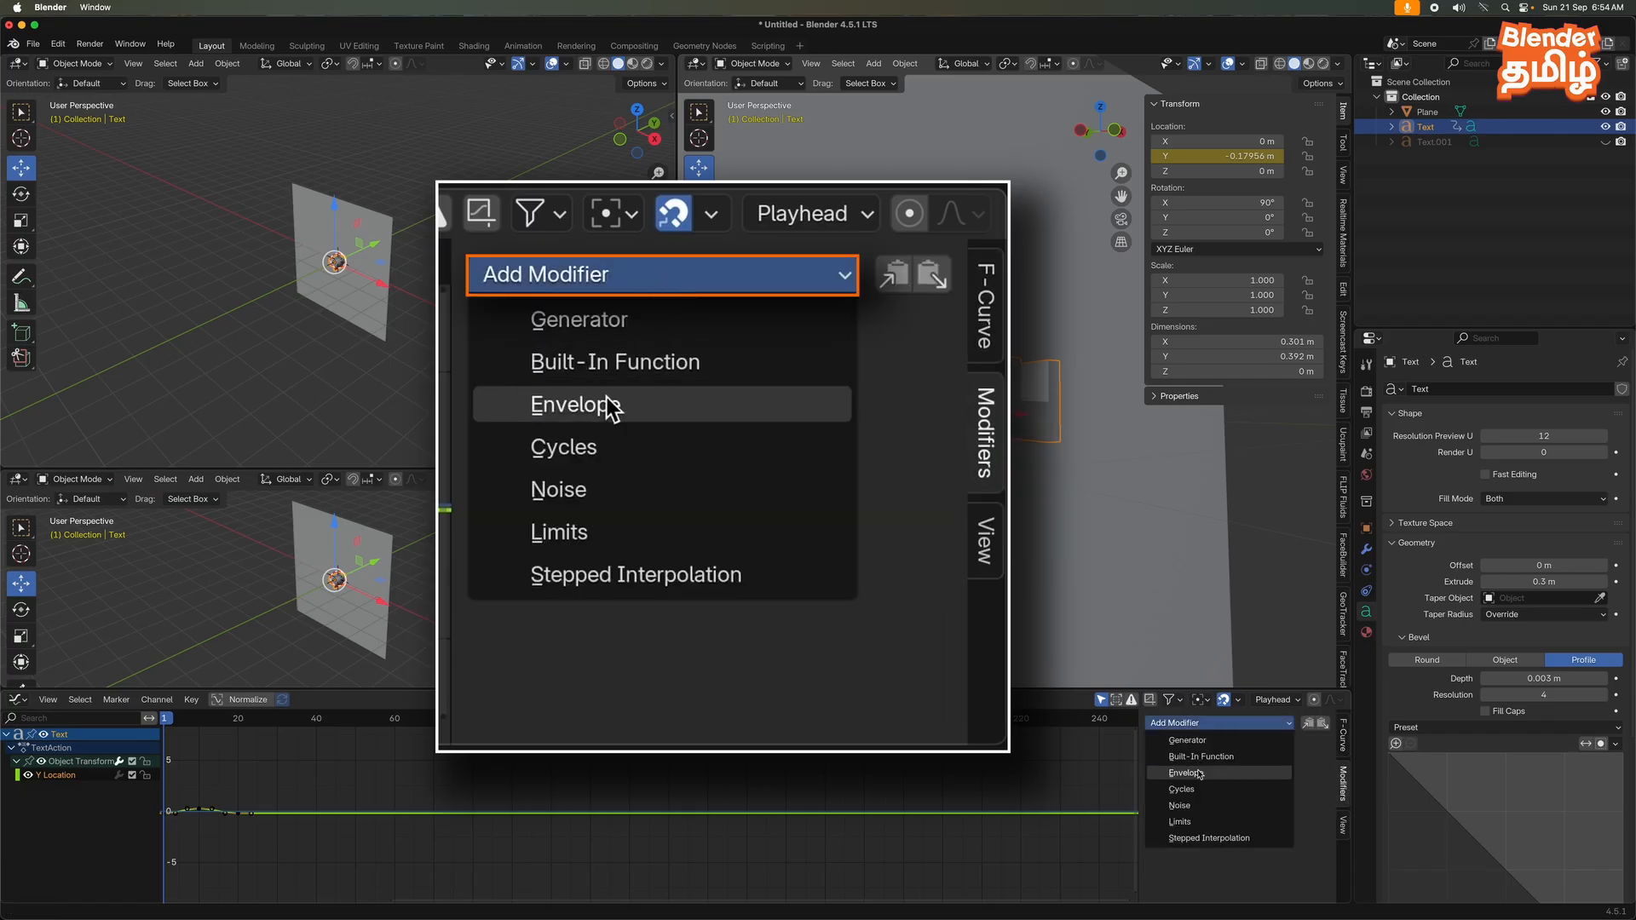
{"action": "left_click", "coordinate": [1200, 790]}
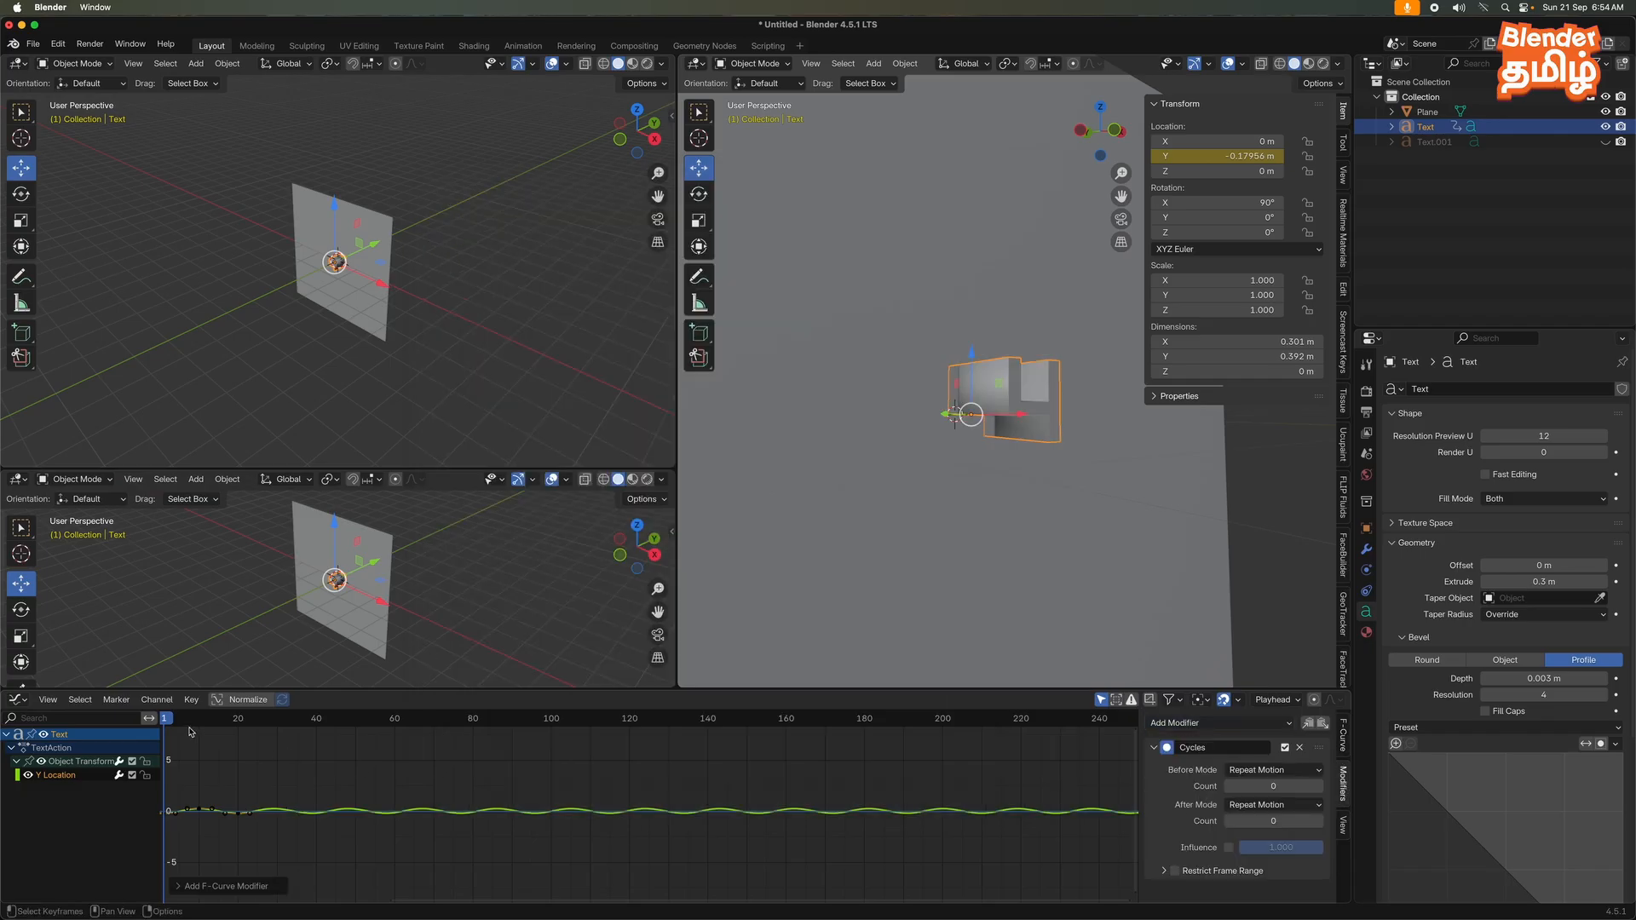
- Play the animation and examine the cycled Y Location curve over a wider frame range
{"action": "key", "text": "space"}
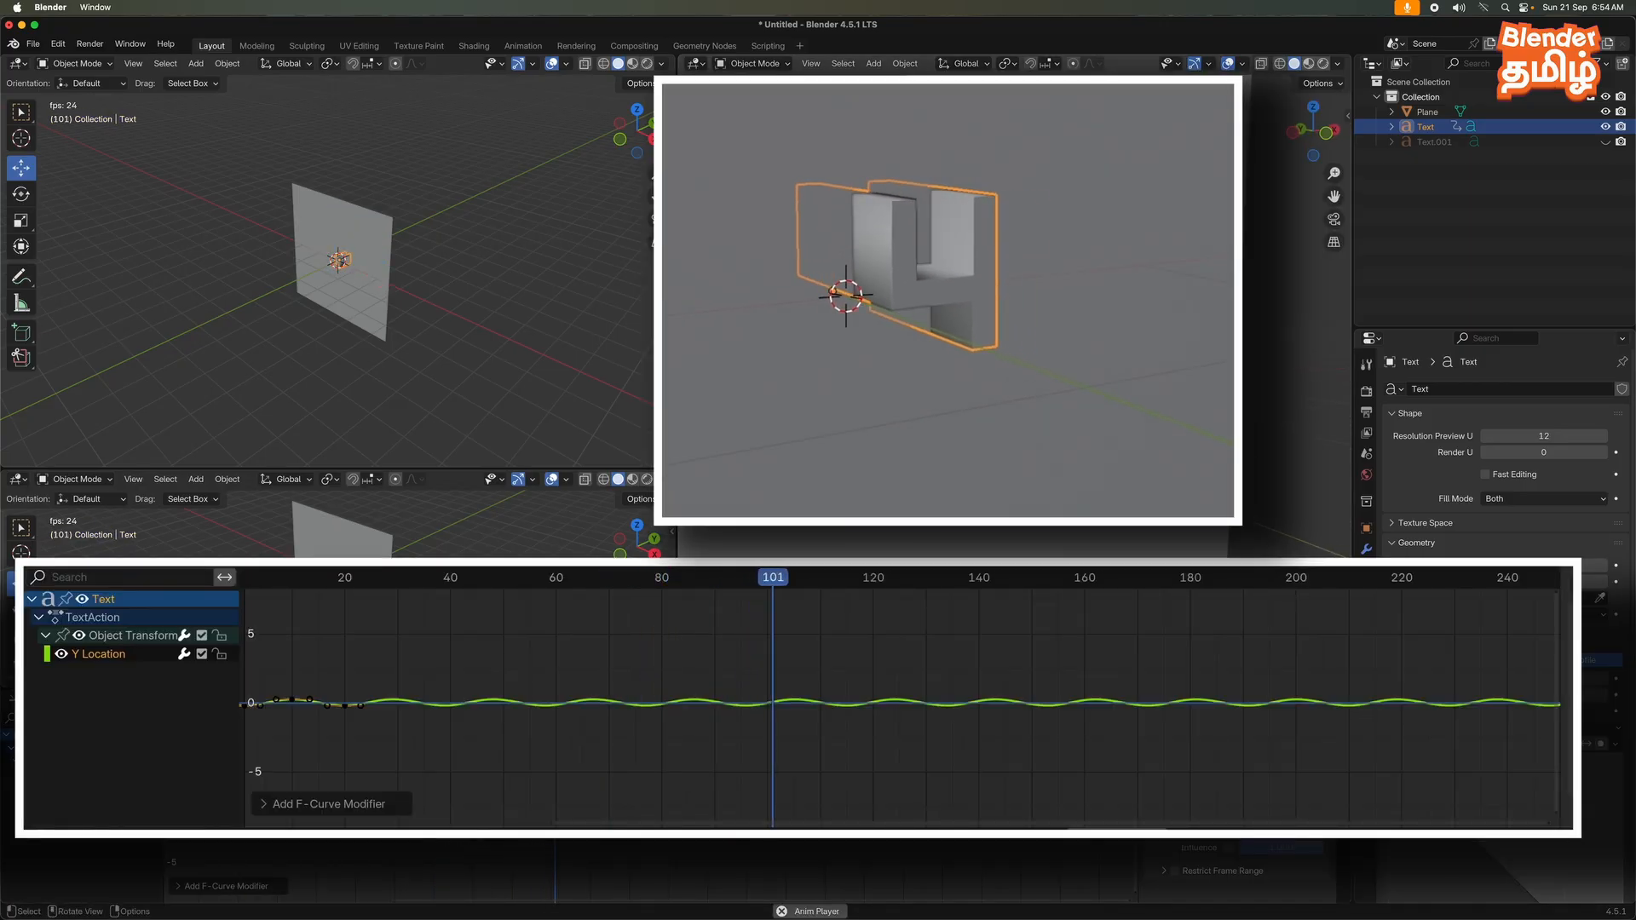
{"action": "scroll", "coordinate": [1324, 657], "scroll_direction": "down", "scroll_amount": 4}
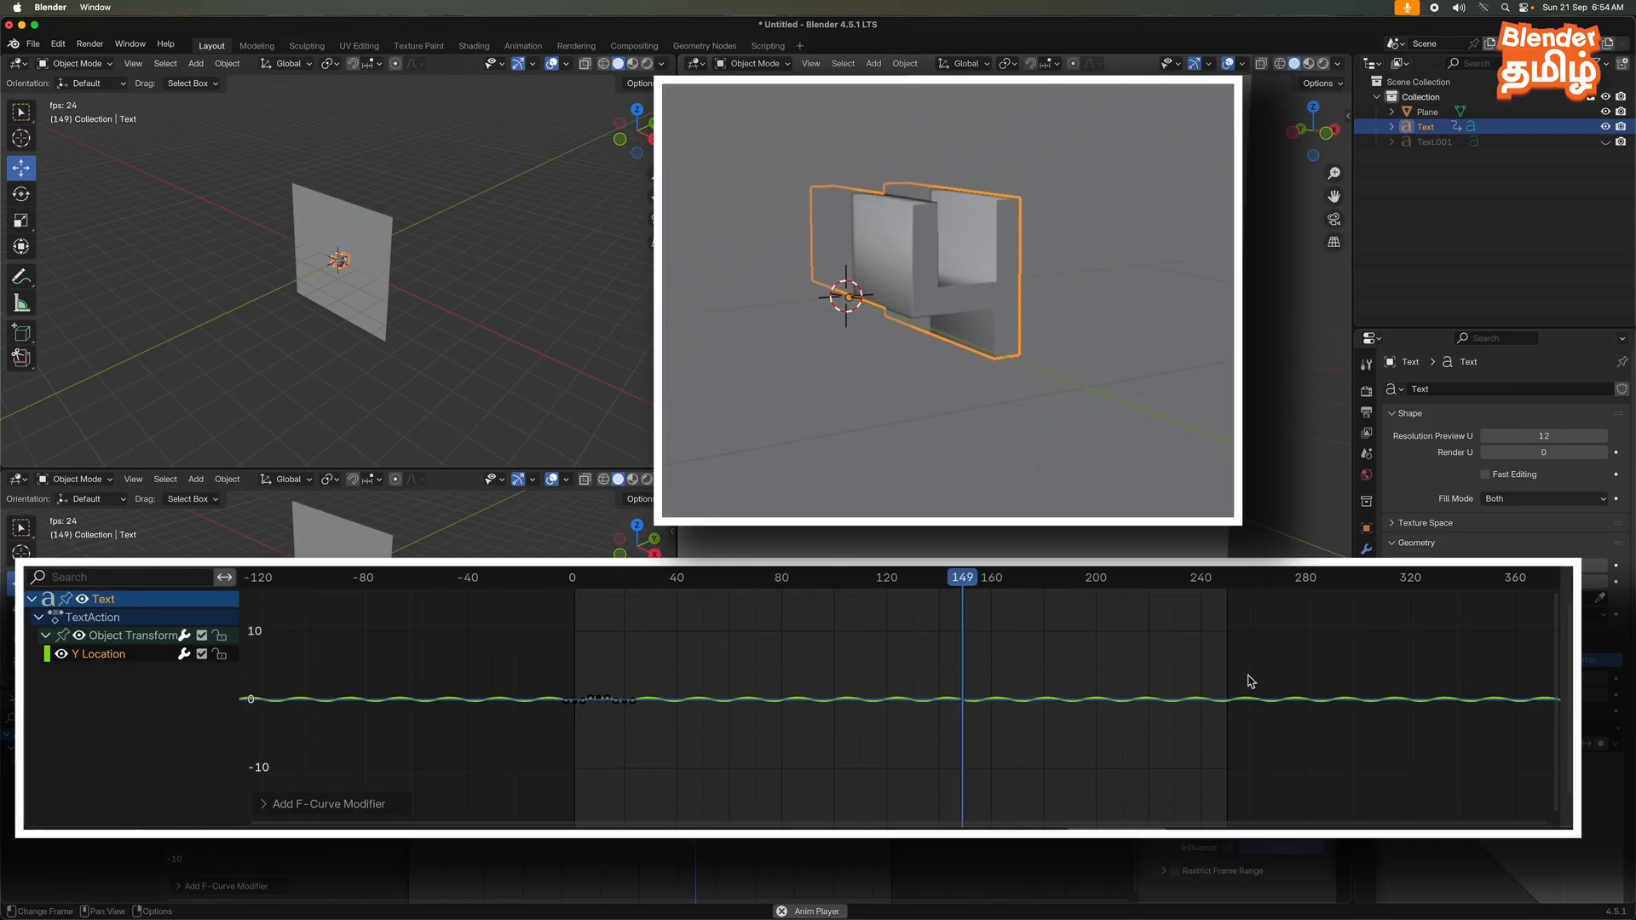
{"action": "scroll", "coordinate": [1249, 679], "scroll_direction": "down", "scroll_amount": 2}
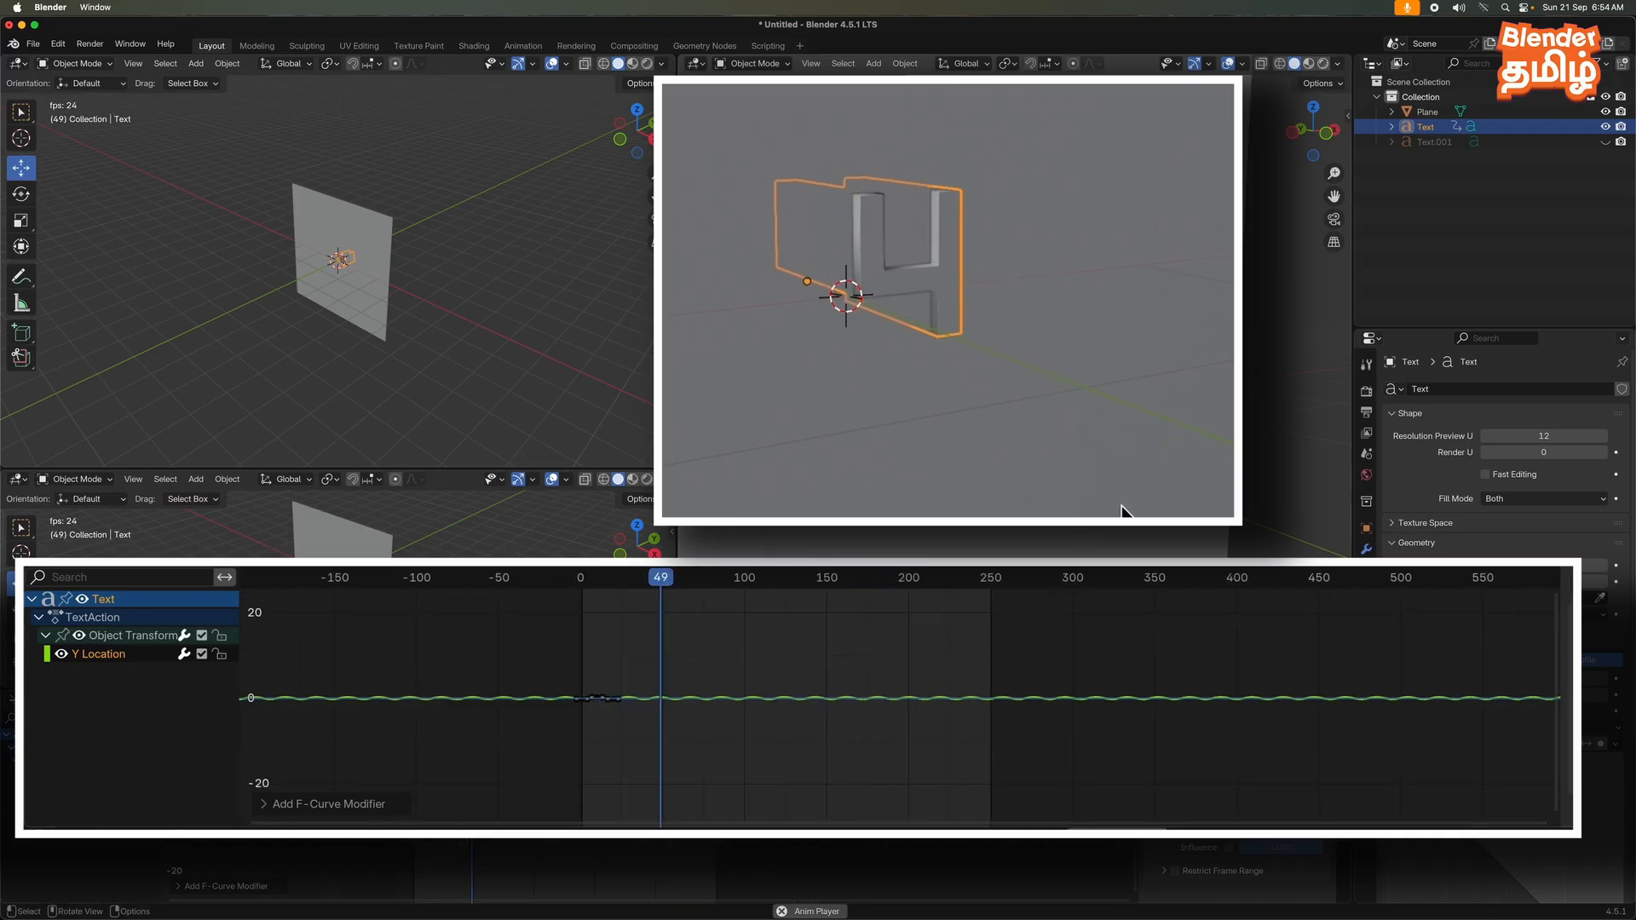
{"action": "key", "text": "space"}
- Switch the Graph Editor area back to the Timeline and play the animation from frame 1
{"action": "left_click", "coordinate": [17, 699]}
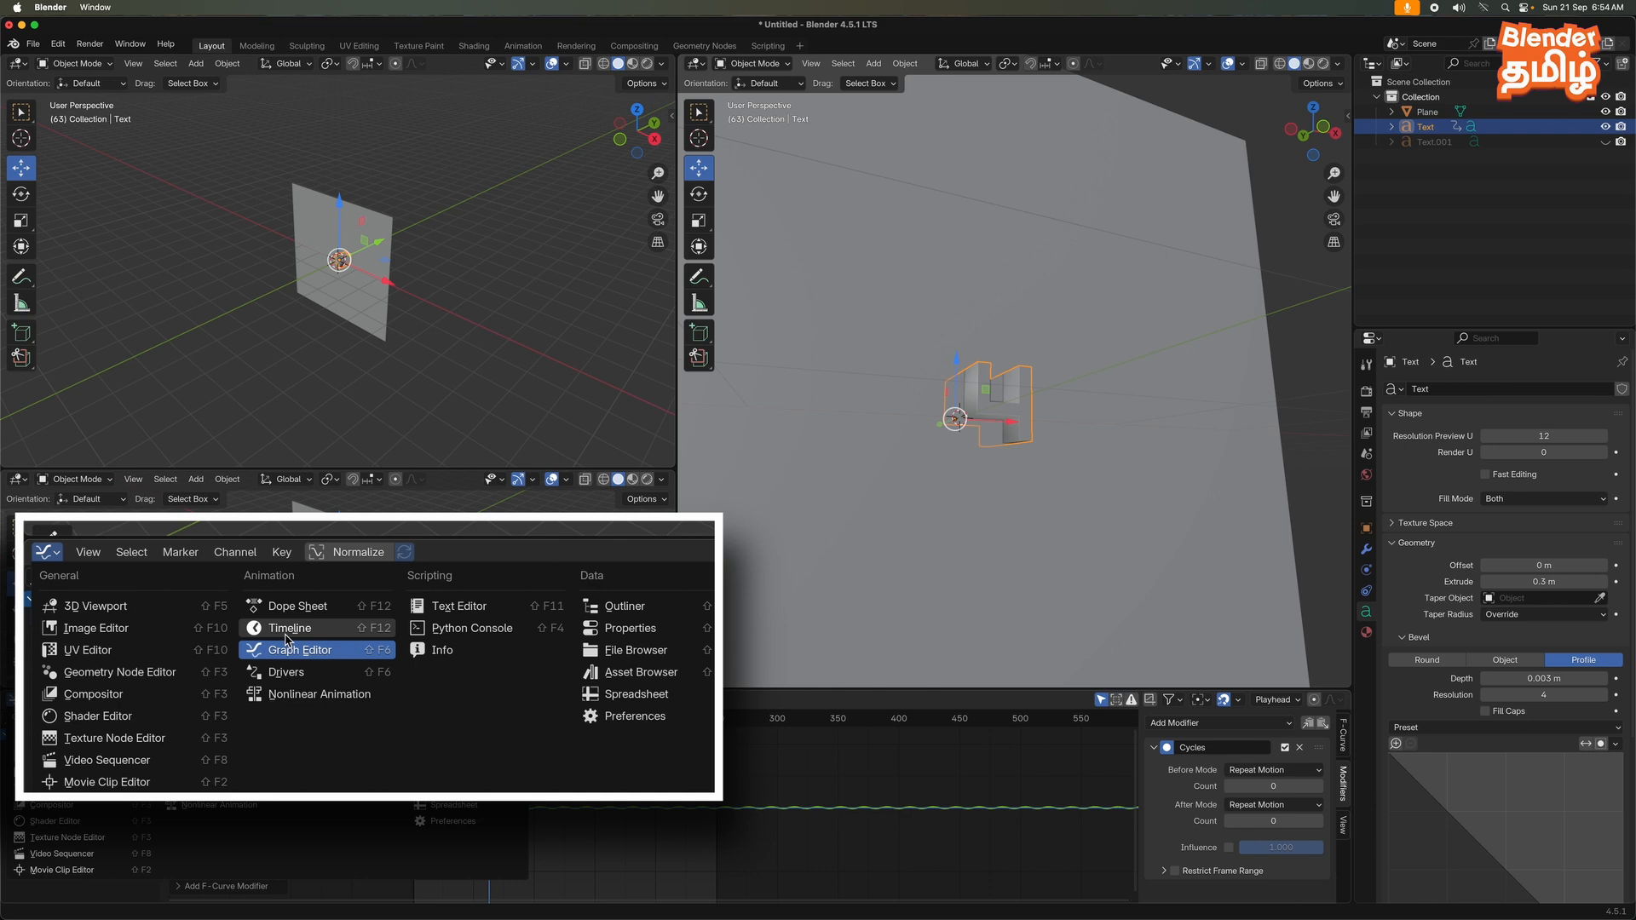
{"action": "left_click", "coordinate": [287, 638]}
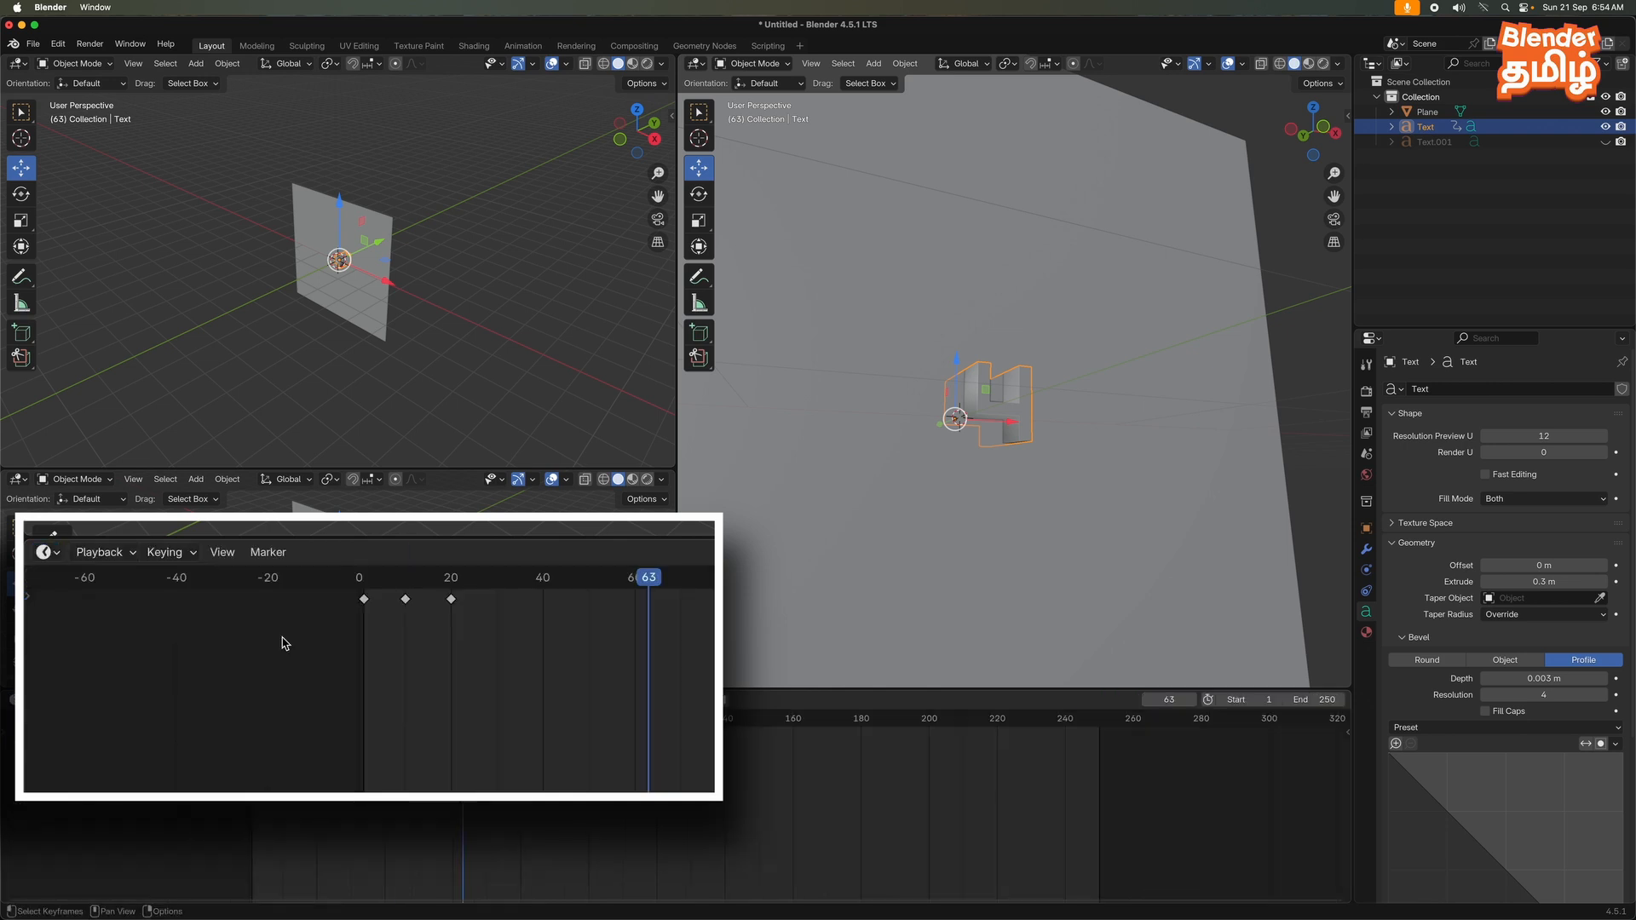
{"action": "middle_click_drag", "start_coordinate": [1050, 410], "coordinate": [1067, 443]}
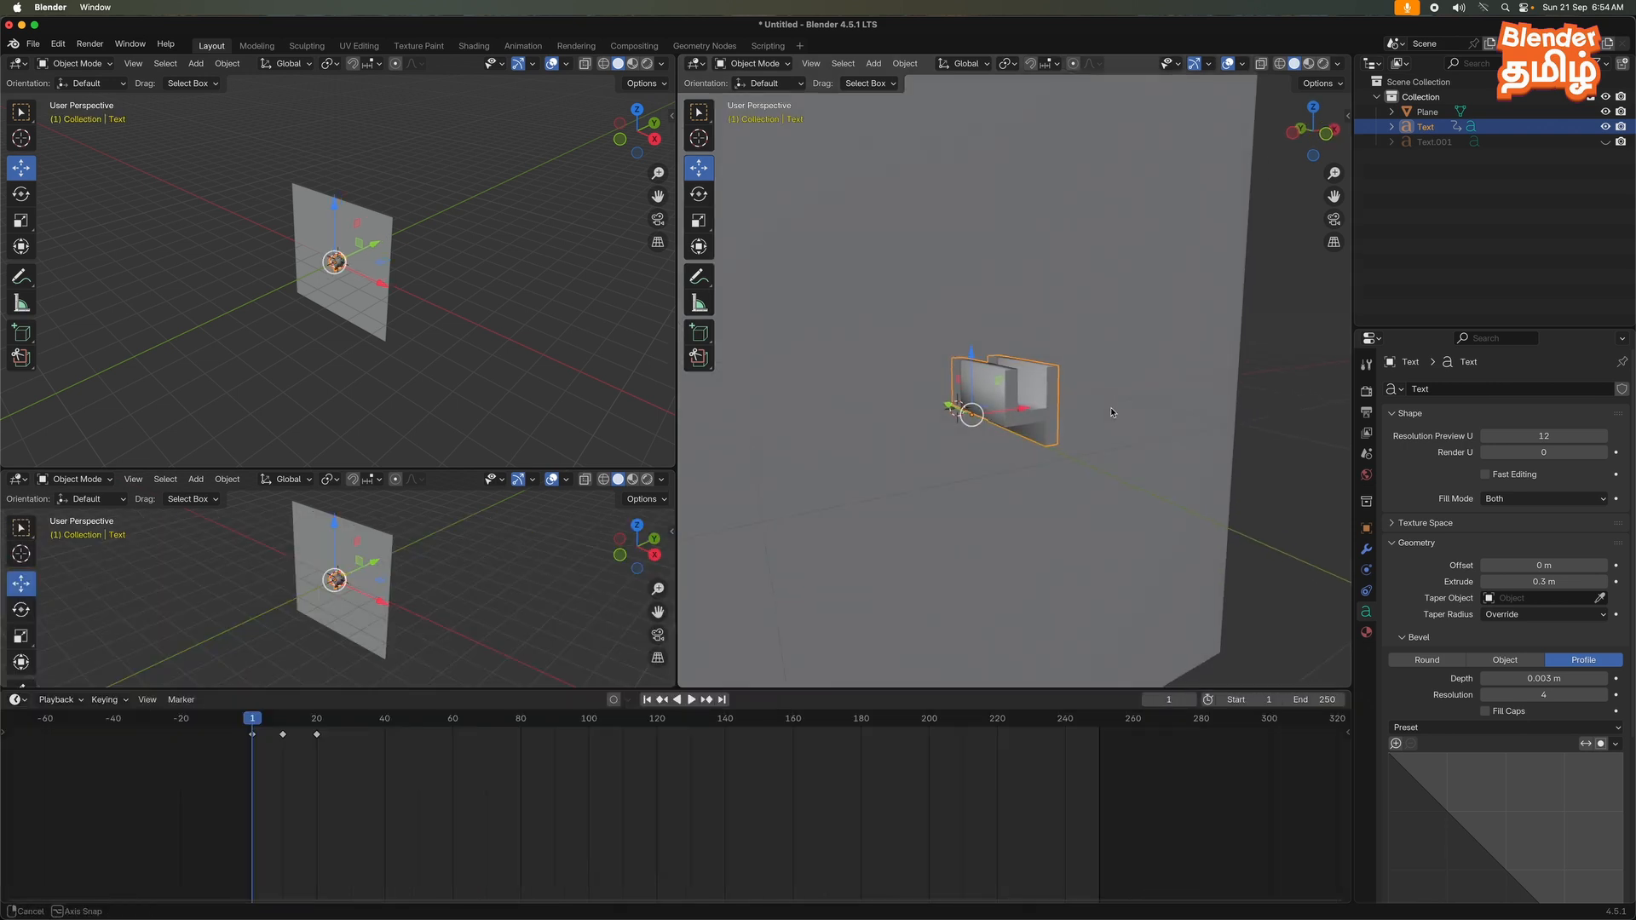
{"action": "key", "text": "space"}
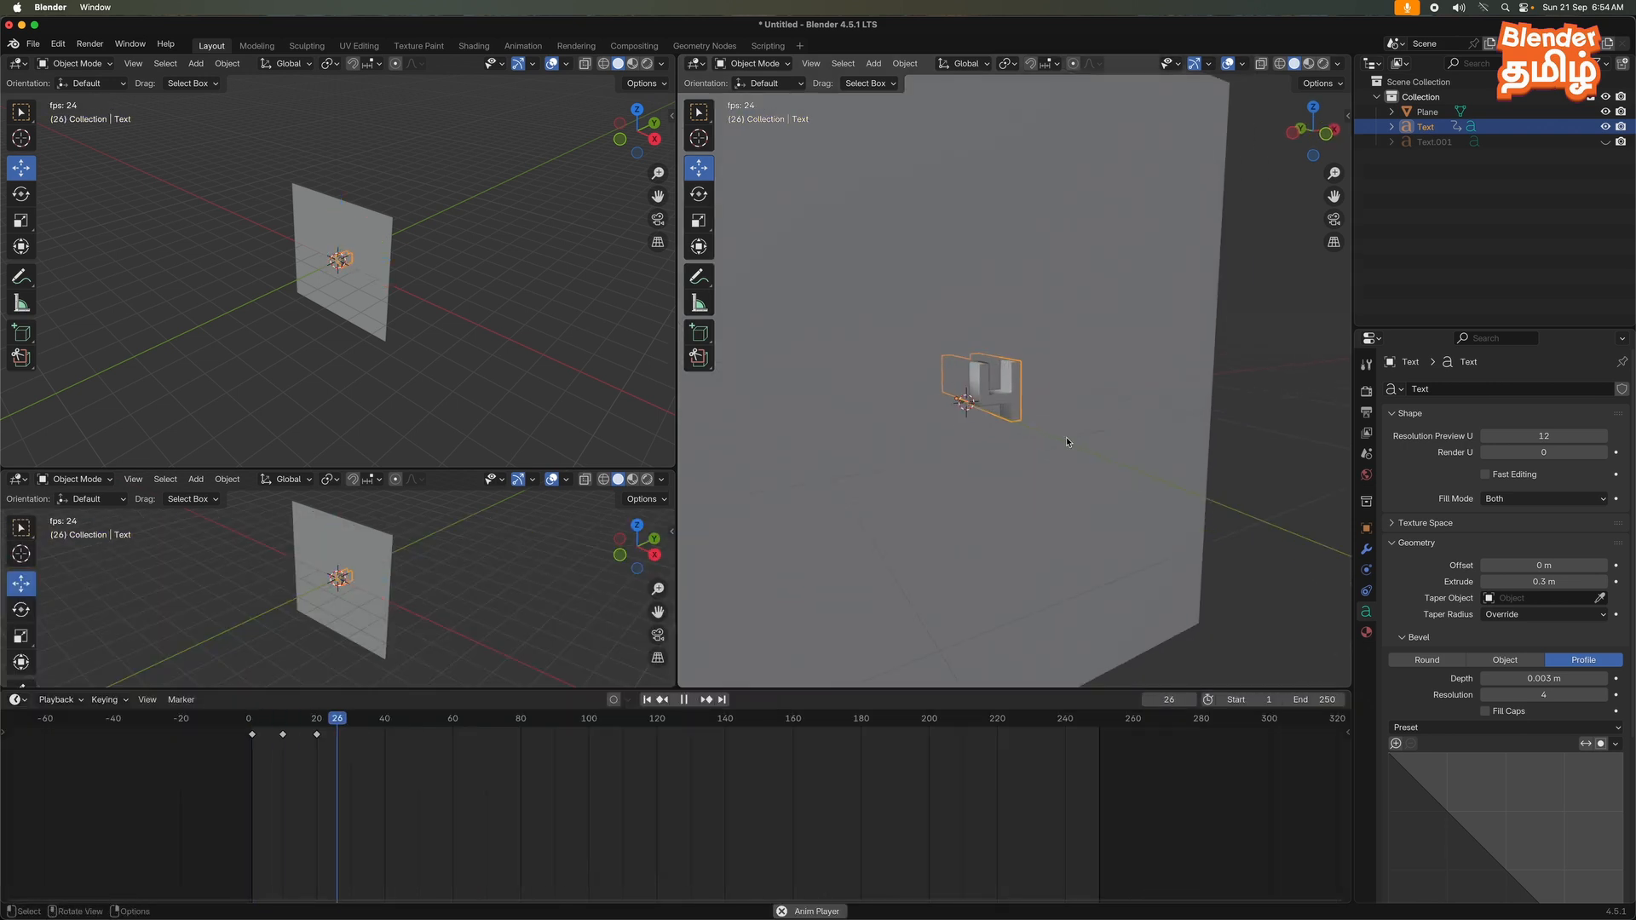
{"action": "key", "text": "space"}
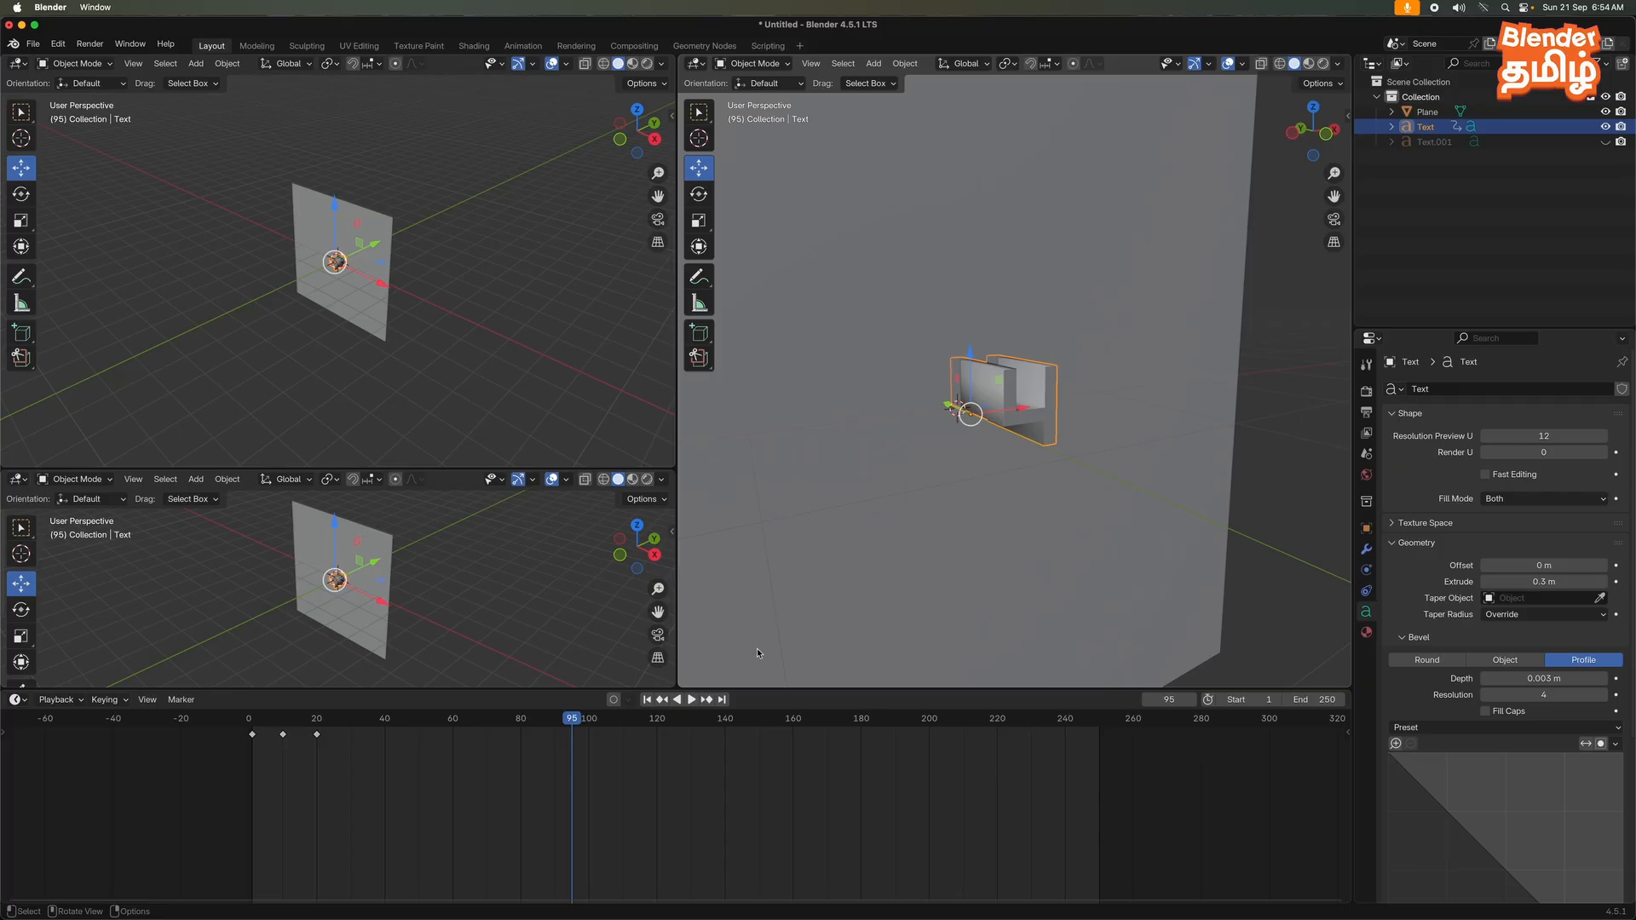
- Set the animation's end frame to 100 and play it from frame 1
{"action": "left_click", "coordinate": [1321, 700]}
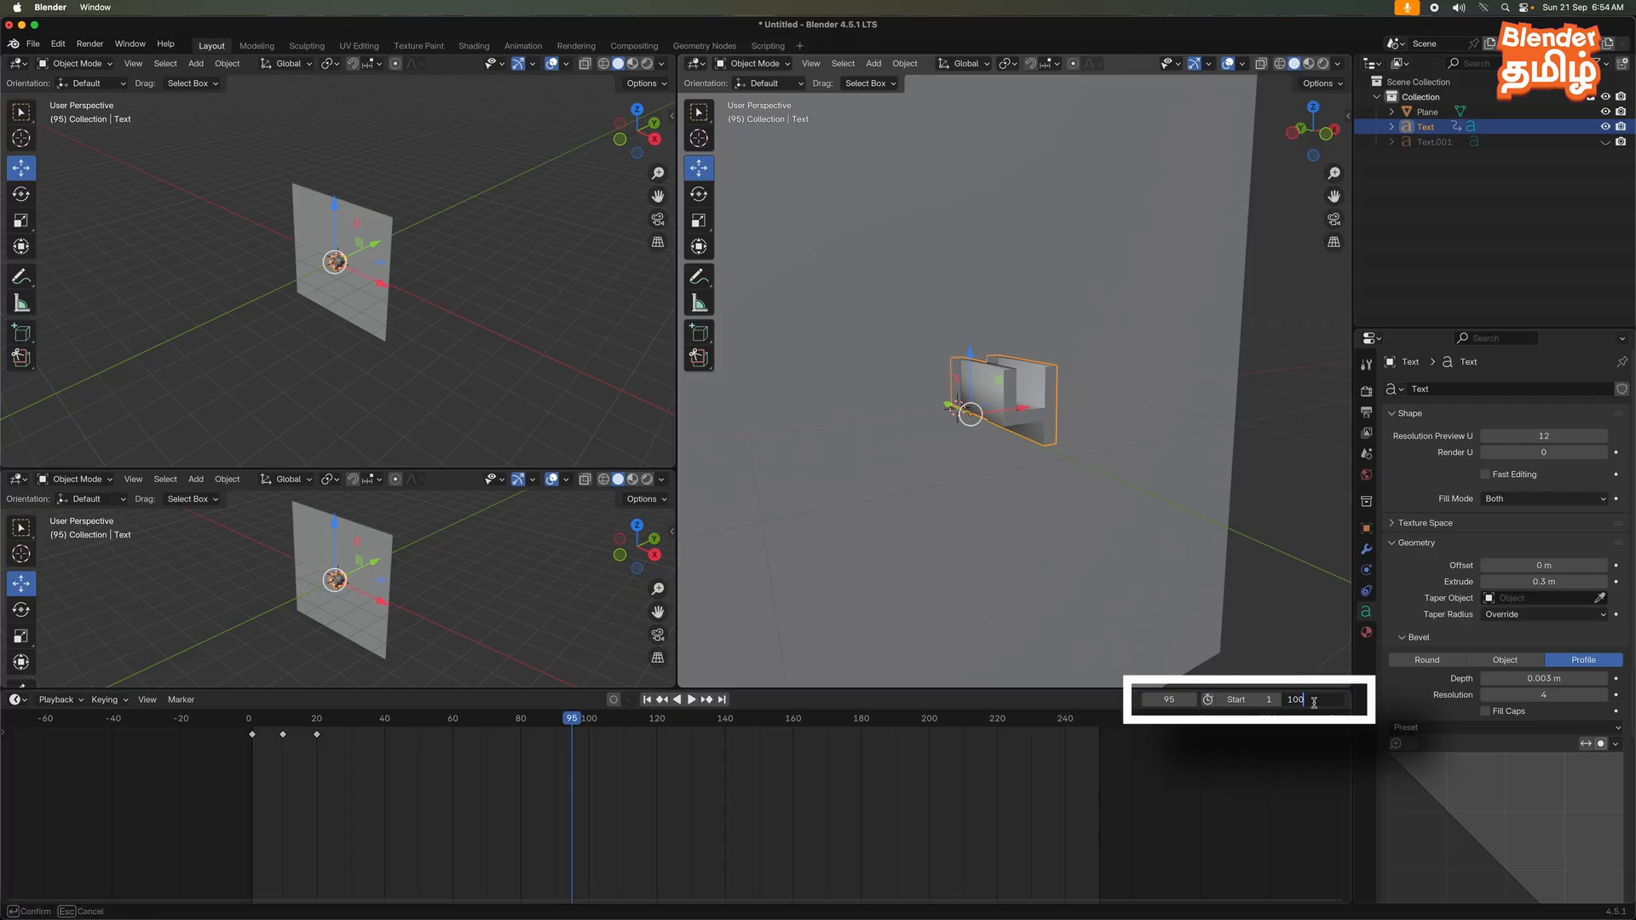
{"action": "key", "text": "Return"}
{"action": "left_click", "coordinate": [599, 701]}
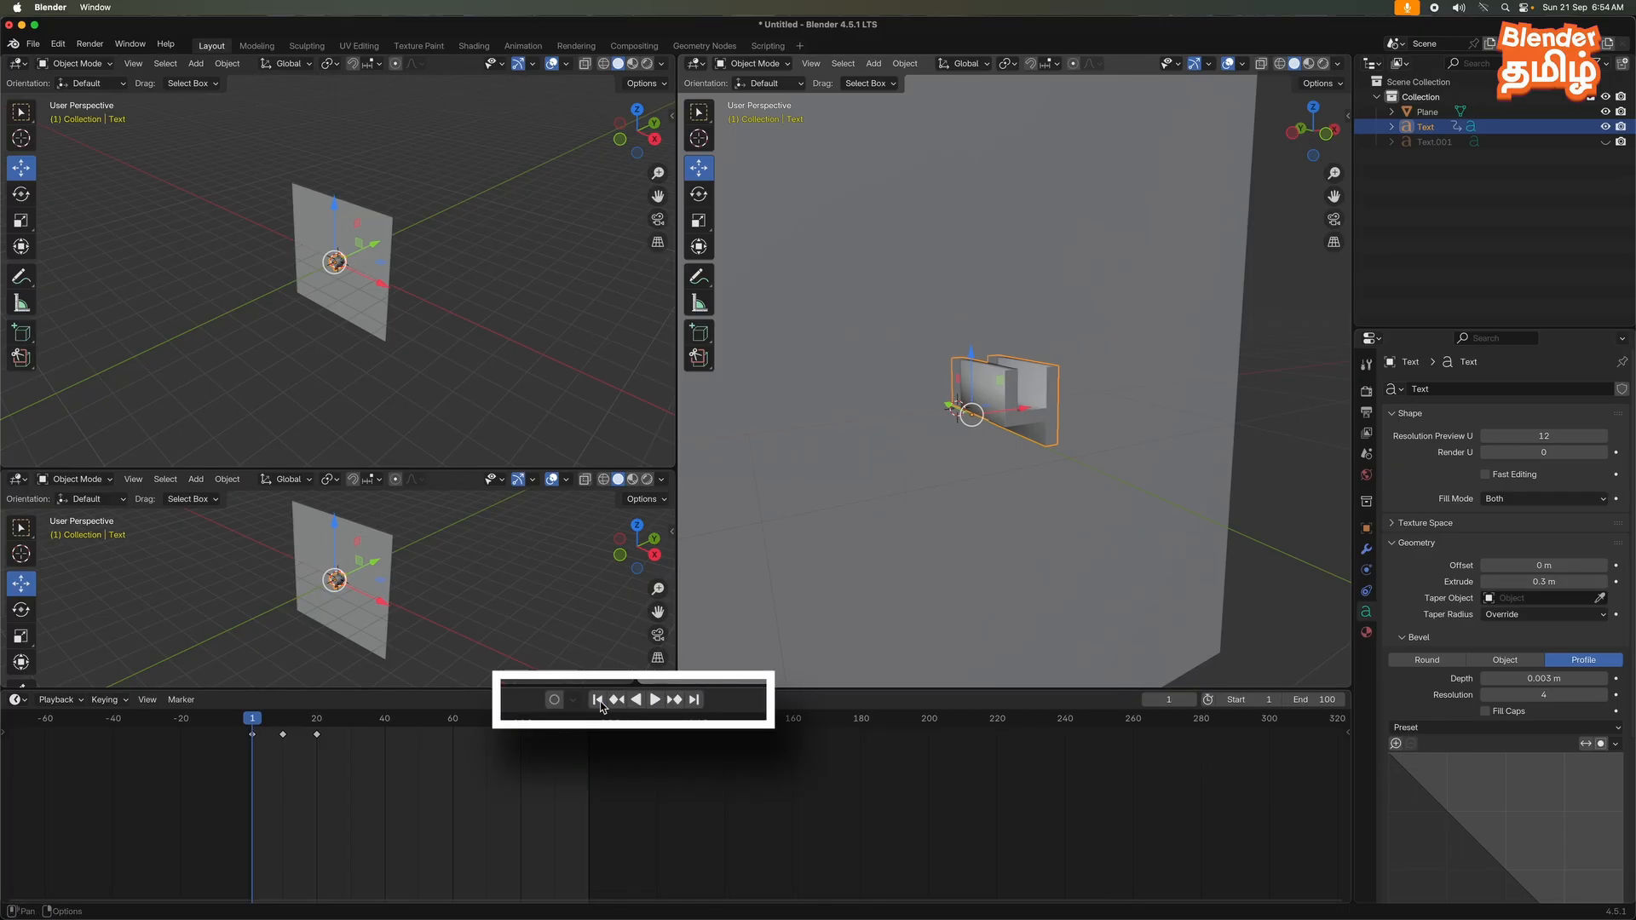
{"action": "left_click", "coordinate": [664, 704]}
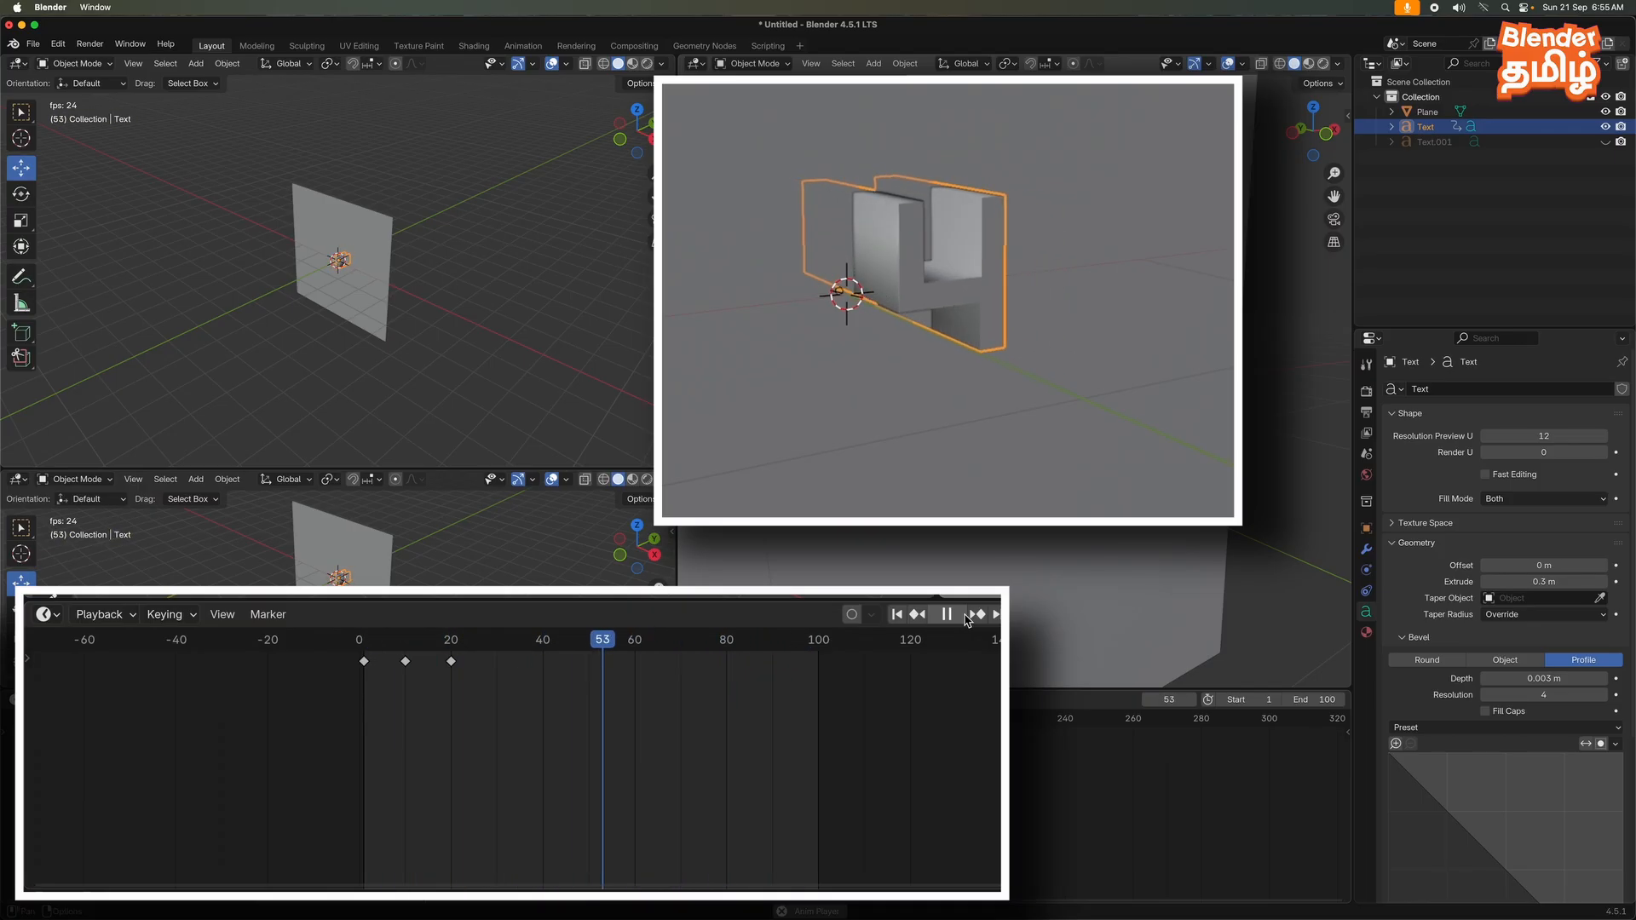
{"action": "left_click", "coordinate": [947, 615]}
- Compare the letter's position at frame 100 with frame 1 and scrub through the keyframes up to about frame 20
{"action": "left_click", "coordinate": [820, 653]}
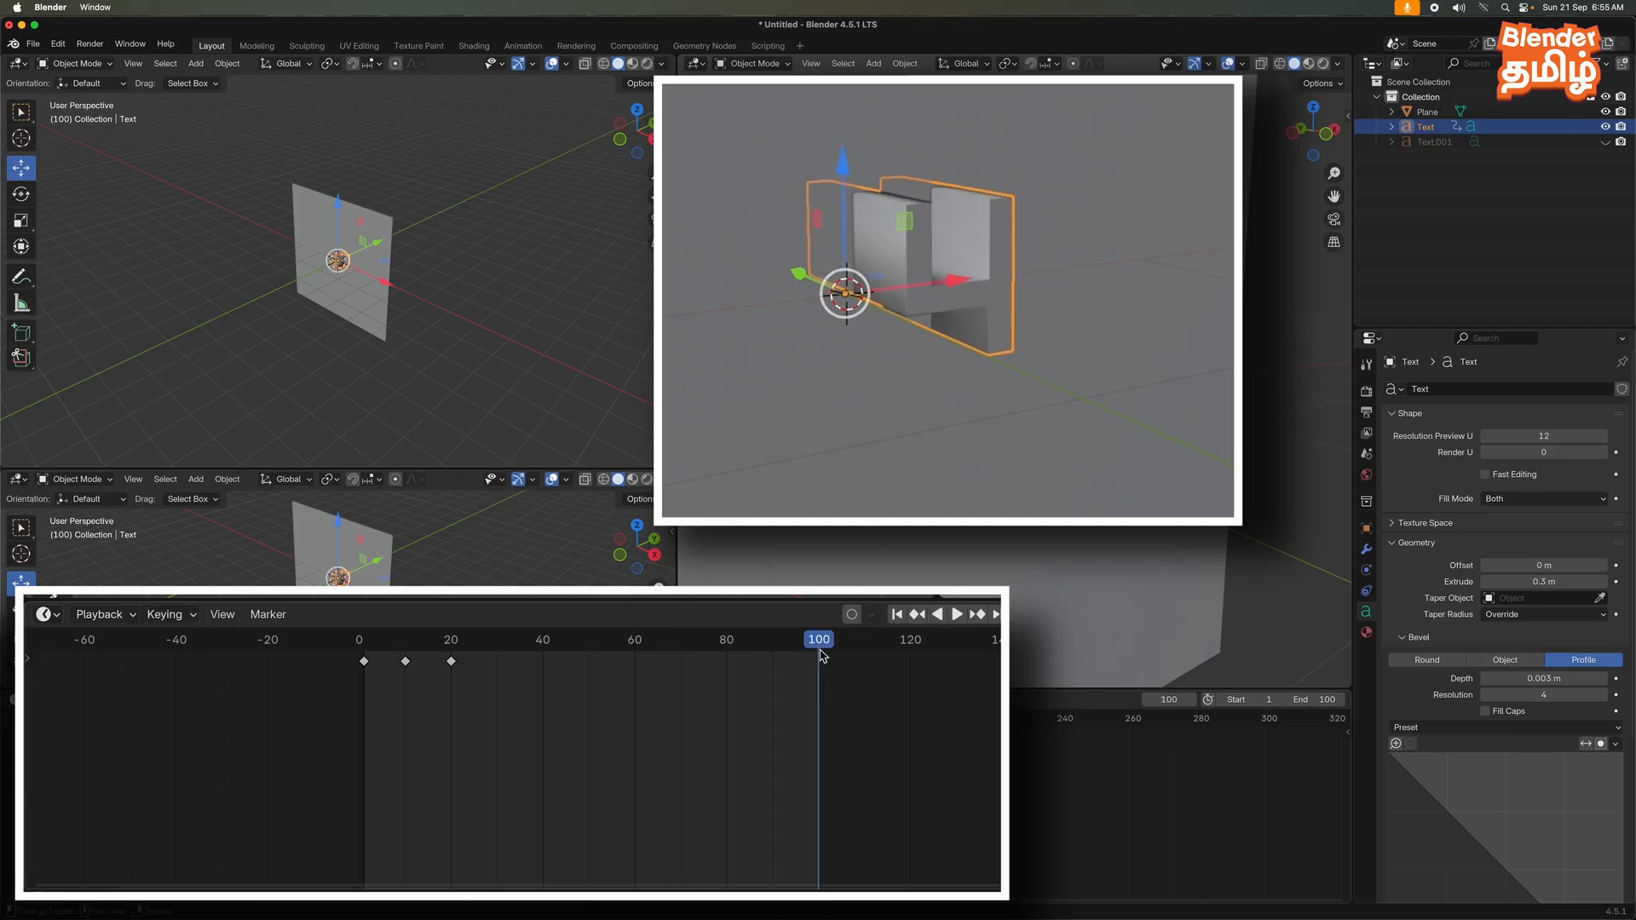
{"action": "left_click", "coordinate": [364, 658]}
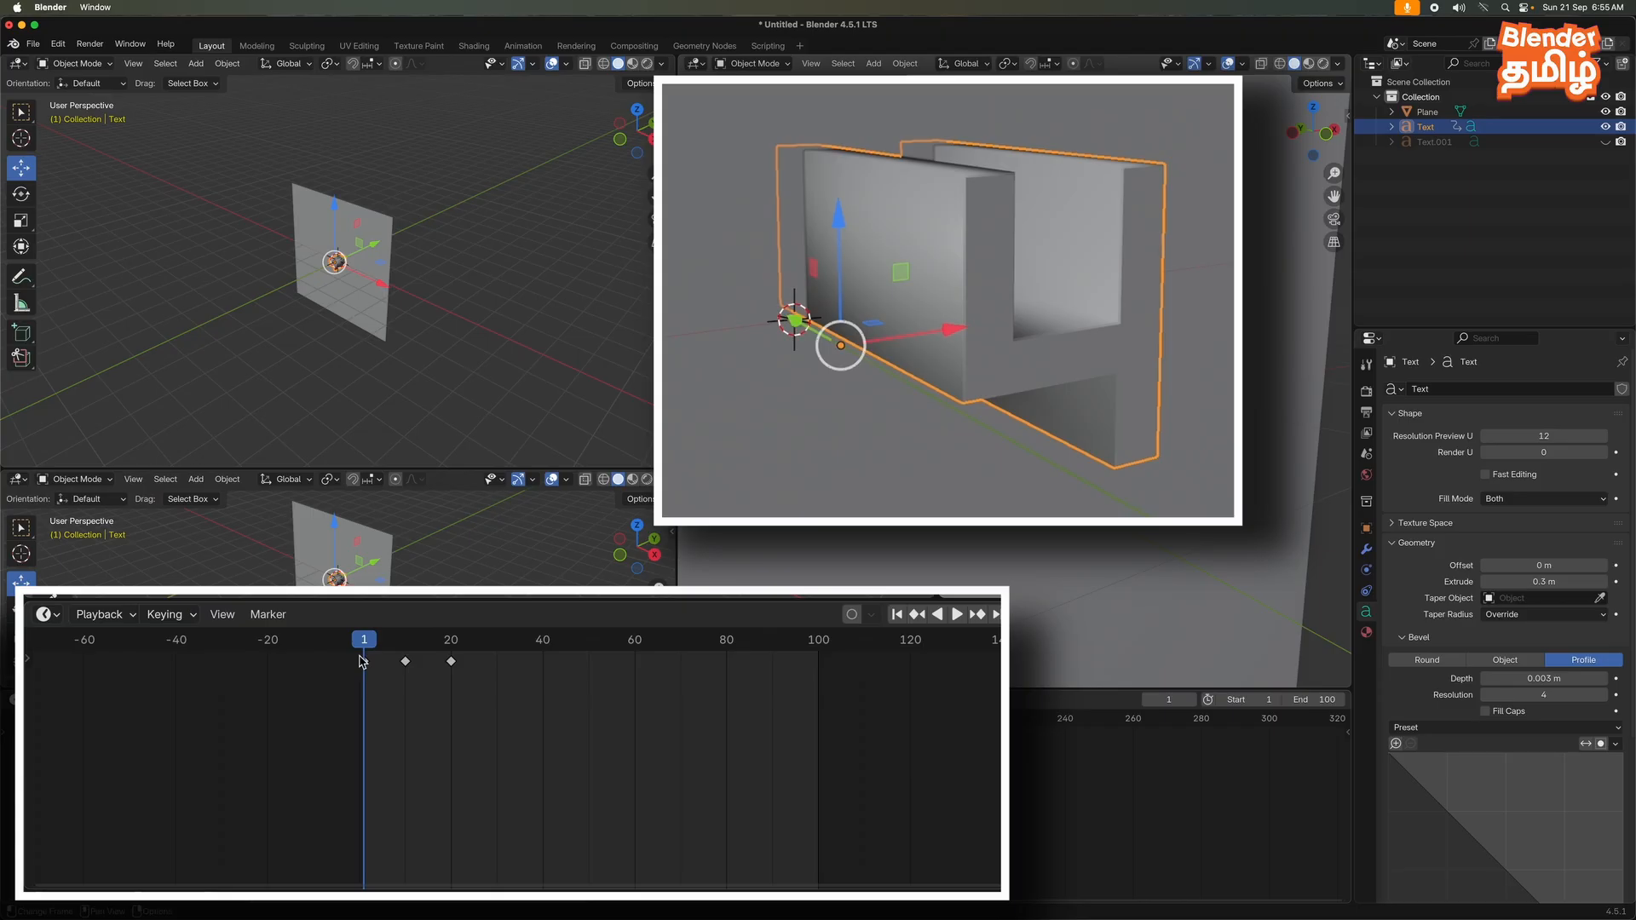
{"action": "left_click_drag", "start_coordinate": [367, 650], "coordinate": [451, 679]}
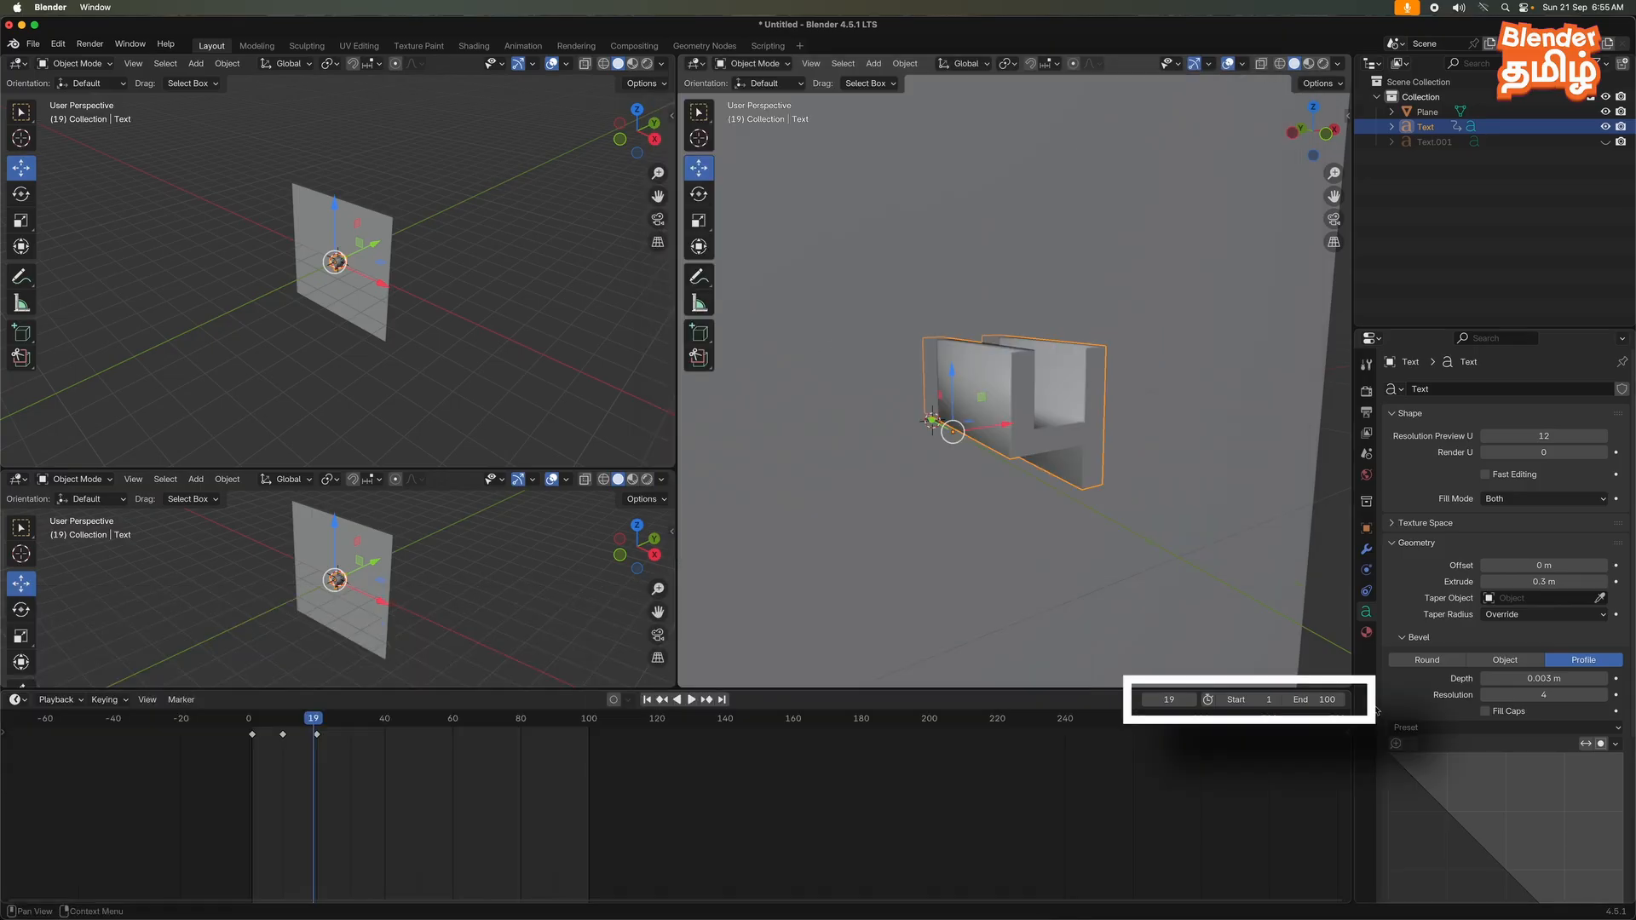
- Set the end frame to 20 and play the shortened animation from frame 1
{"action": "type", "text": "0"}
{"action": "key", "text": "Return"}
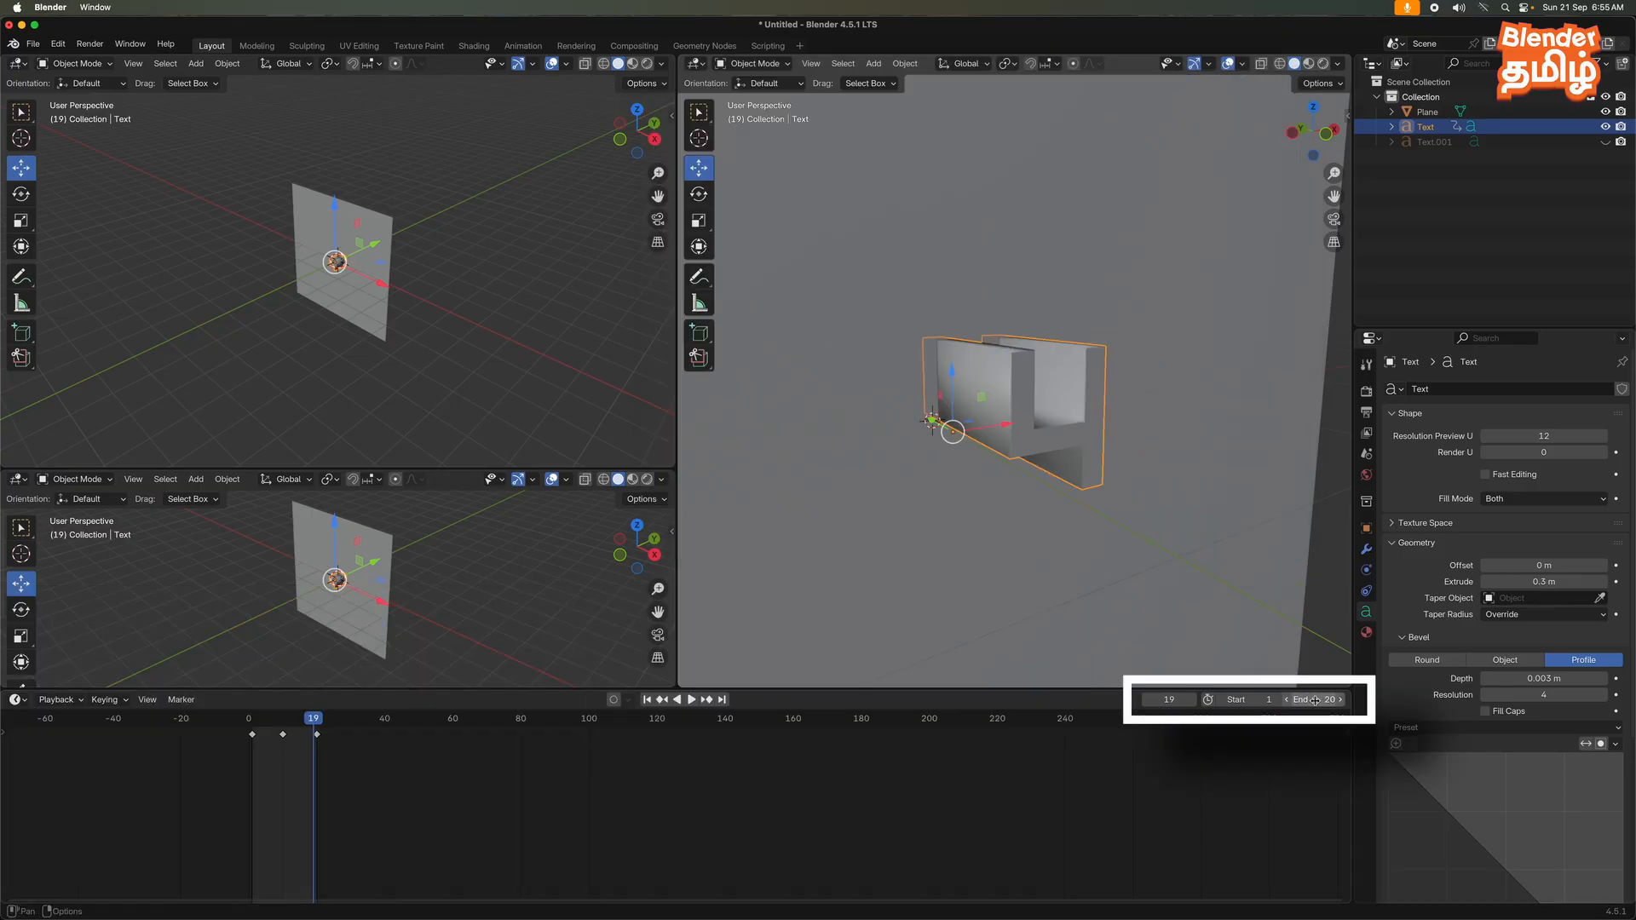
{"action": "left_click", "coordinate": [647, 701]}
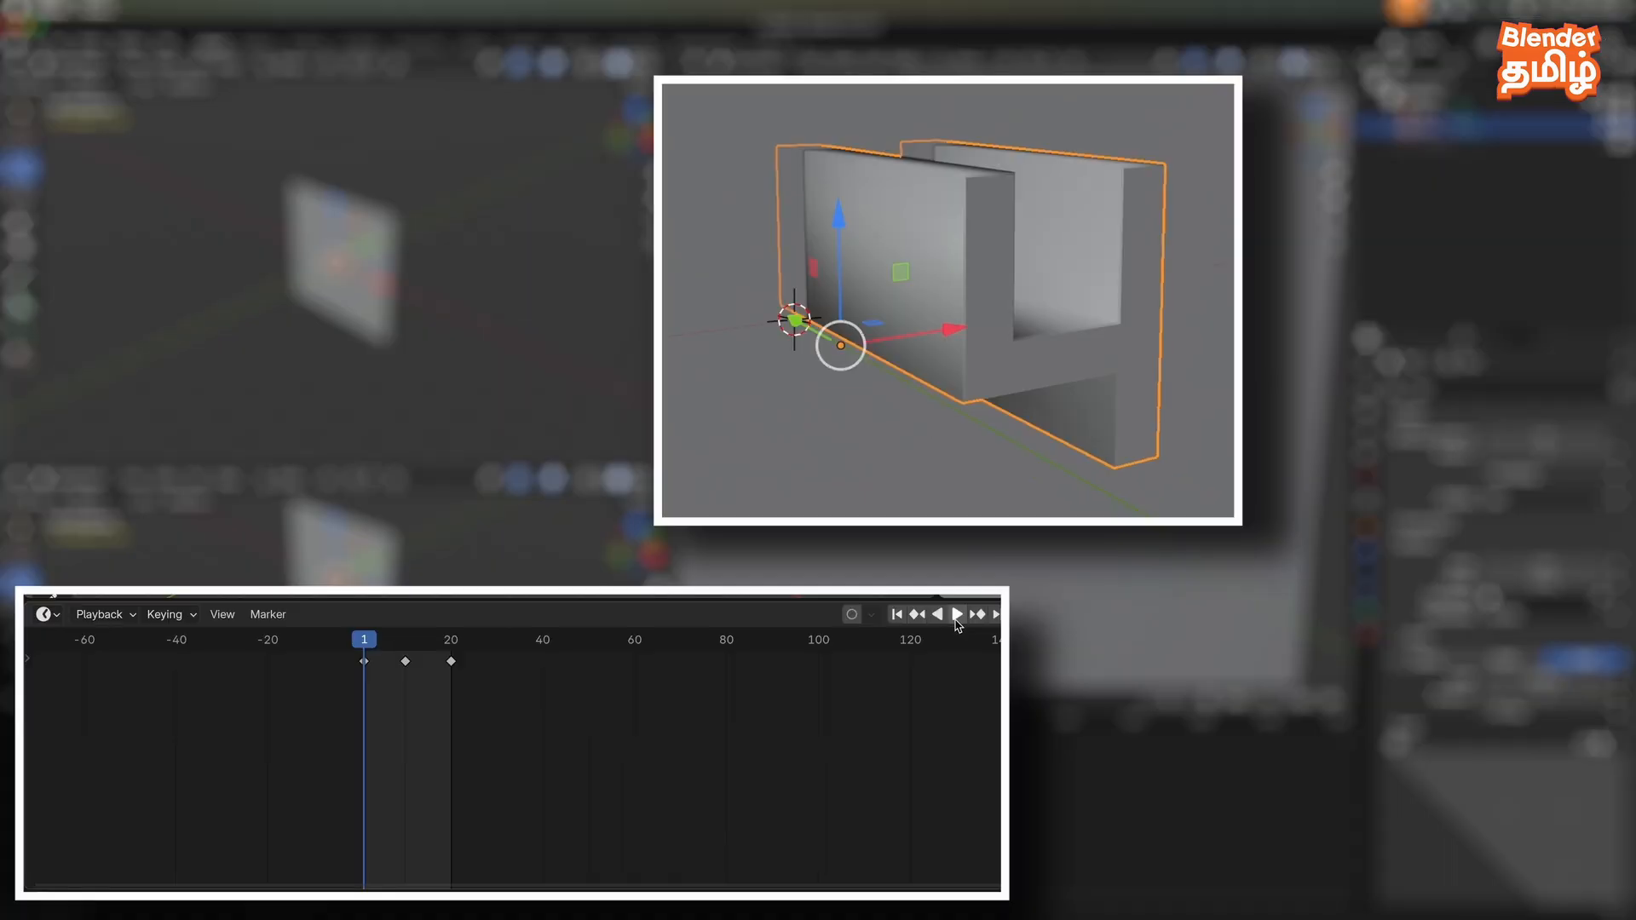
{"action": "left_click", "coordinate": [692, 701]}
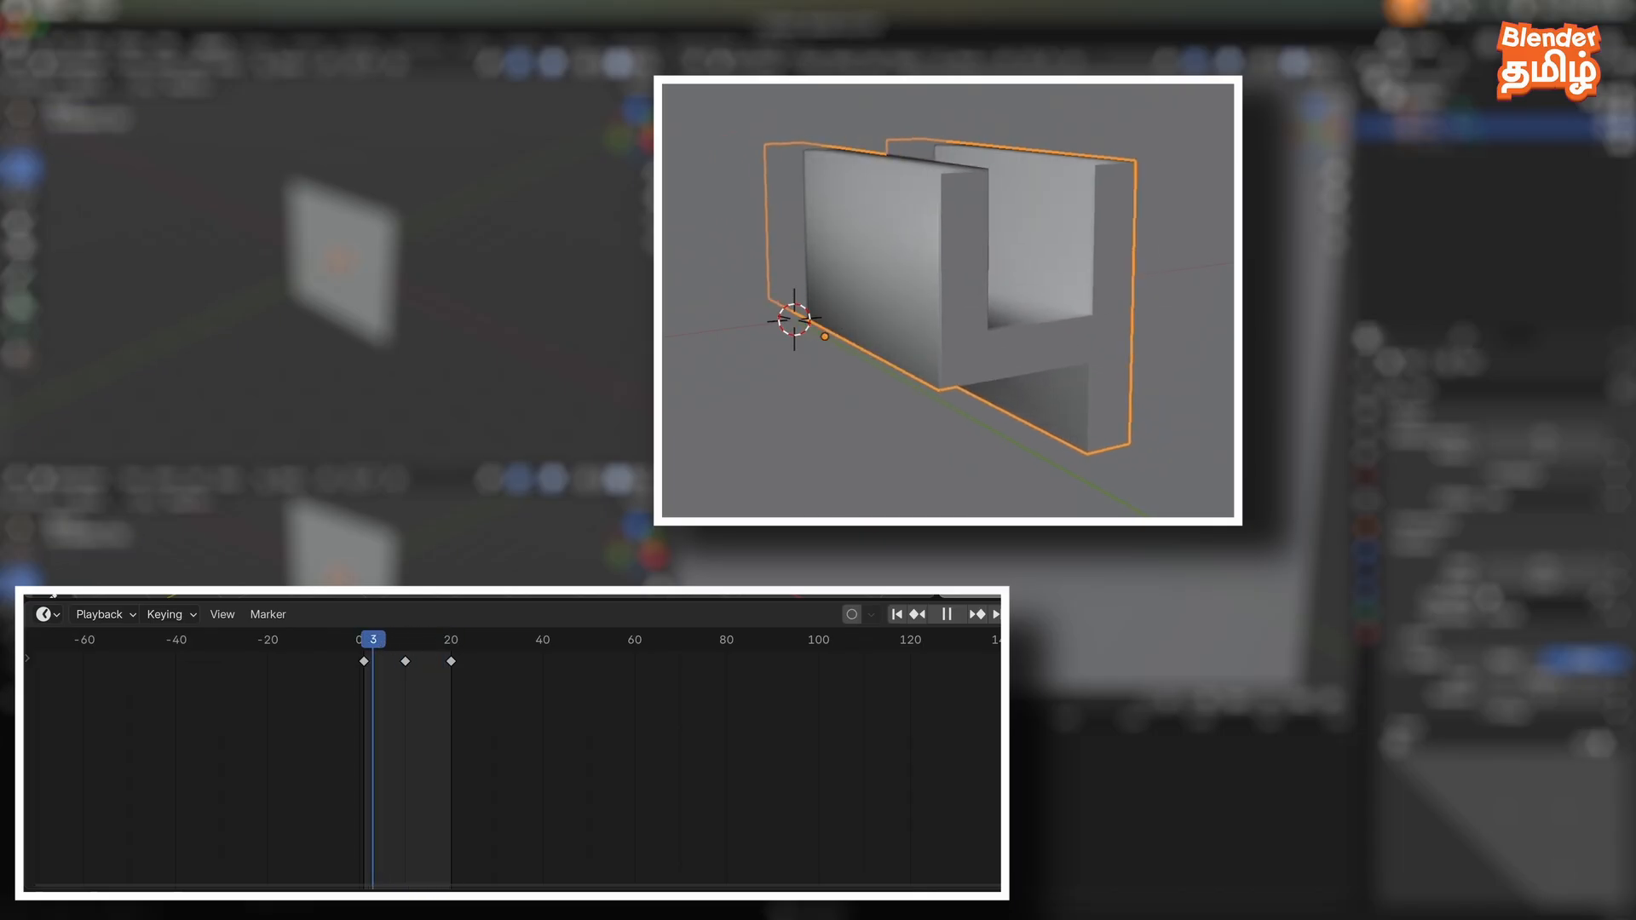
{"action": "key", "text": "space"}
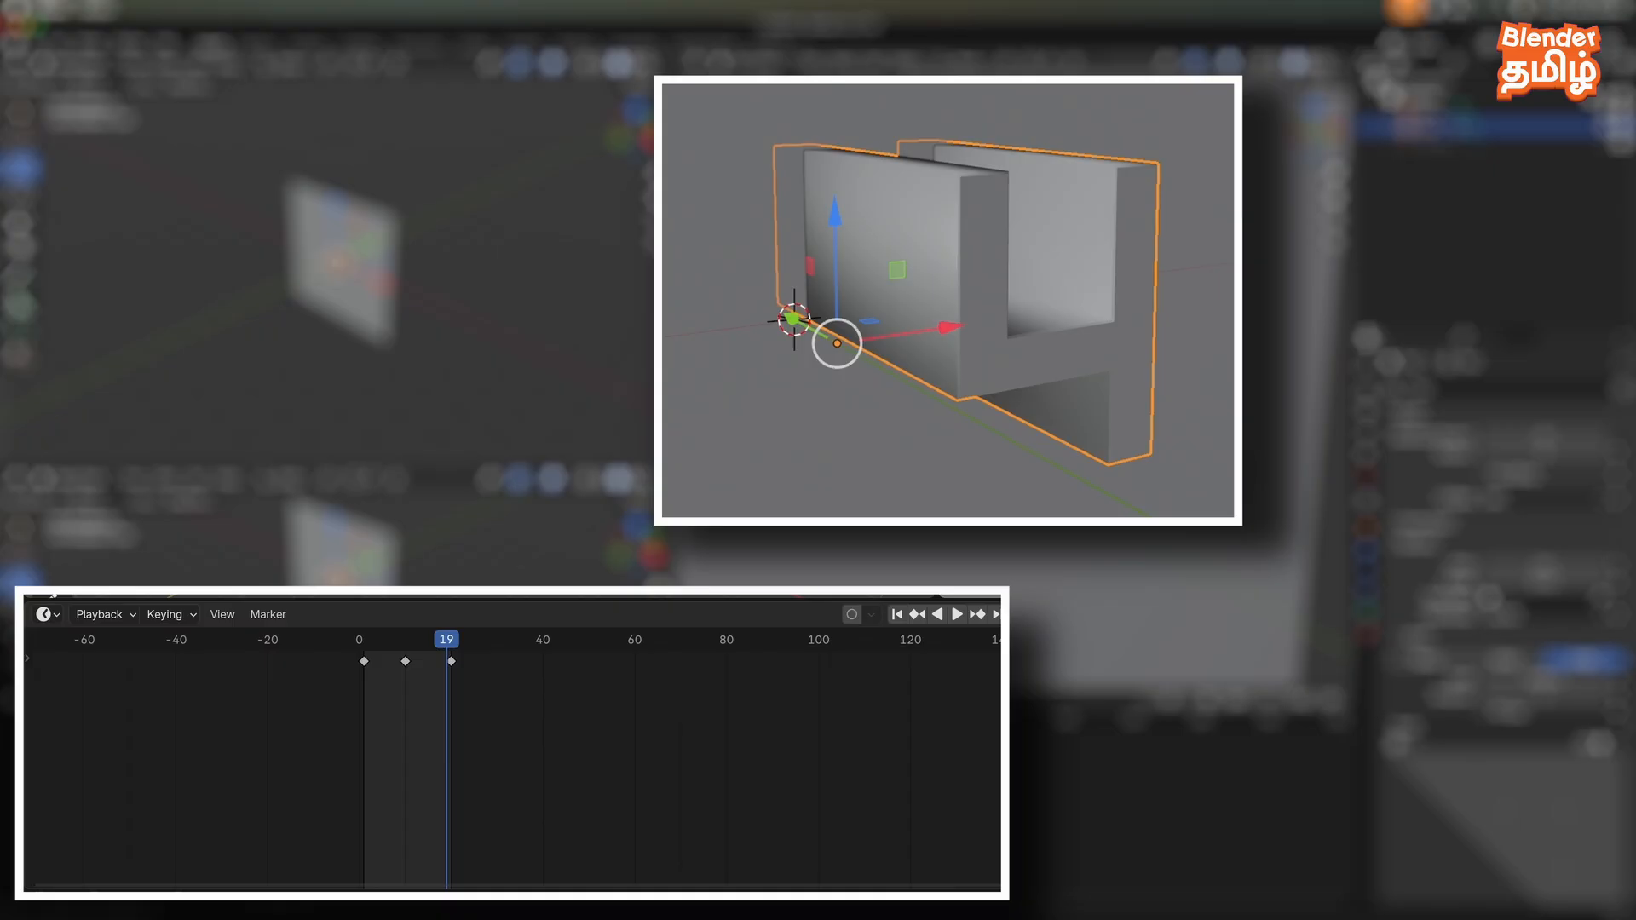
- Extend the end frame to 100, scrub past frame 20 to look for the loop point, and set the end frame to 39
{"action": "left_click", "coordinate": [1318, 701]}
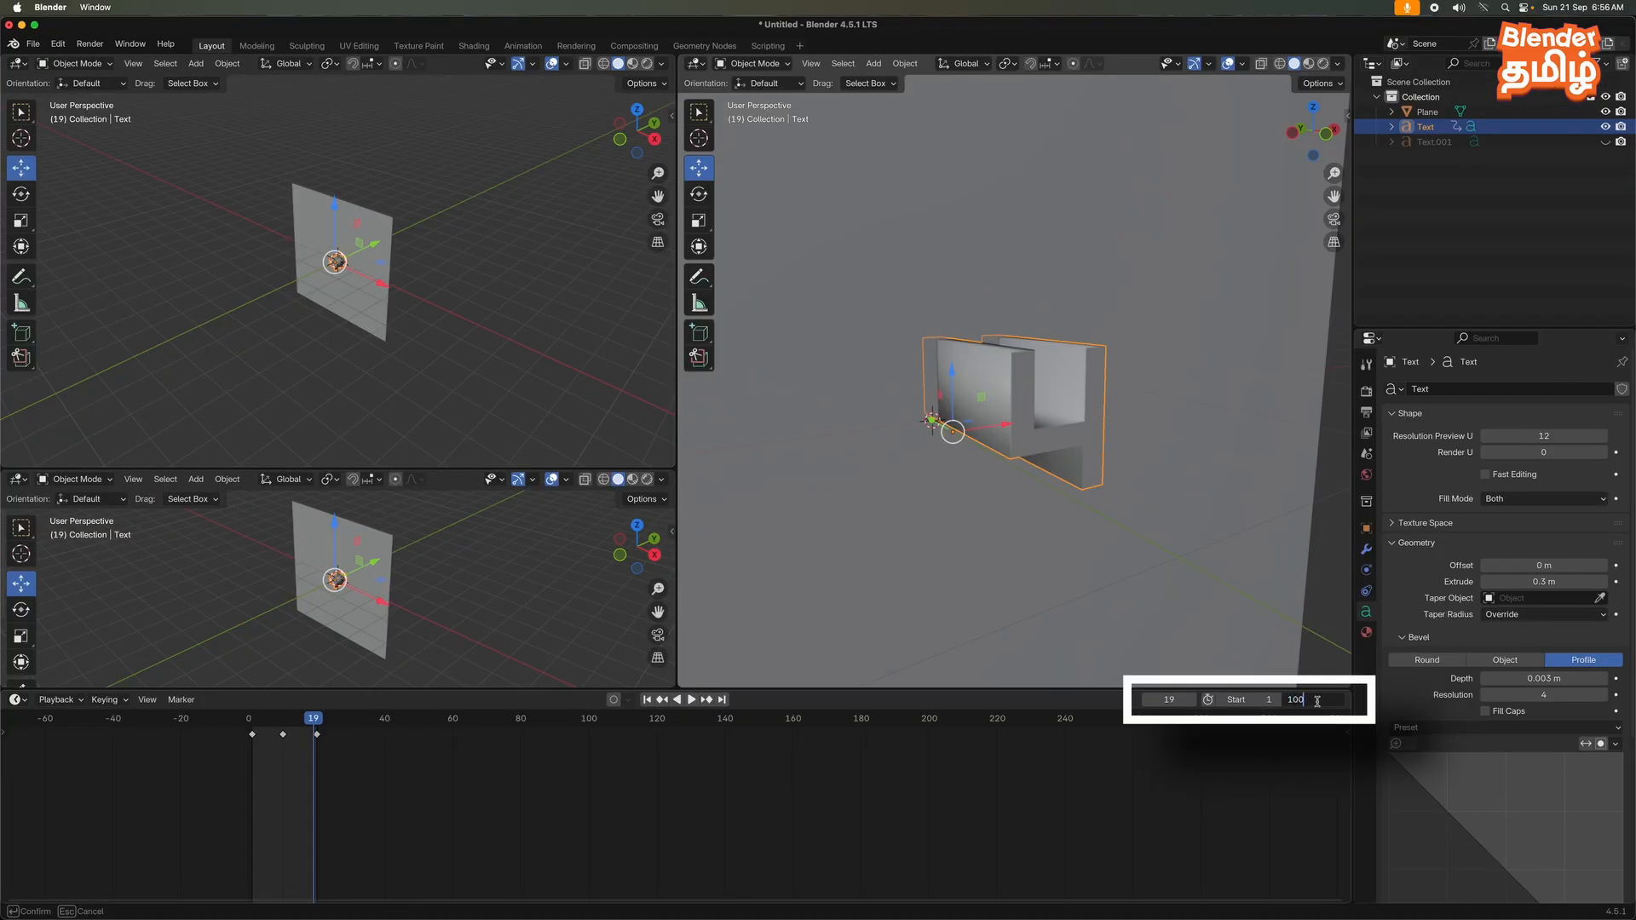
{"action": "key", "text": "Return"}
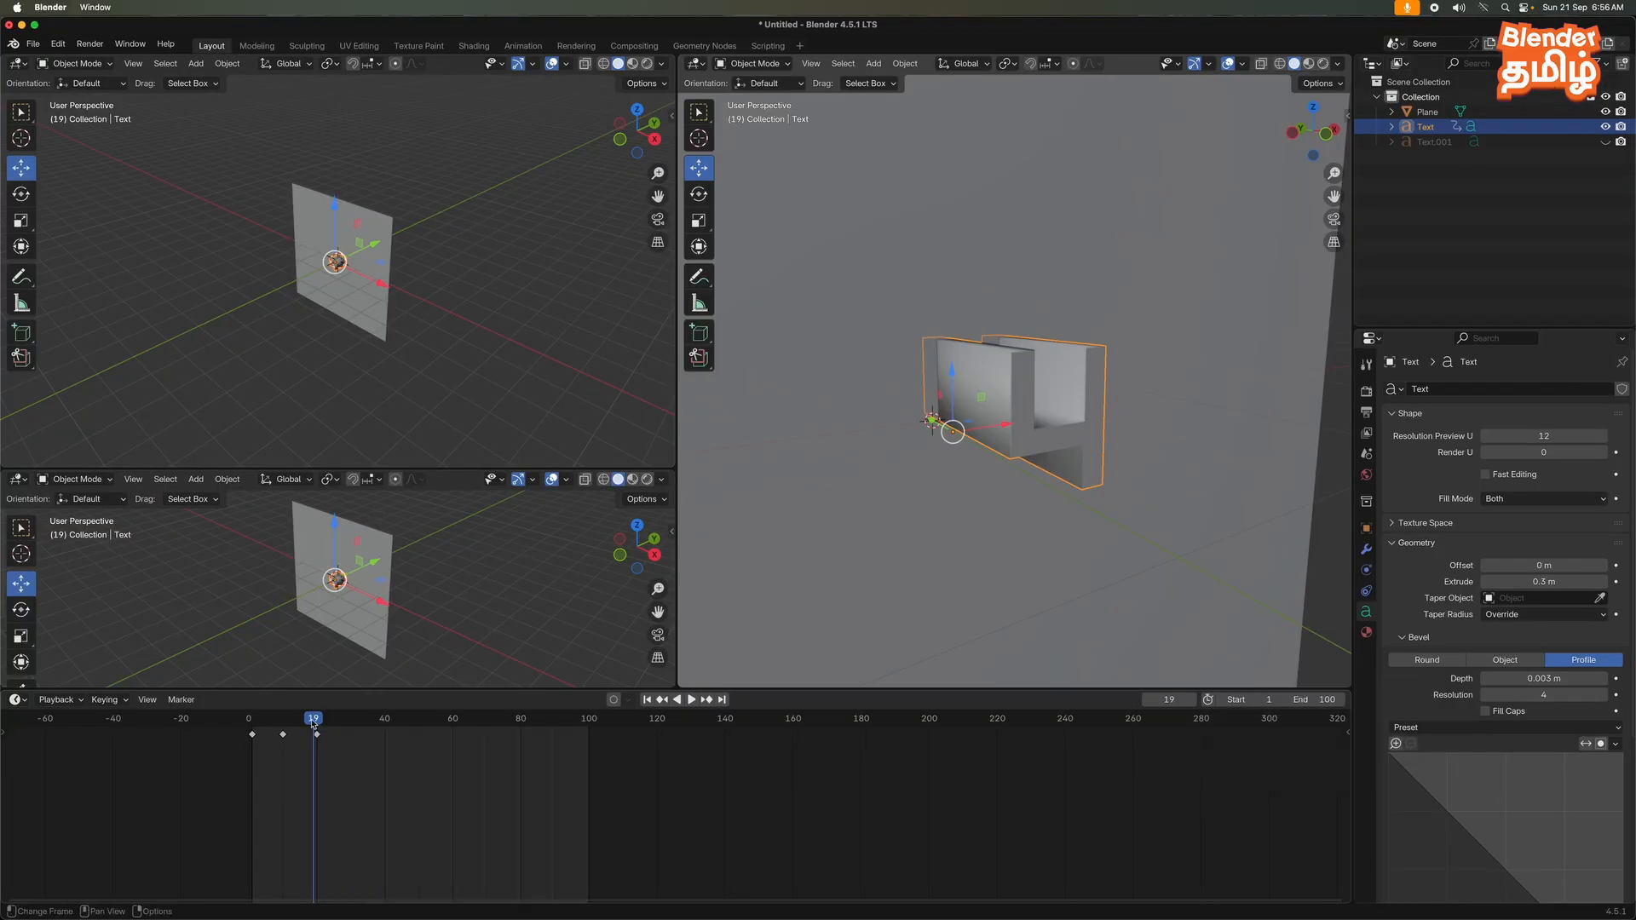
{"action": "left_click_drag", "start_coordinate": [316, 723], "coordinate": [371, 722]}
{"action": "left_click_drag", "start_coordinate": [526, 666], "coordinate": [539, 667]}
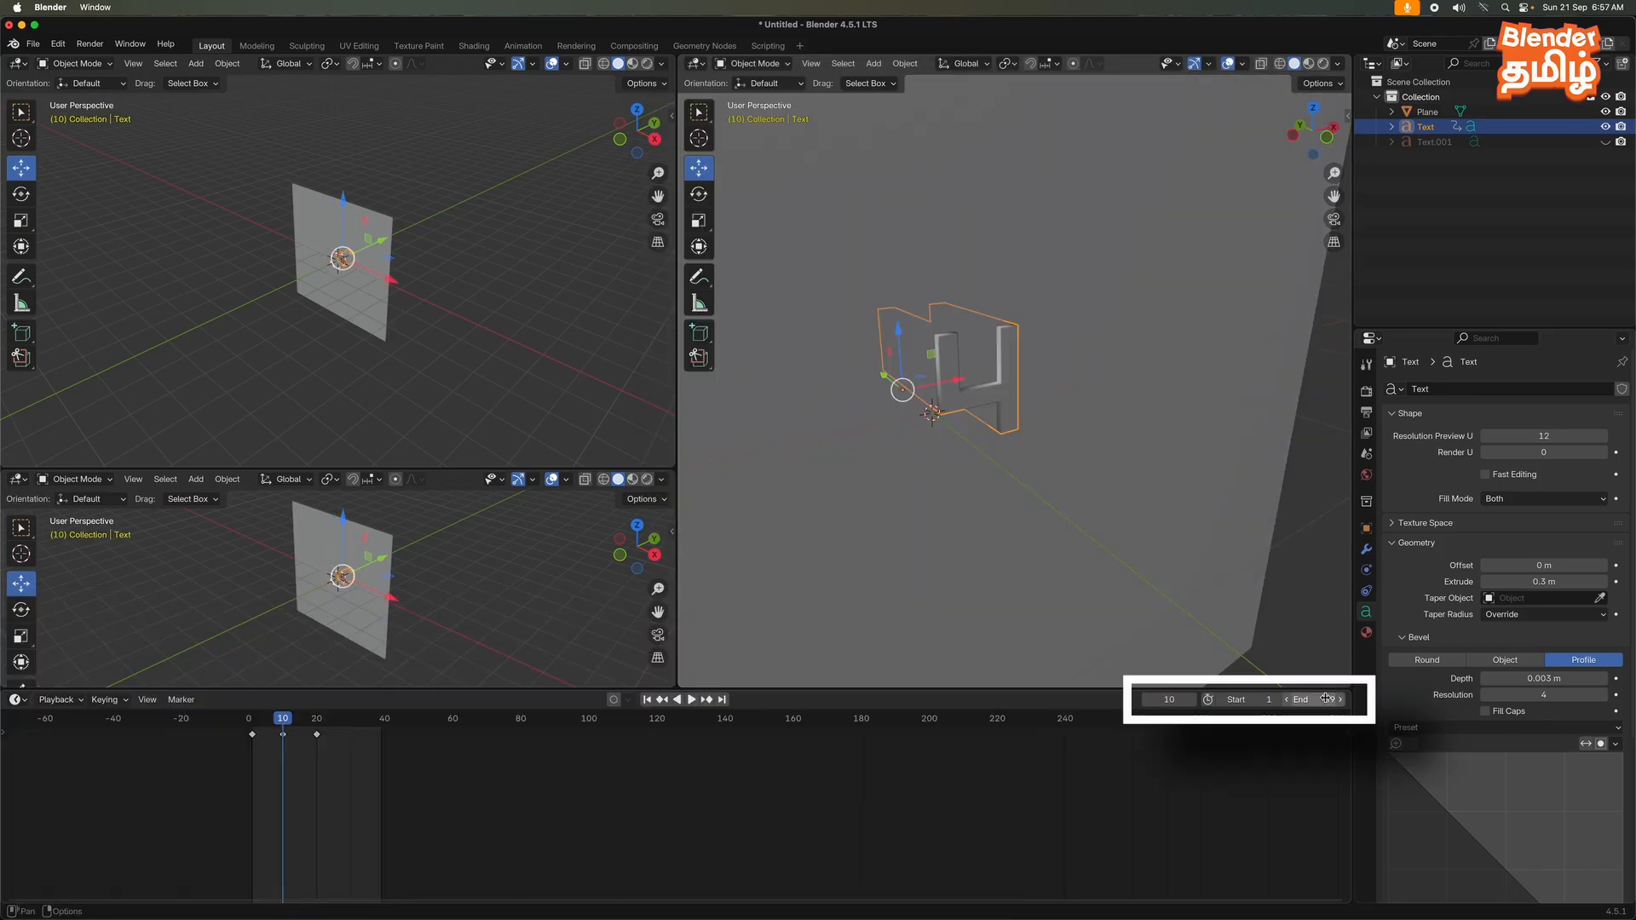
- Play the loop, viewing the letter from another angle, and deselect the letter
{"action": "key", "text": "space"}
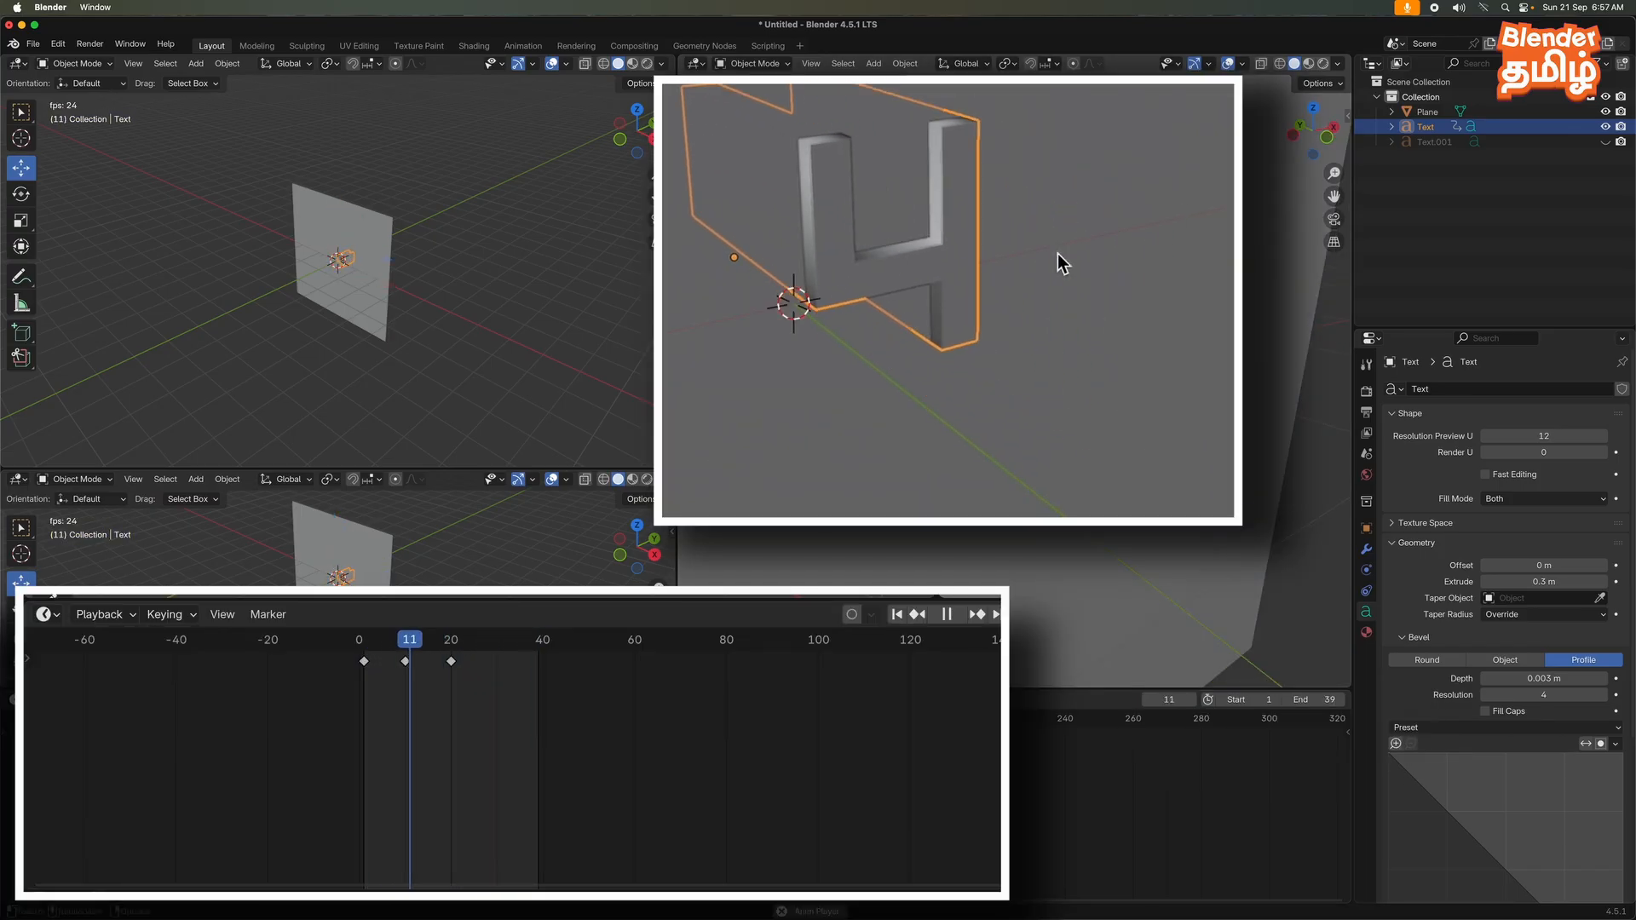
{"action": "middle_click_drag", "start_coordinate": [1057, 253], "coordinate": [1026, 246]}
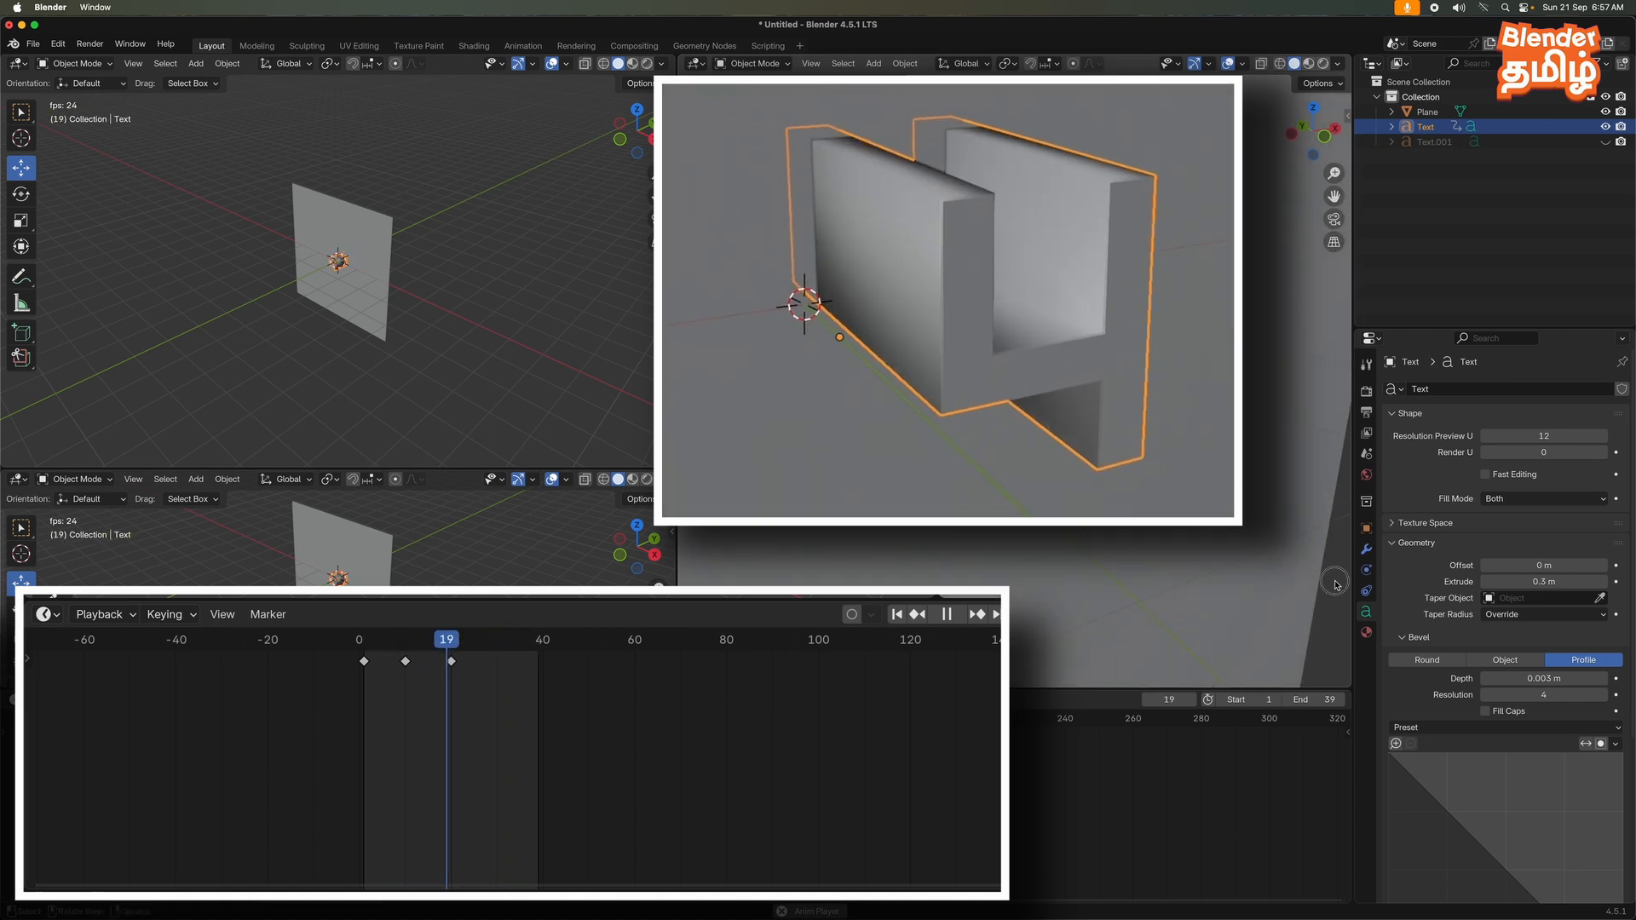
{"action": "key", "text": "alt+a"}
{"action": "key", "text": "space"}
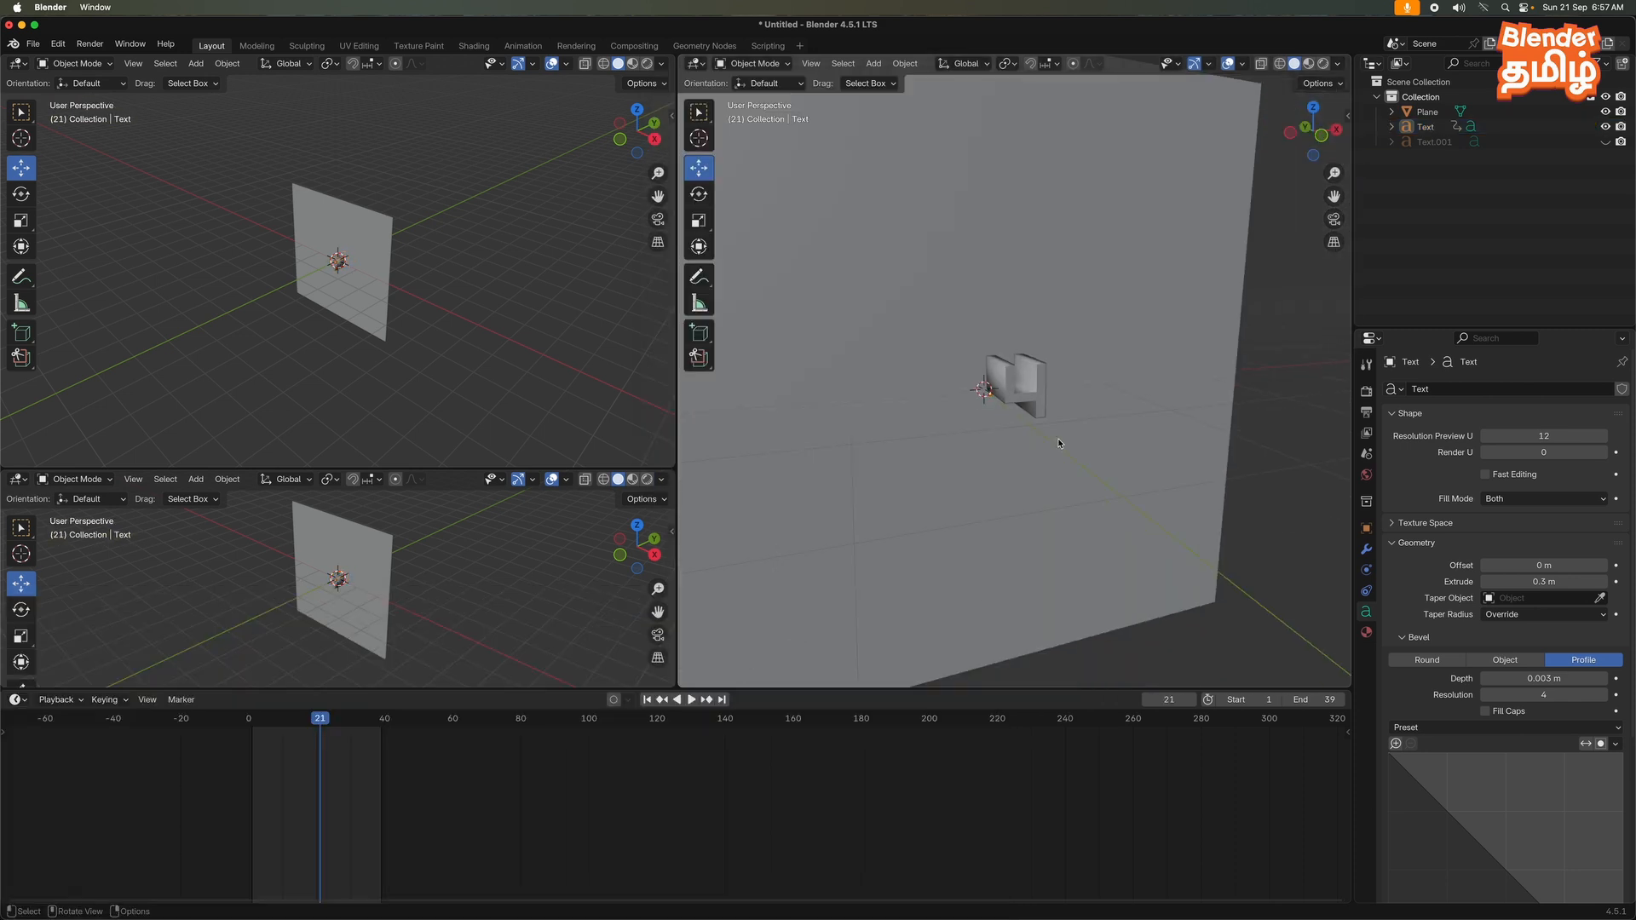
- Unhide the full reference text Text.001 and rotate it 90° about the X axis so it stands upright
{"action": "scroll", "coordinate": [1021, 423], "scroll_direction": "up", "scroll_amount": 3}
{"action": "middle_click_drag", "start_coordinate": [1021, 423], "coordinate": [1015, 432]}
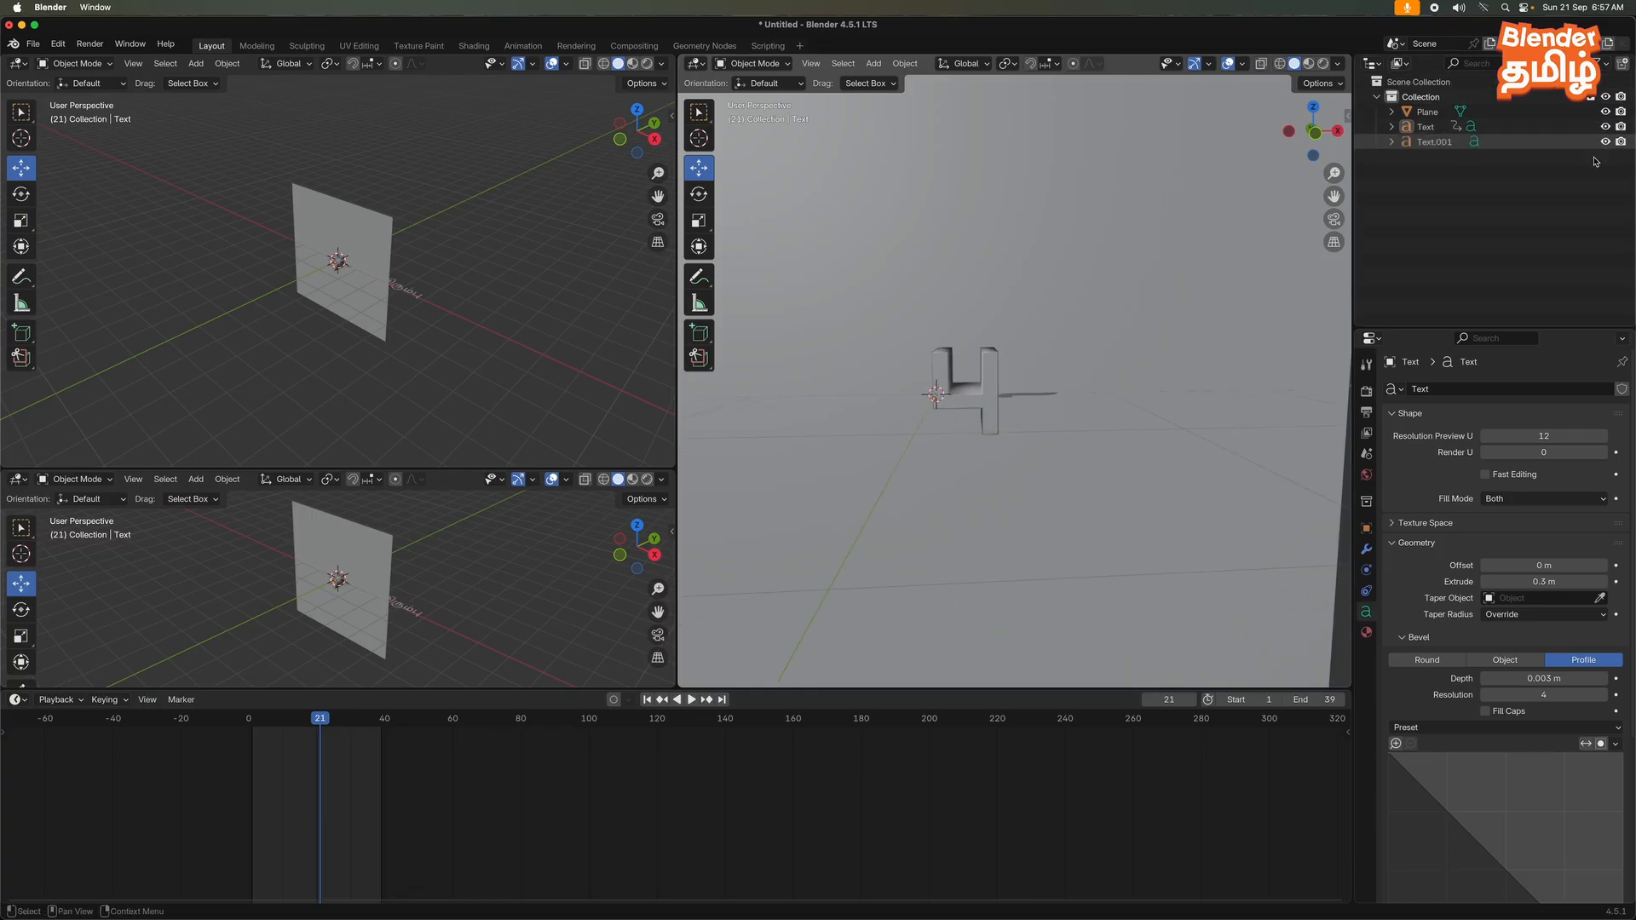
{"action": "scroll", "coordinate": [1147, 371], "scroll_direction": "down", "scroll_amount": 5}
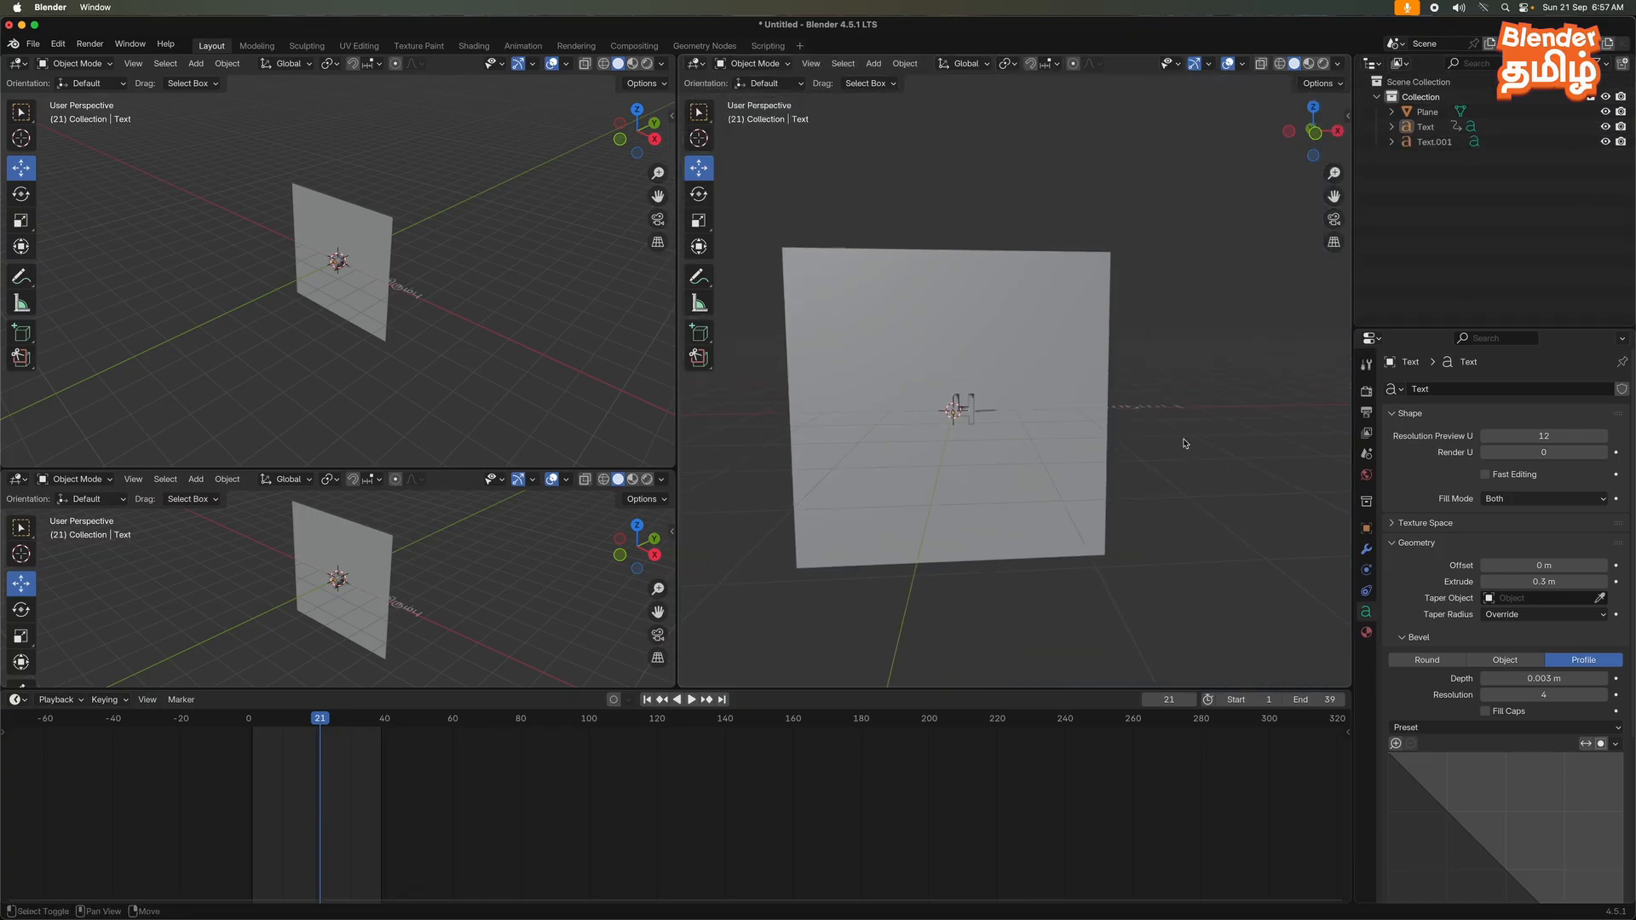
{"action": "left_click", "coordinate": [1140, 412]}
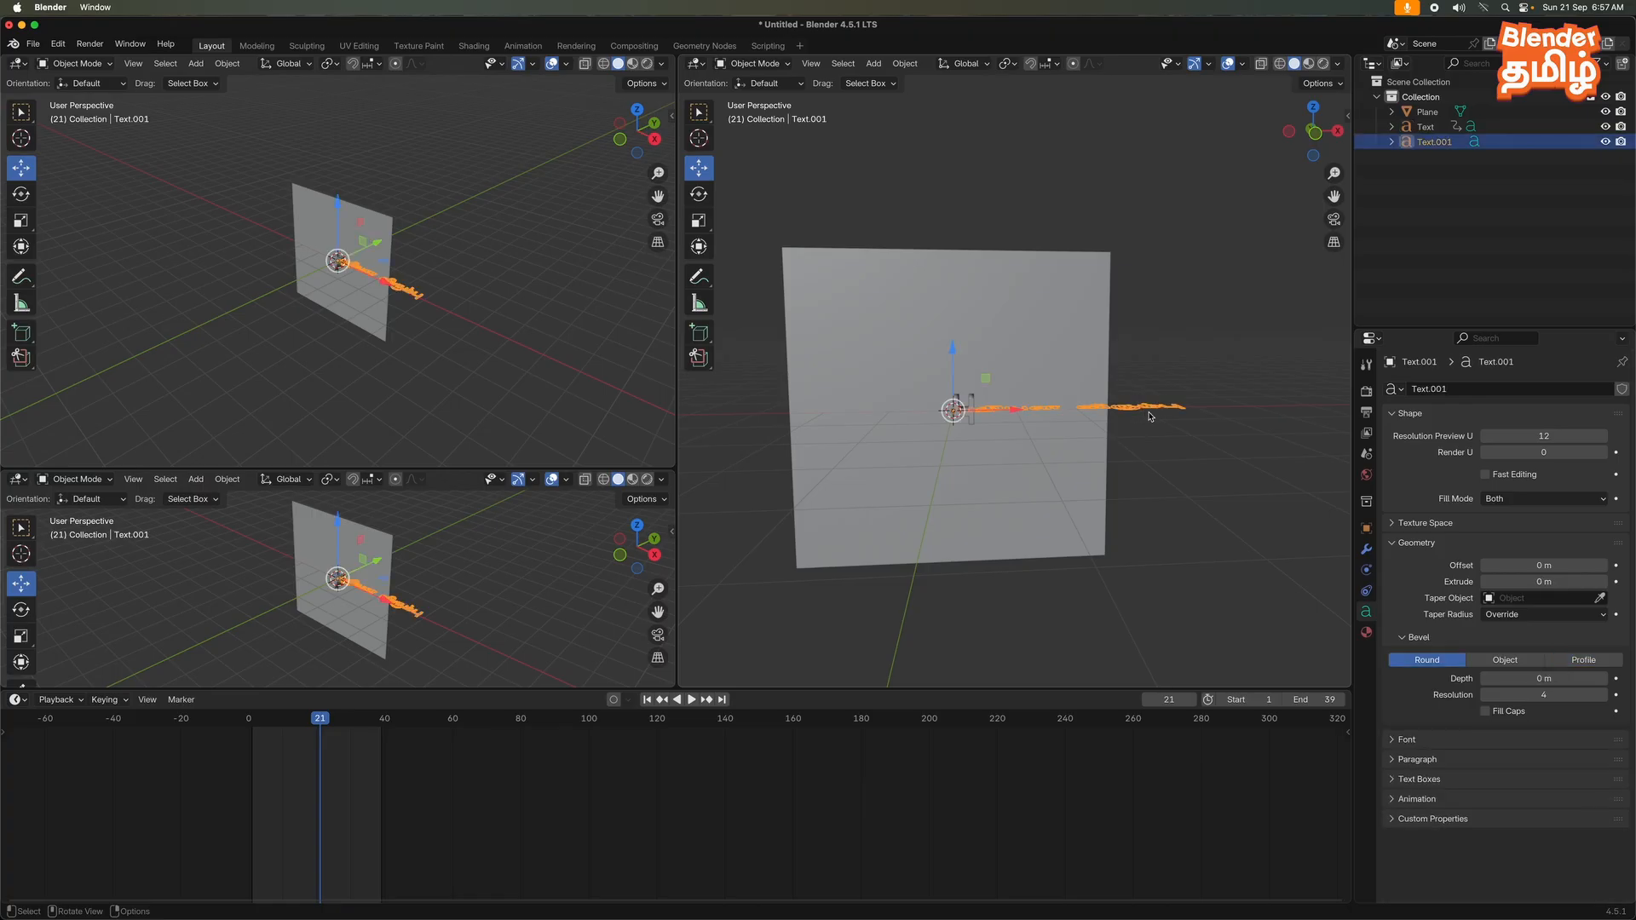
{"action": "key", "text": "r"}
{"action": "type", "text": "x"}
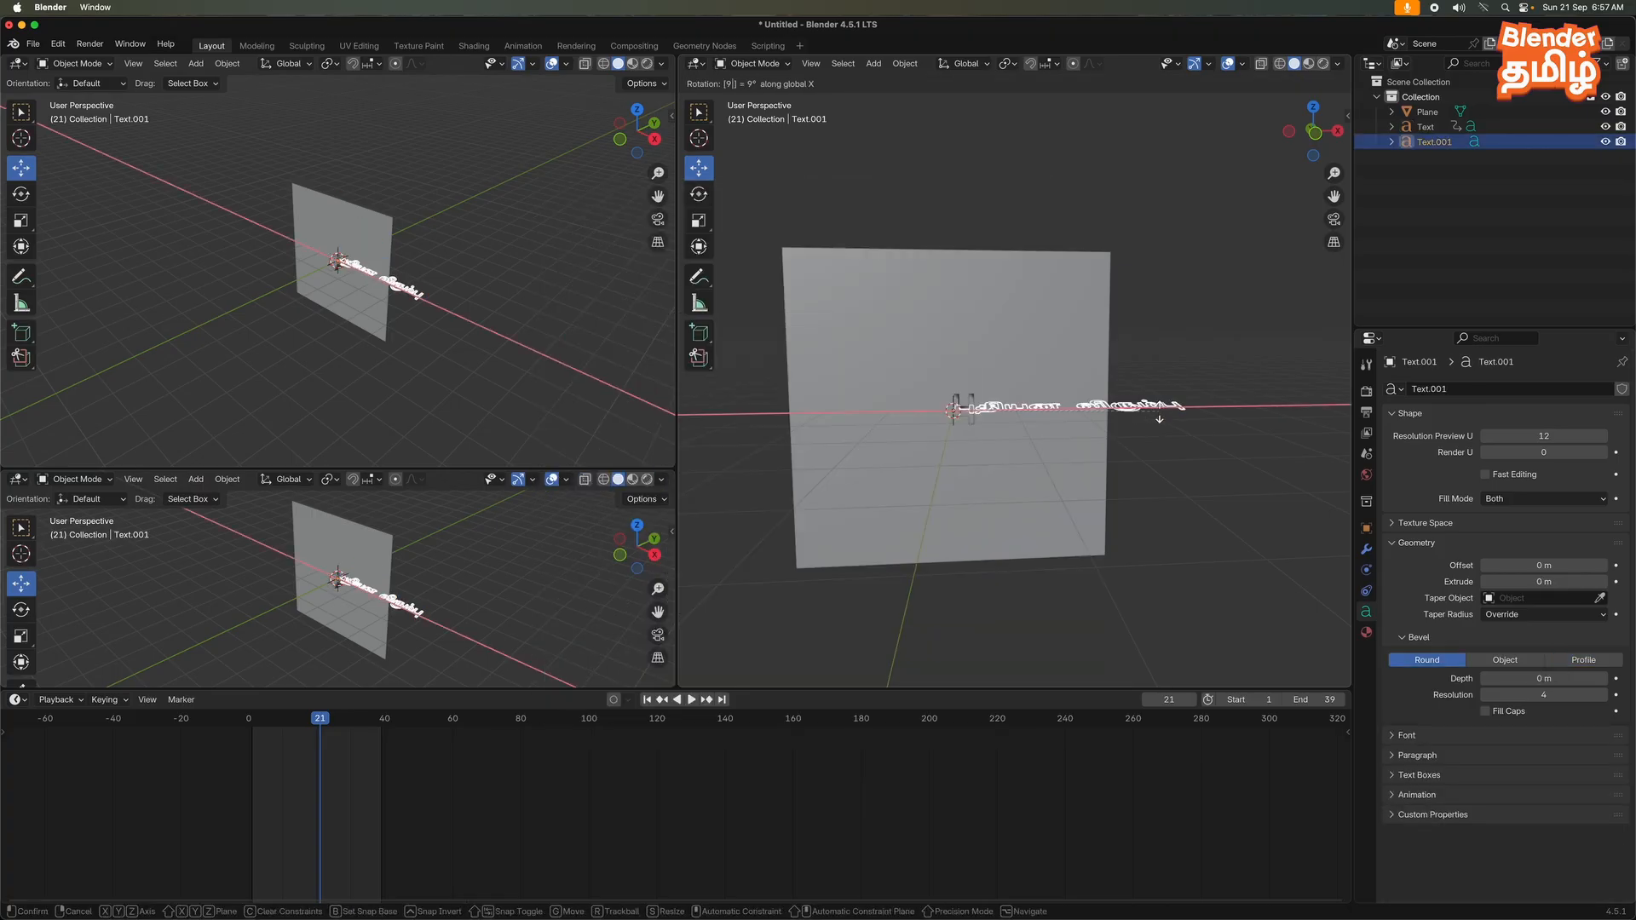
{"action": "type", "text": "90"}
{"action": "key", "text": "Return"}
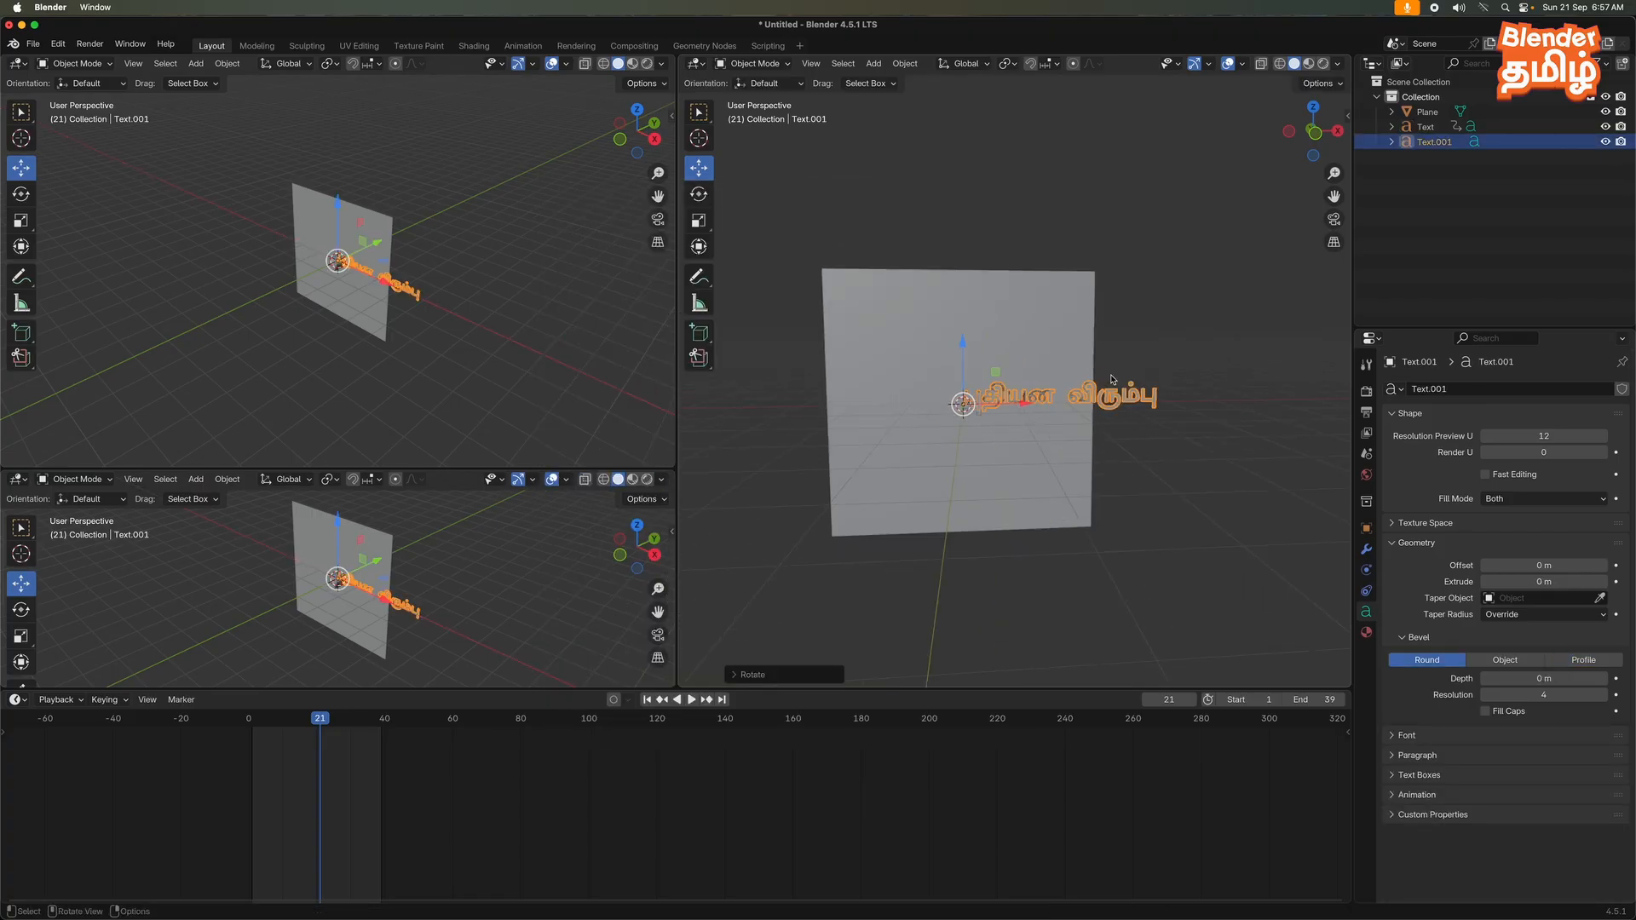
- Select the extruded first letter beside the reference text and rename its object PU
{"action": "scroll", "coordinate": [999, 478], "scroll_direction": "up", "scroll_amount": 6}
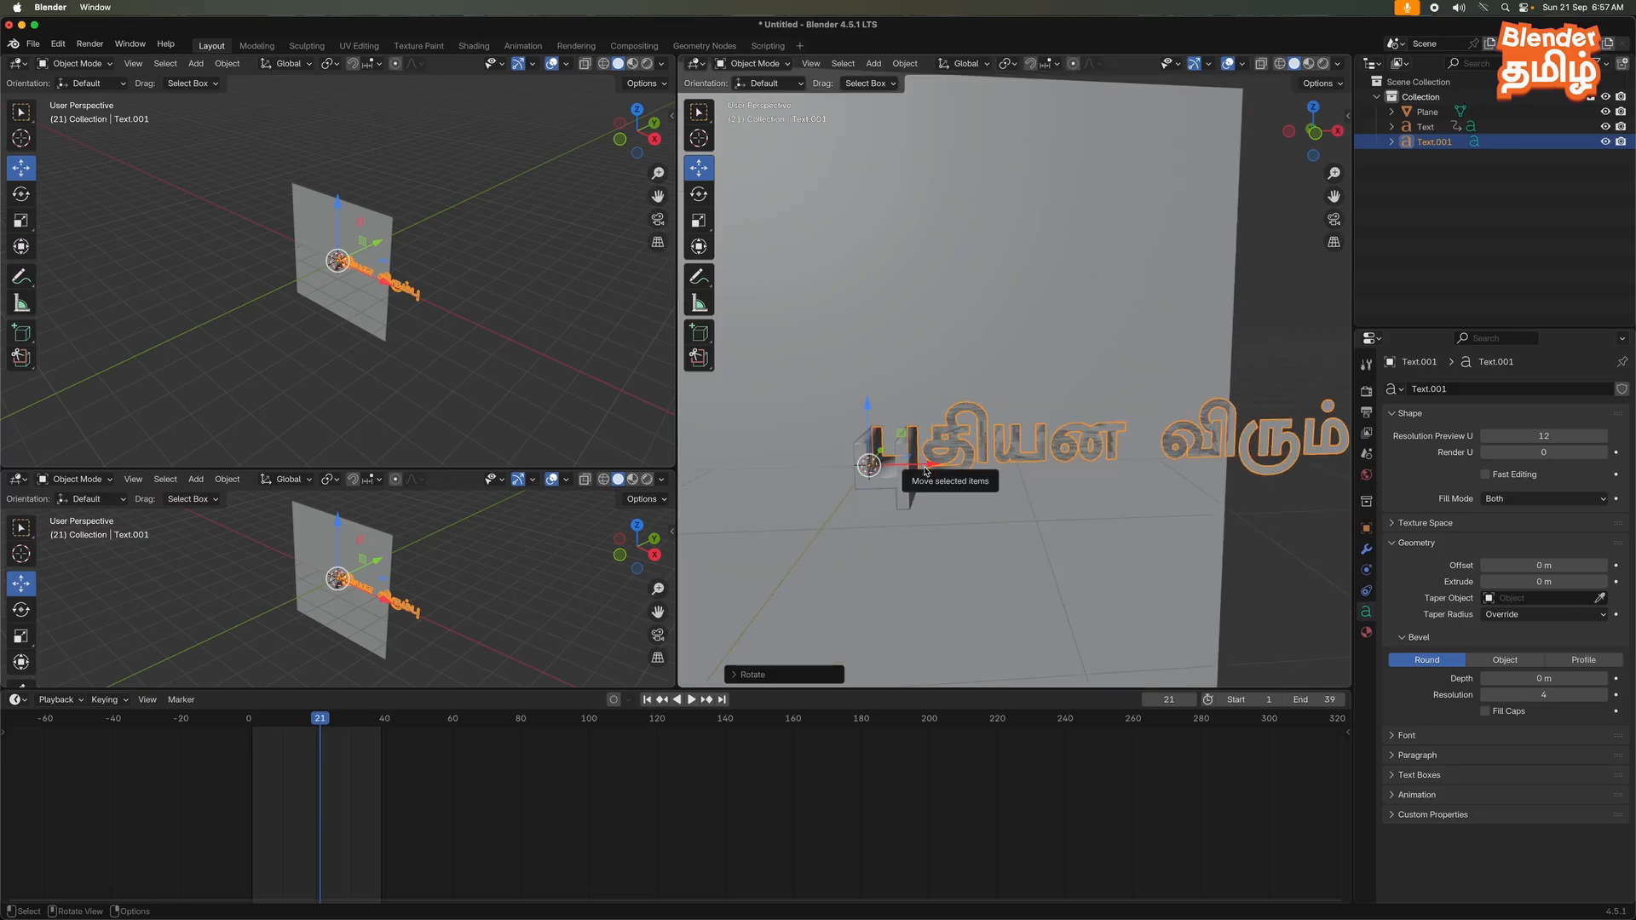
{"action": "key", "text": "KP_1"}
{"action": "left_click", "coordinate": [896, 486]}
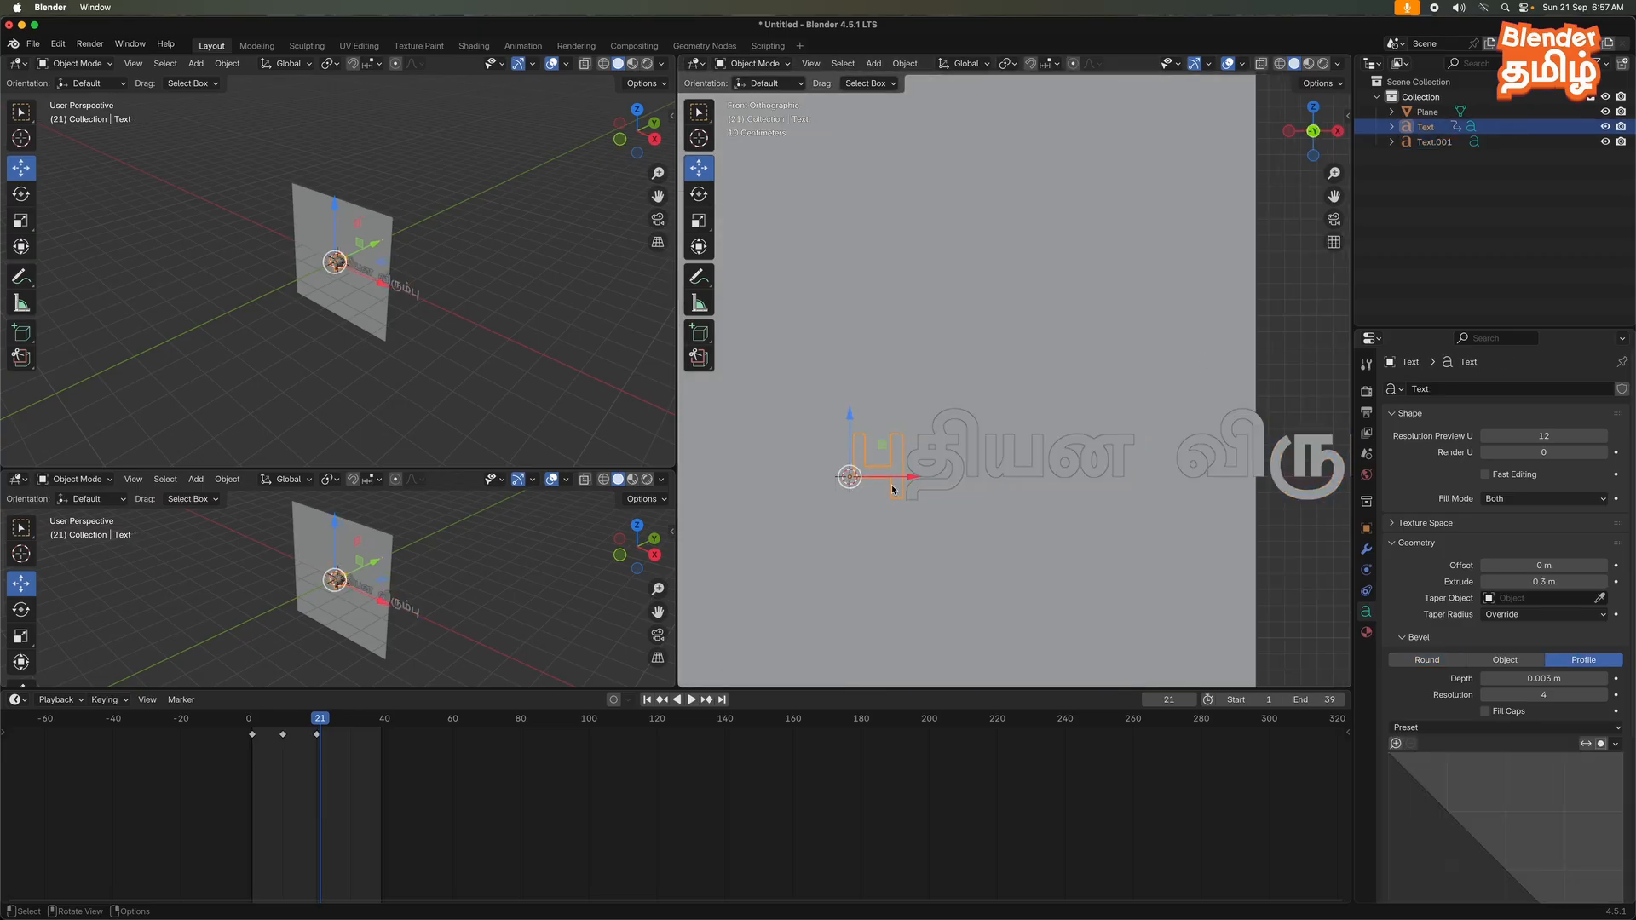
{"action": "middle_click_drag", "start_coordinate": [886, 489], "coordinate": [959, 512]}
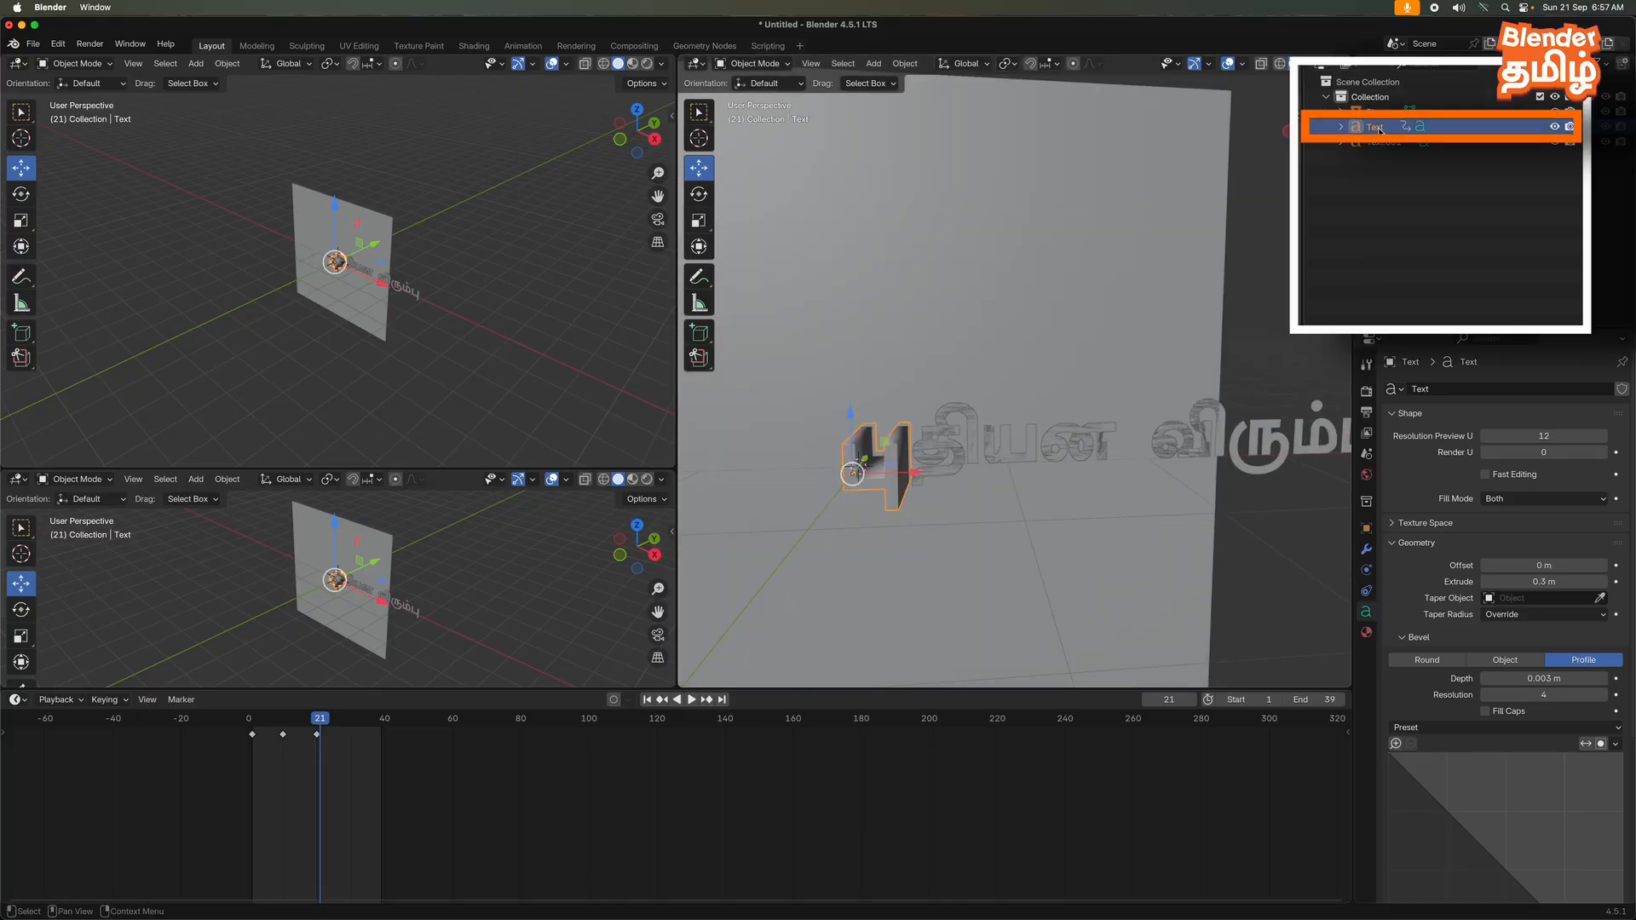
{"action": "double_click", "coordinate": [1377, 127]}
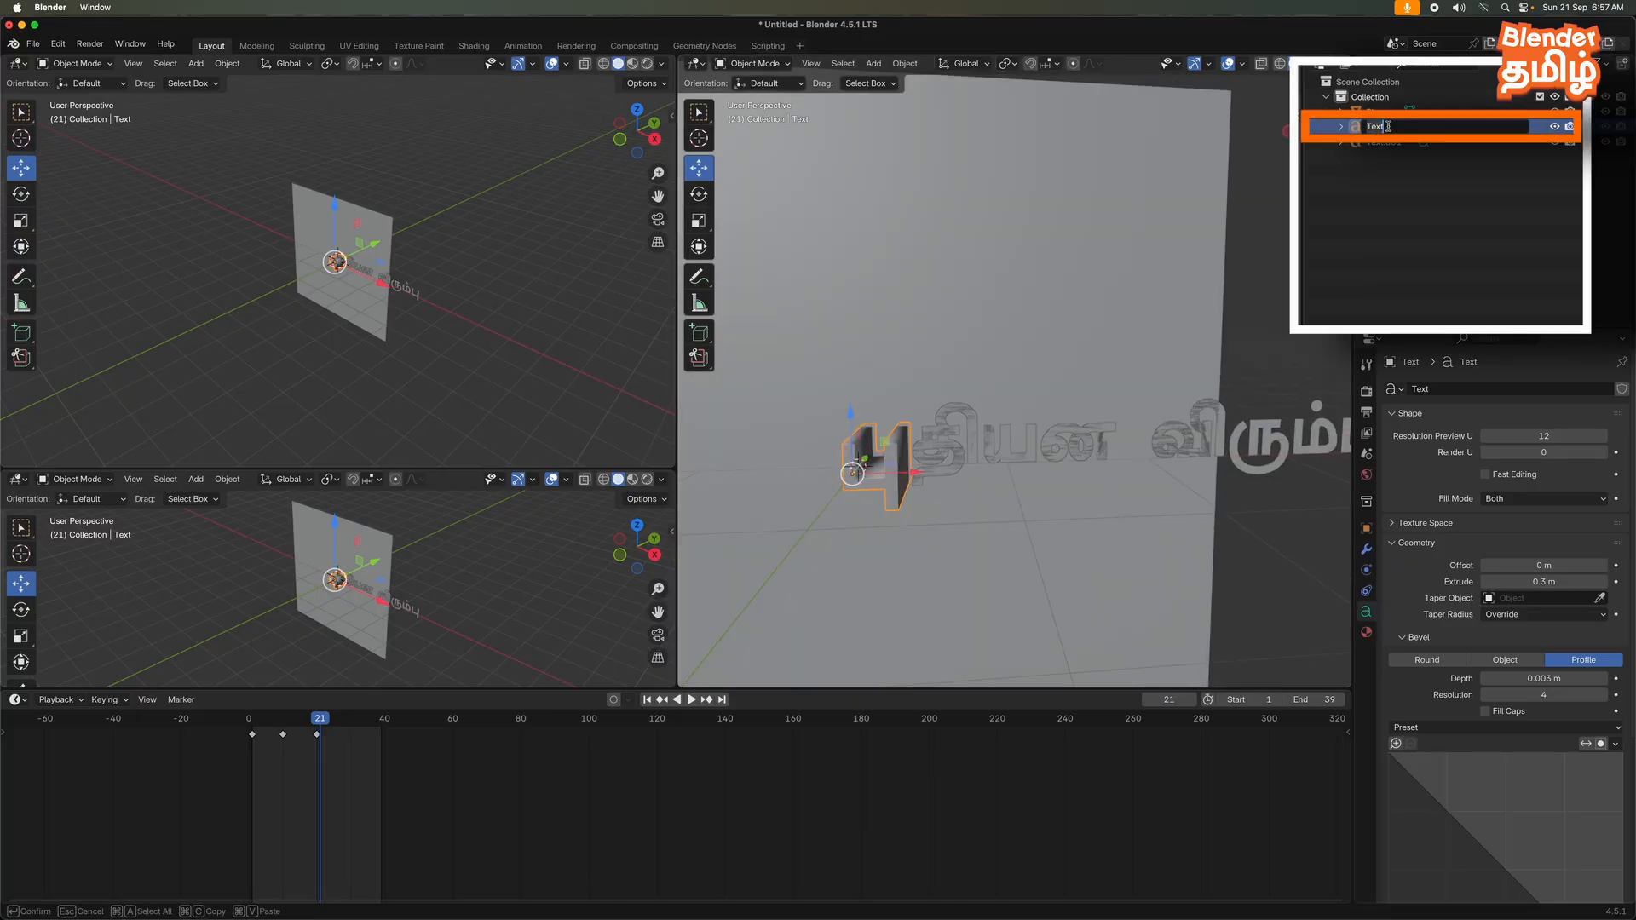
{"action": "key", "text": "Return"}
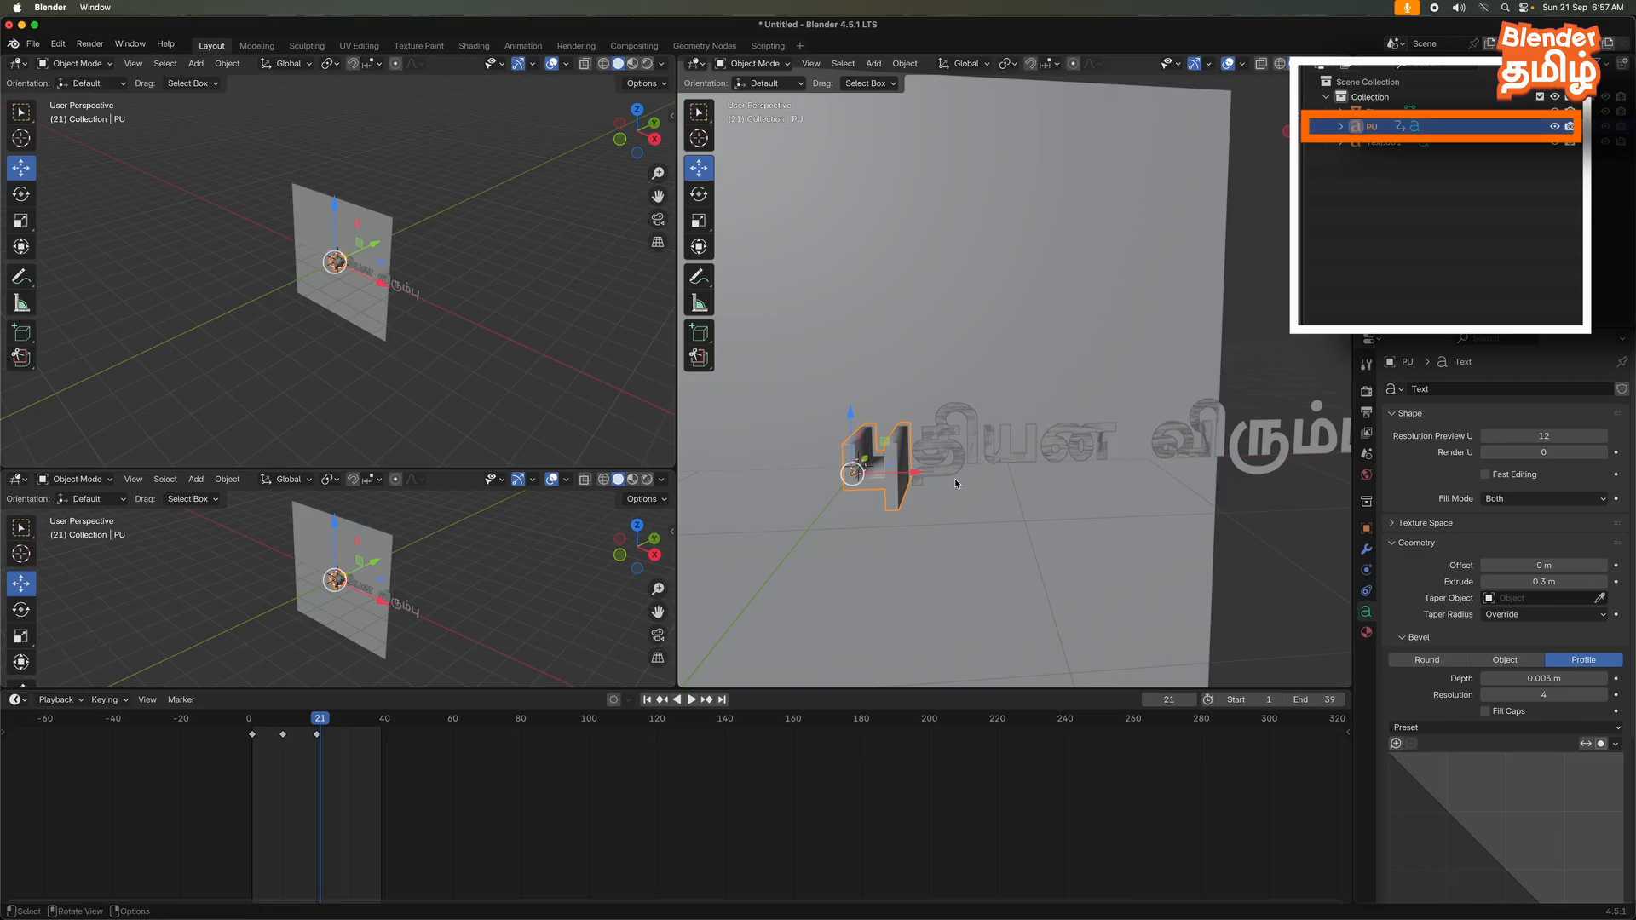
- Duplicate the PU letter, move the copy along X to the second letter's place, and rename it THI
{"action": "key", "text": "shift+d"}
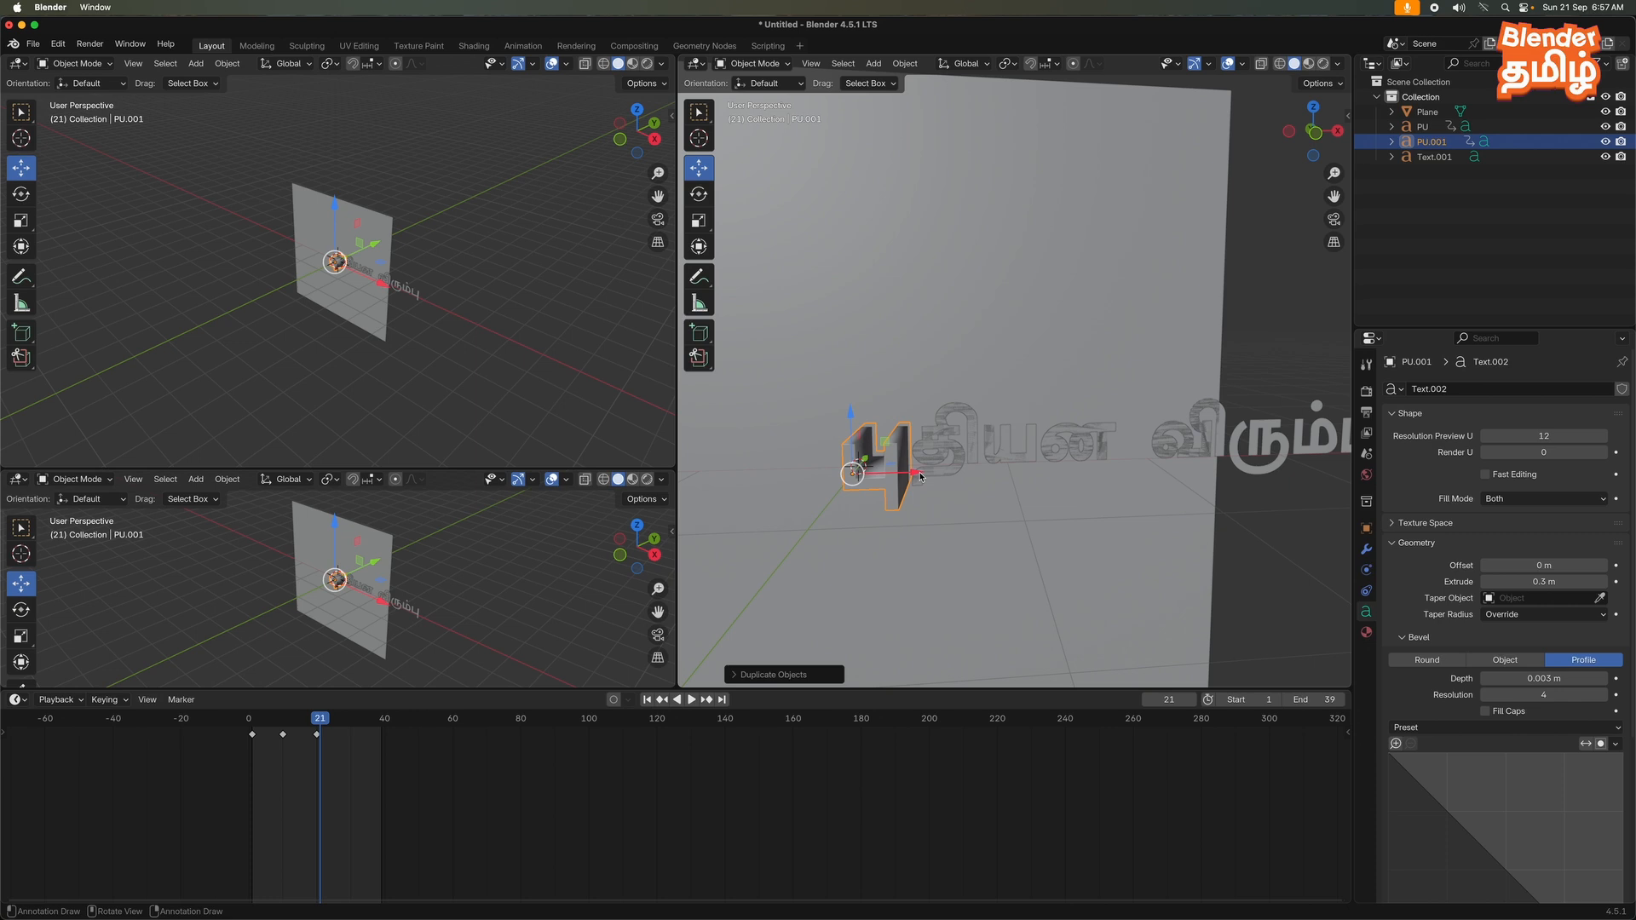
{"action": "left_click_drag", "start_coordinate": [919, 476], "coordinate": [982, 475]}
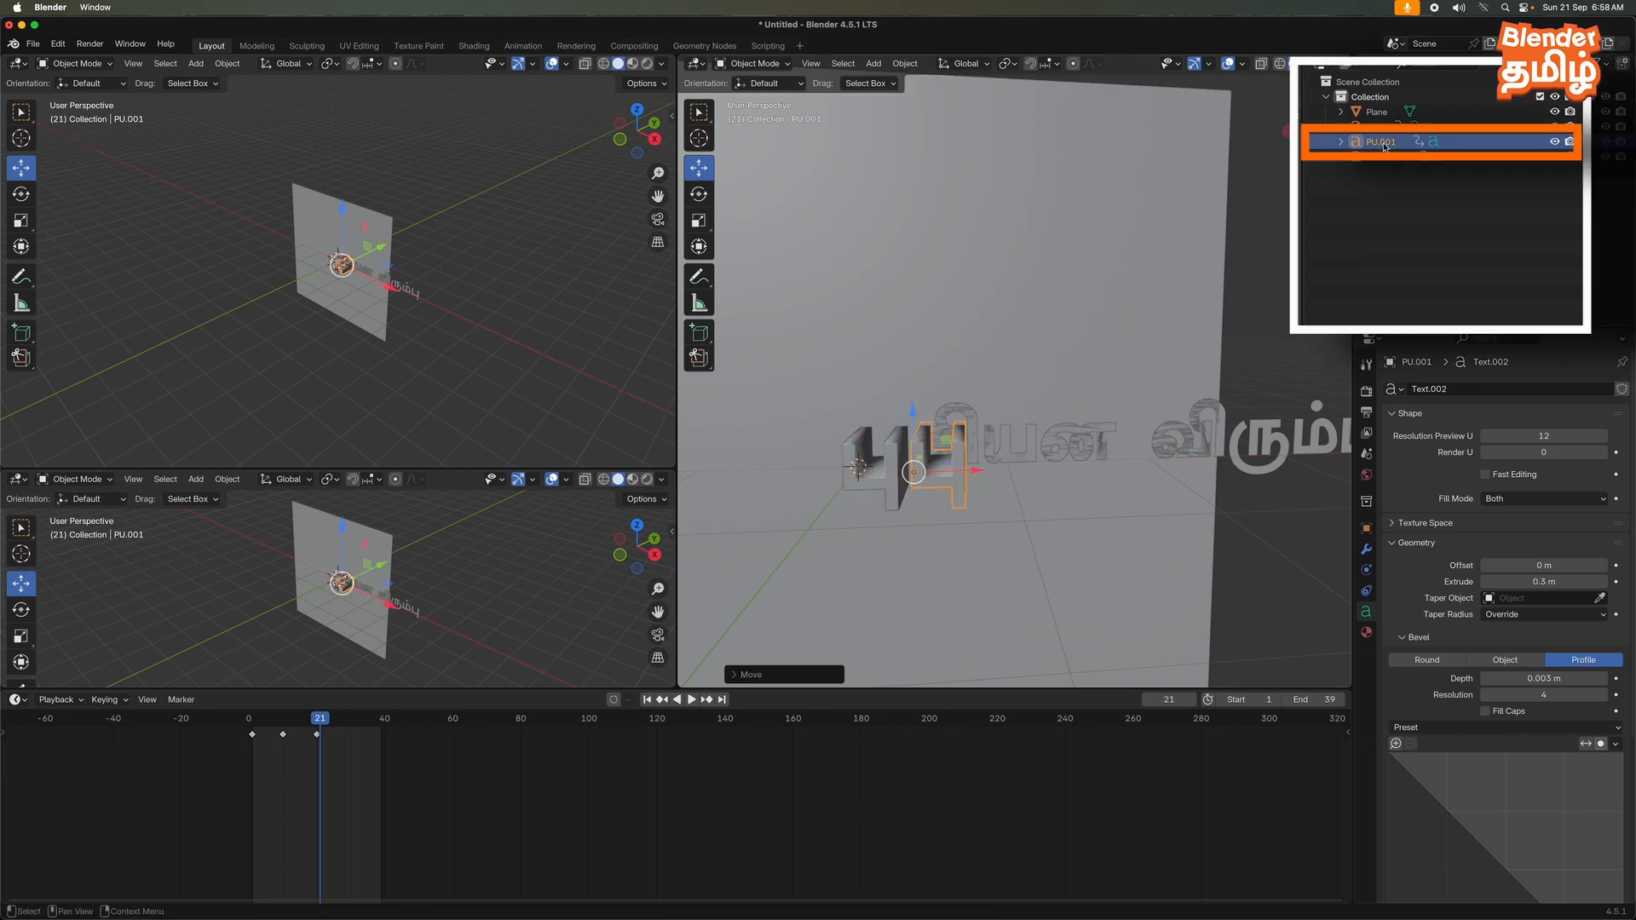
{"action": "double_click", "coordinate": [1382, 143]}
{"action": "type", "text": "THI"}
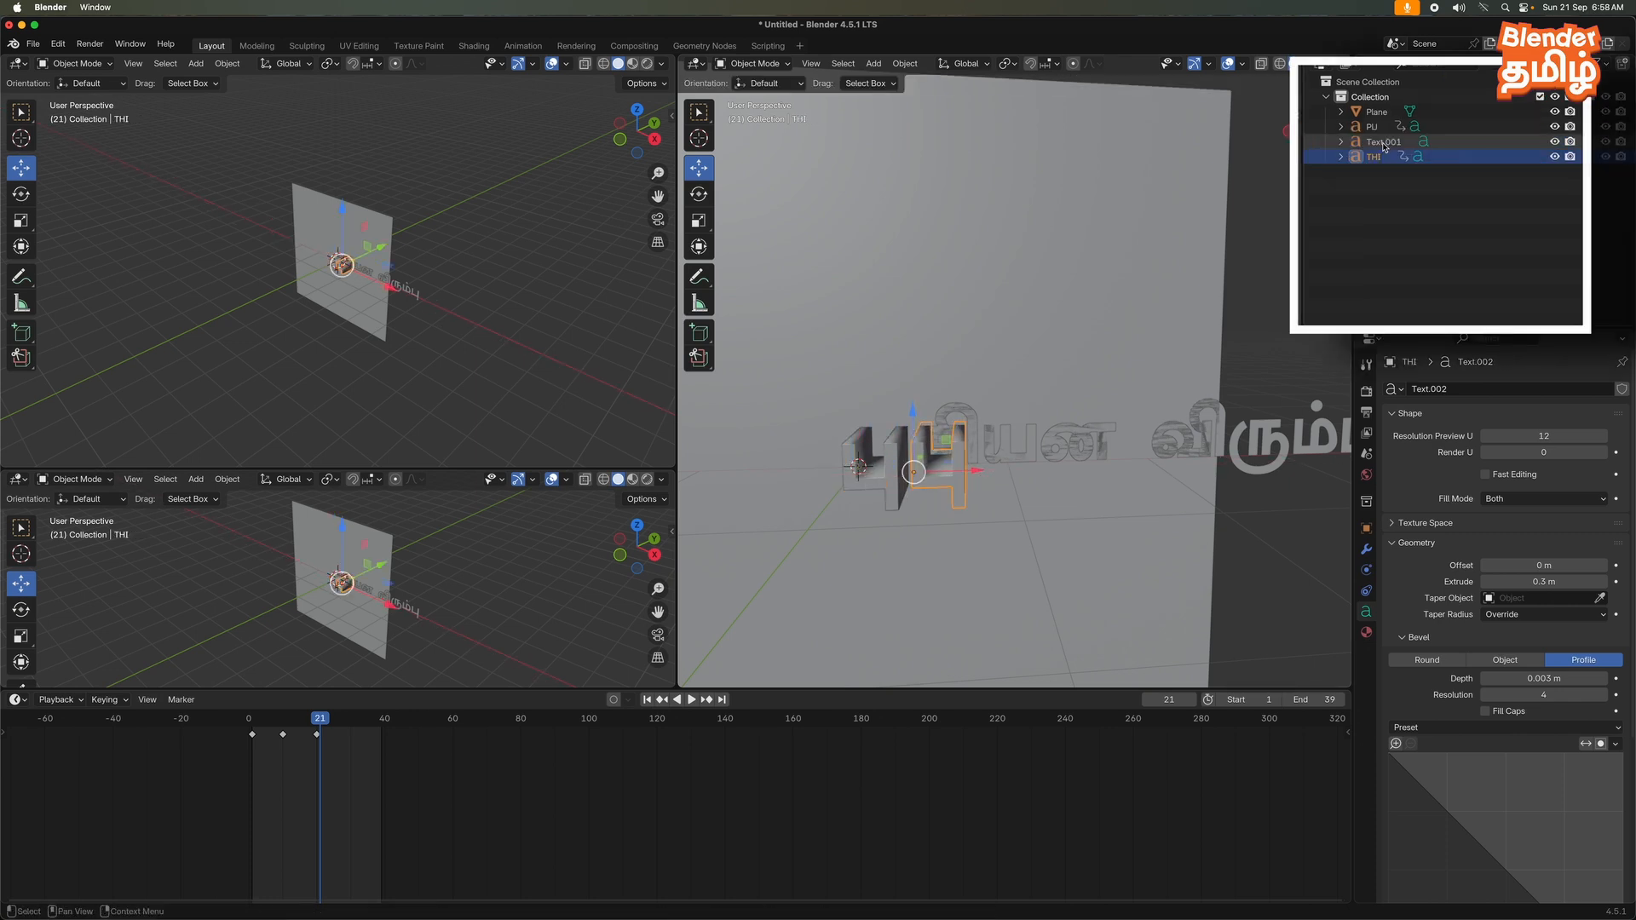
{"action": "key", "text": "Return"}
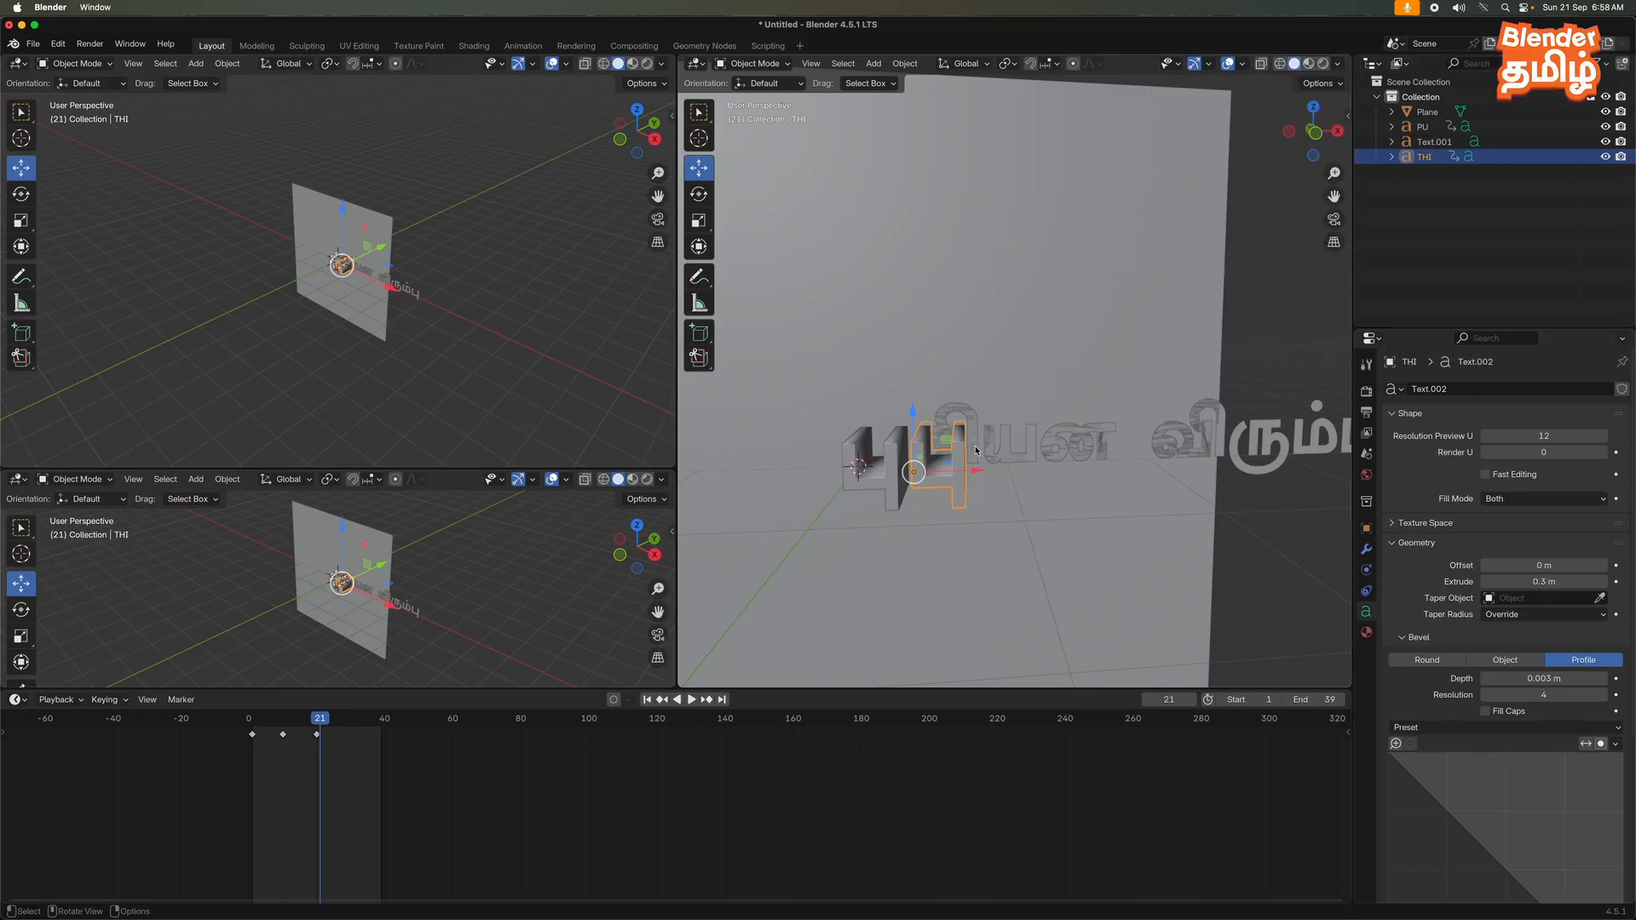
- Switch to the Tamil font converter page in Chrome, copy தி, and return to Blender to paste it as the THI object's text
{"action": "key", "text": "super+Tab"}
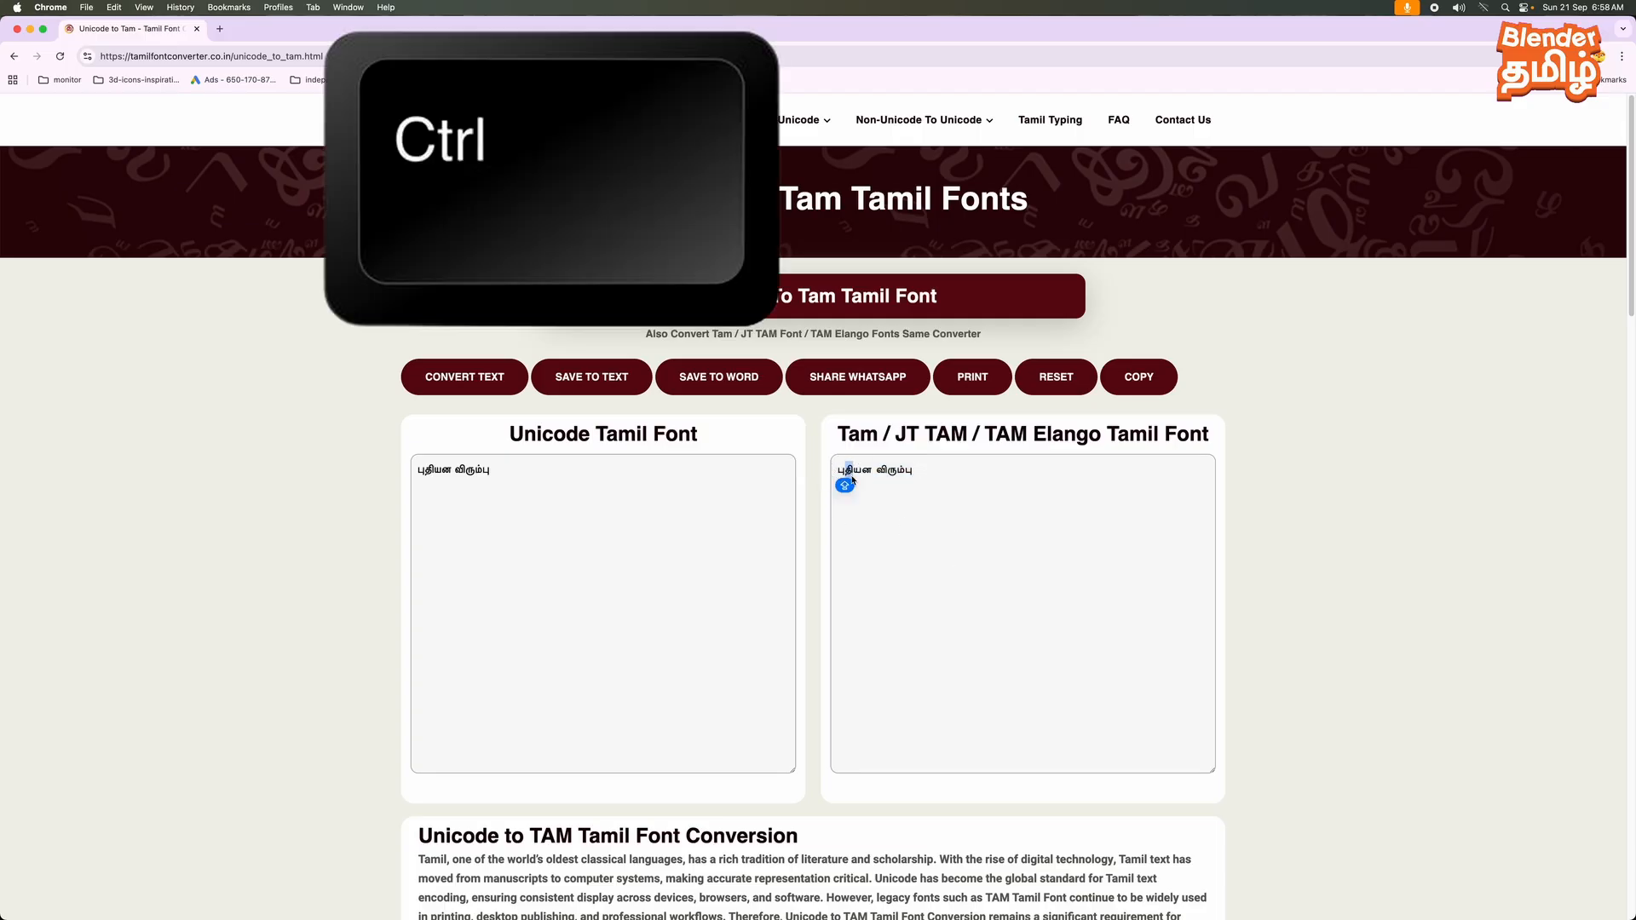
{"action": "key", "text": "ctrl+c"}
{"action": "key", "text": "super+Tab"}
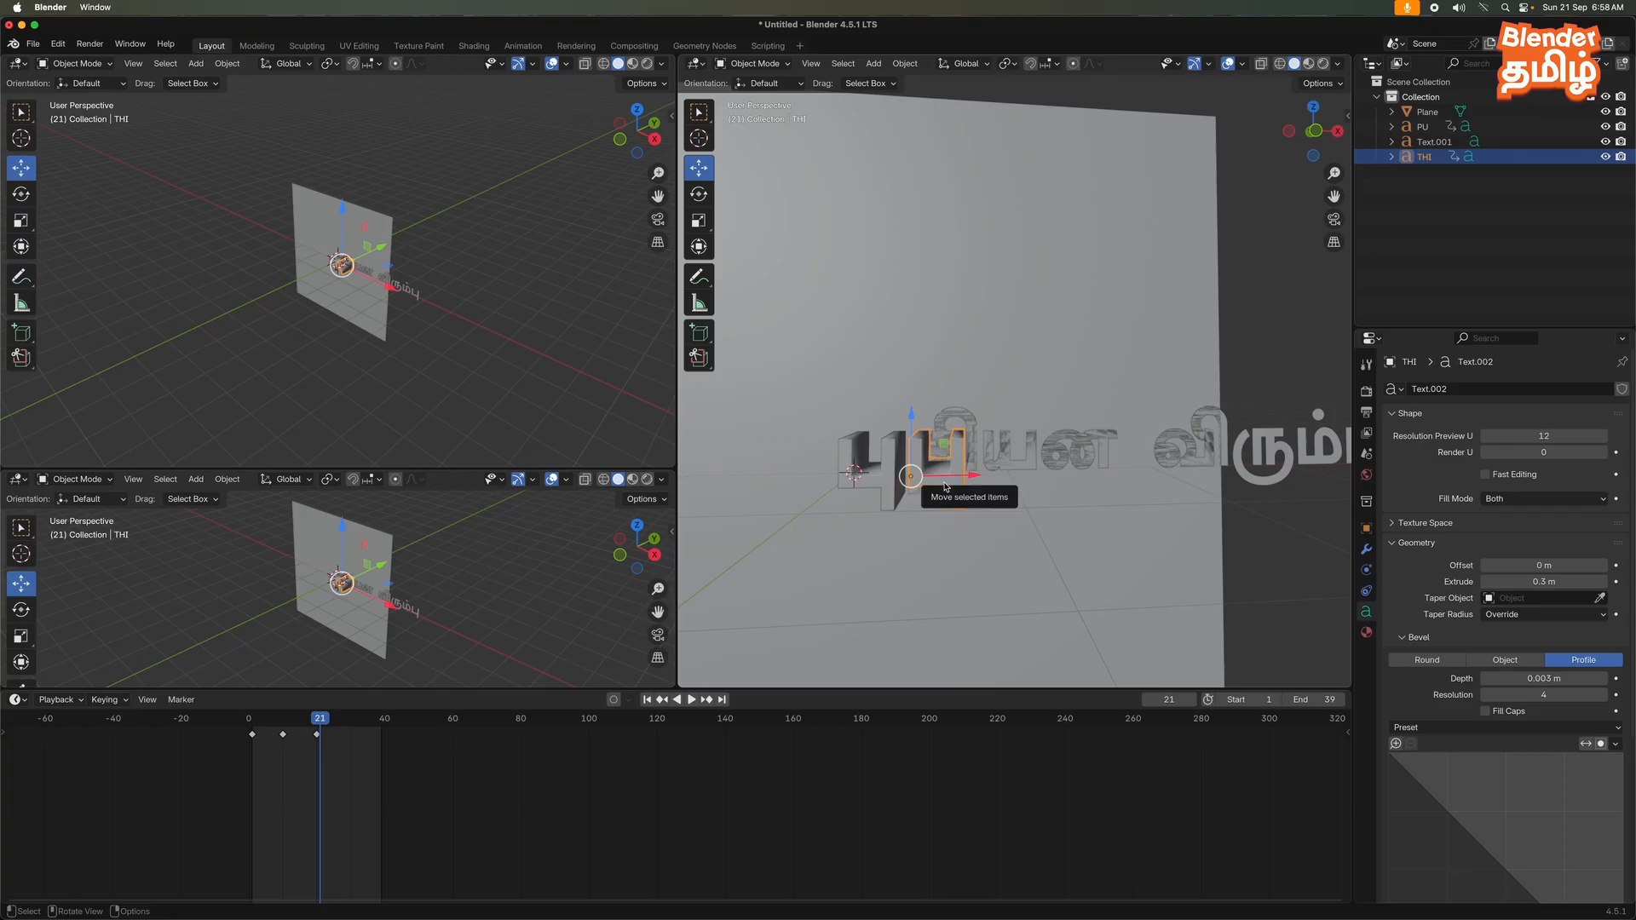
{"action": "key", "text": "Tab"}
{"action": "key", "text": "ctrl+v"}
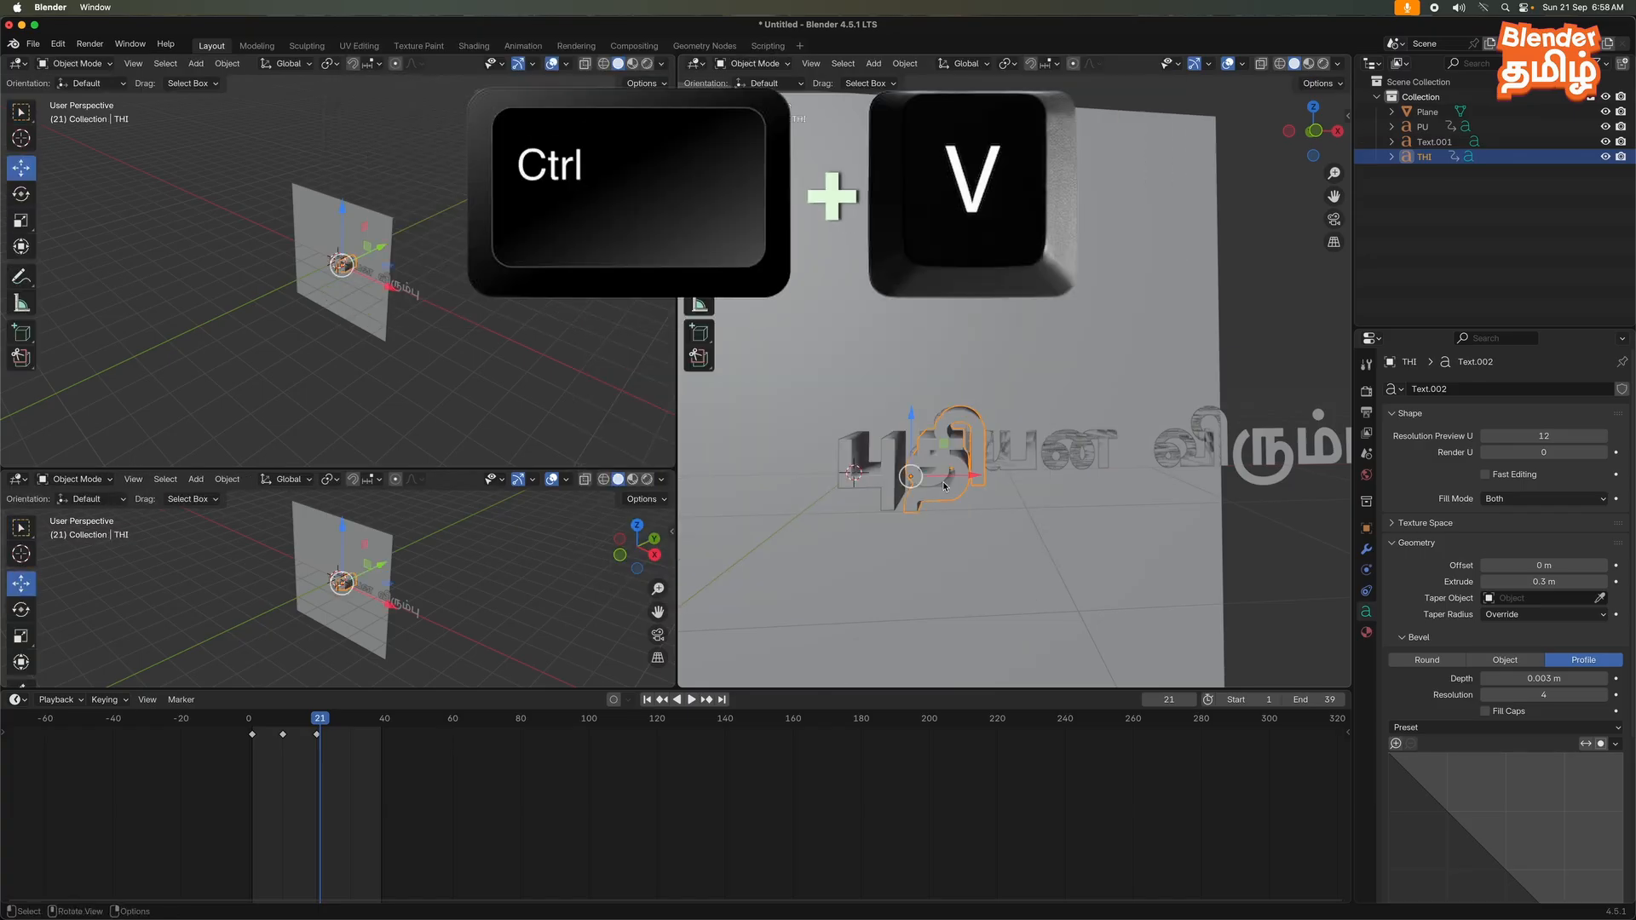
- Duplicate the THI letter, move the copy along X to the third letter's place, and rename it YA
{"action": "key", "text": "shift+d"}
{"action": "key", "text": "x"}
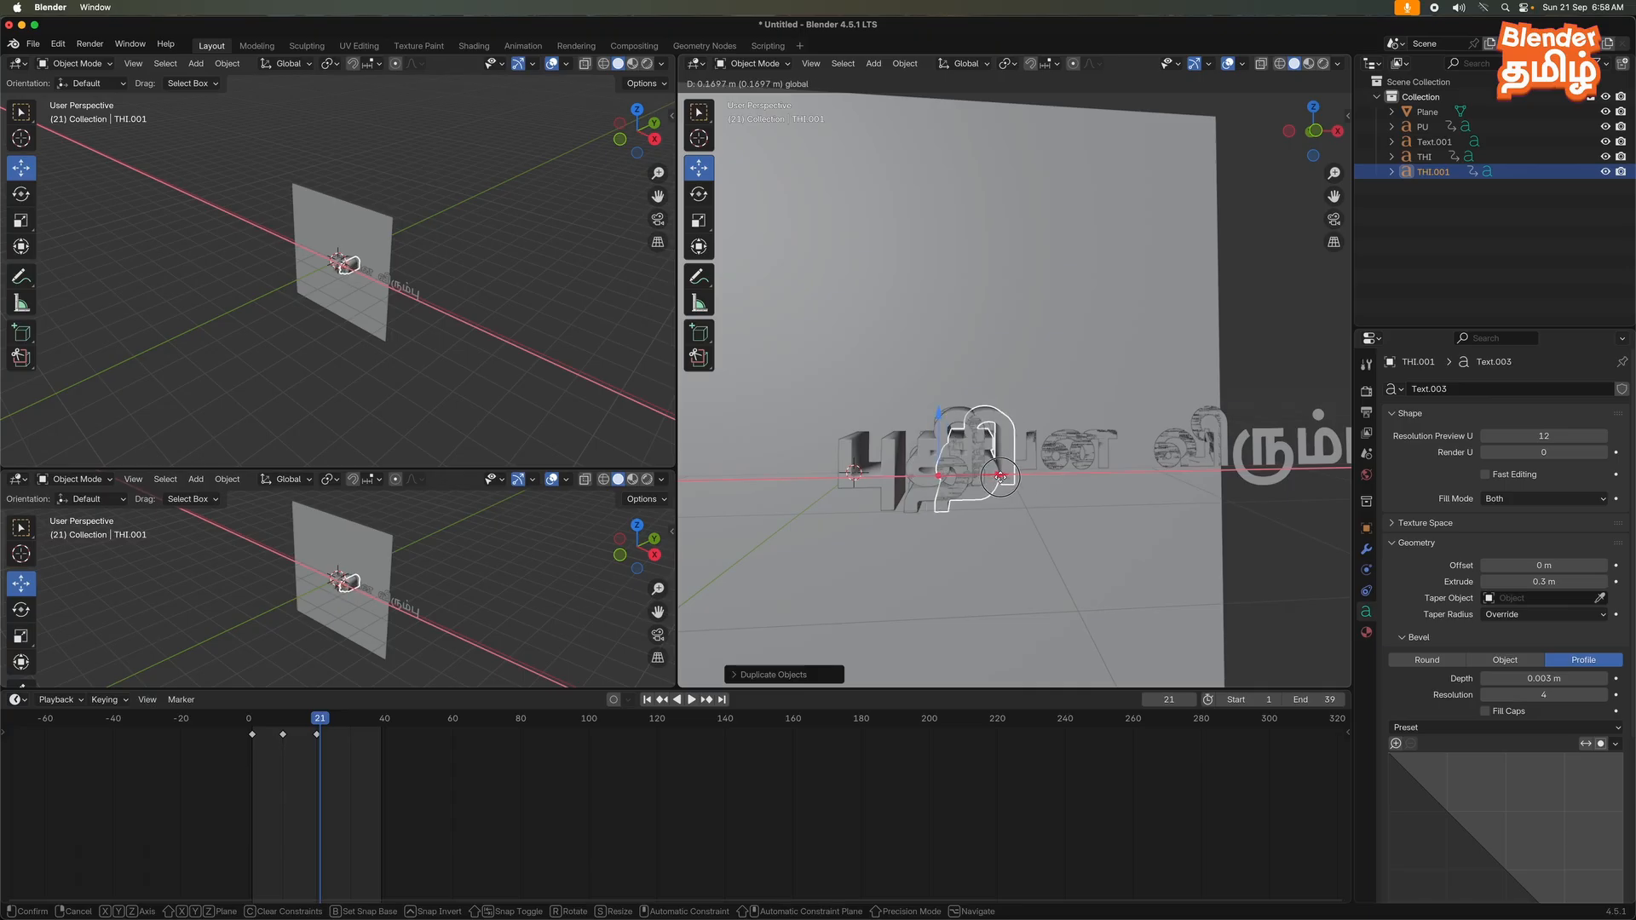
{"action": "left_click", "coordinate": [1045, 476]}
{"action": "double_click", "coordinate": [1368, 171]}
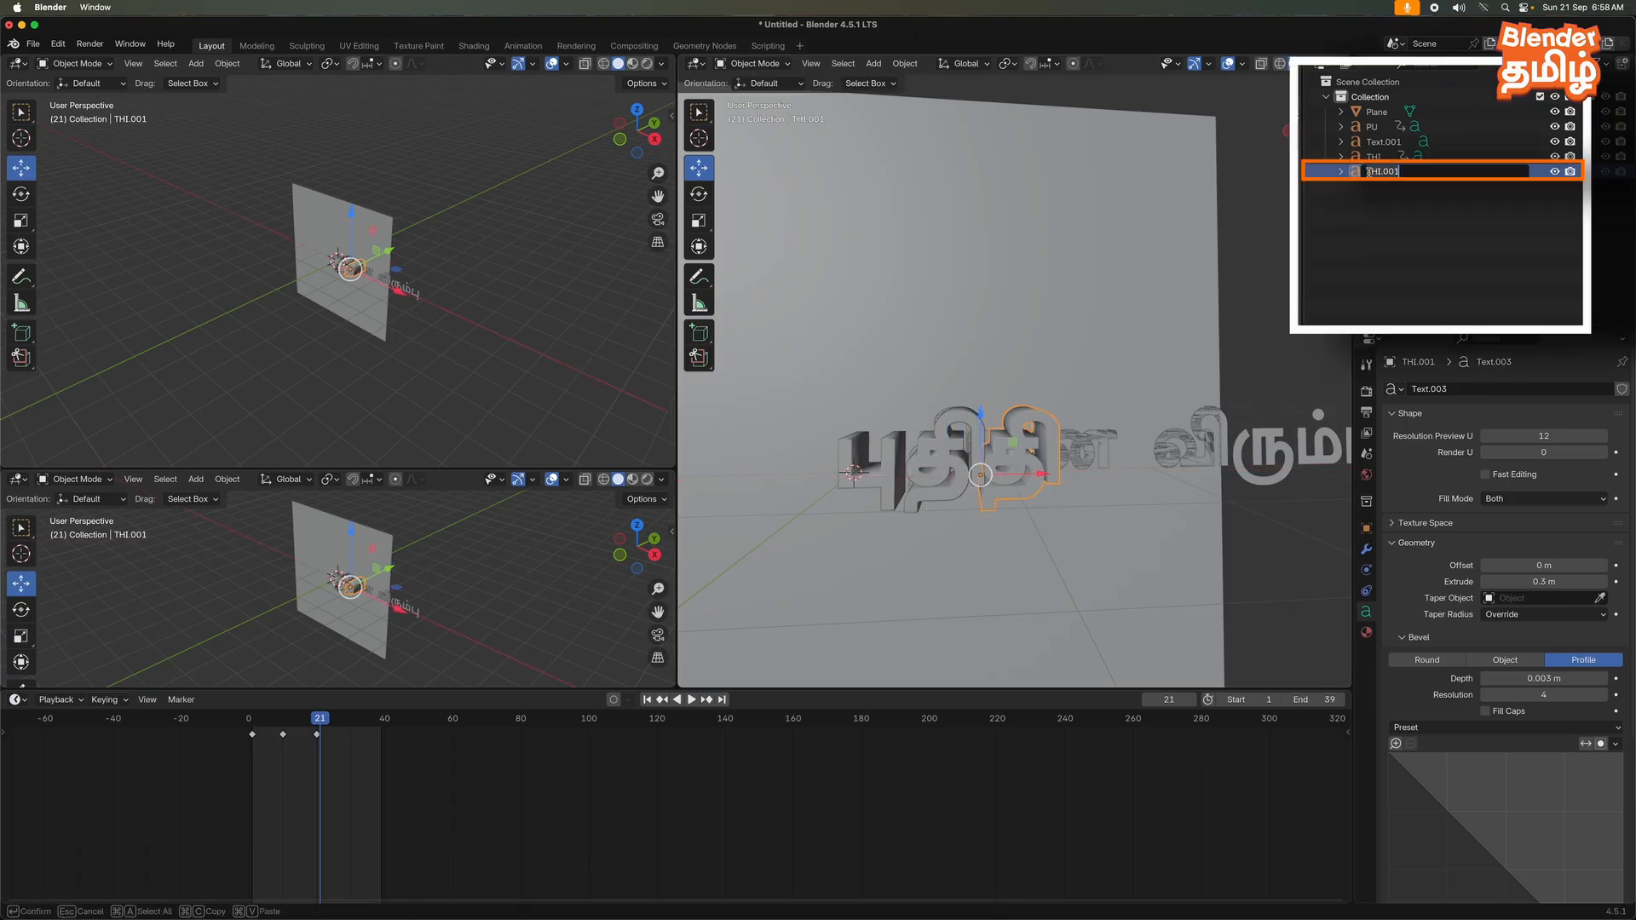
{"action": "key", "text": "Return"}
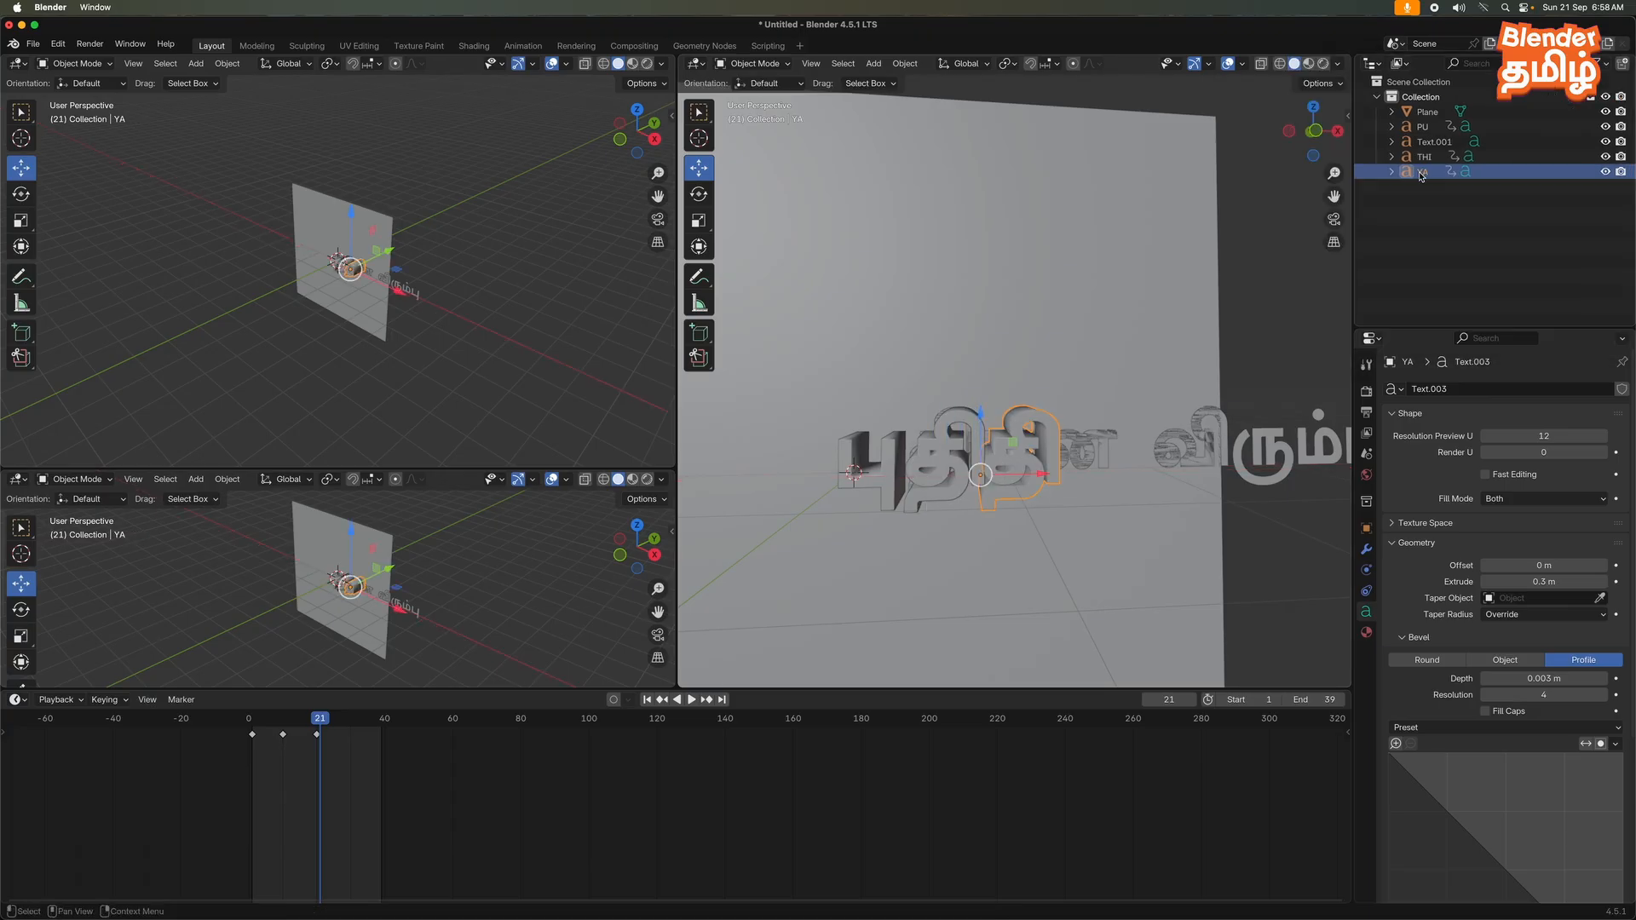
{"action": "middle_click_drag", "start_coordinate": [1066, 383], "coordinate": [1085, 375]}
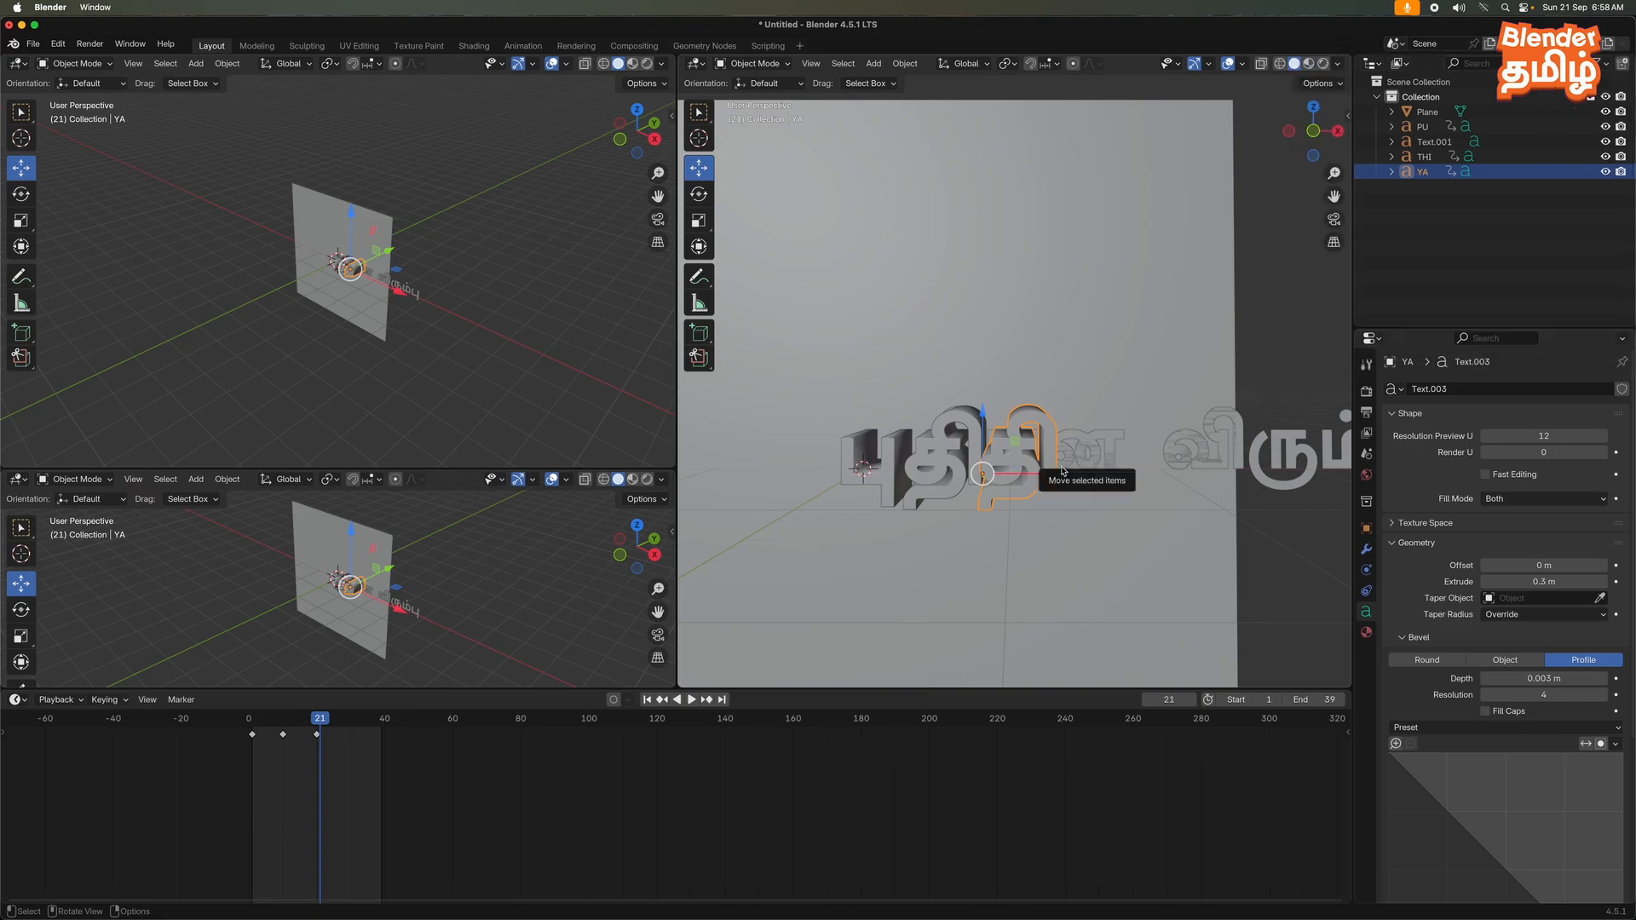
- Switch to the Tamil font converter page in Chrome, copy ய, and return to Blender to paste it as the YA object's text
{"action": "key", "text": "super+Tab"}
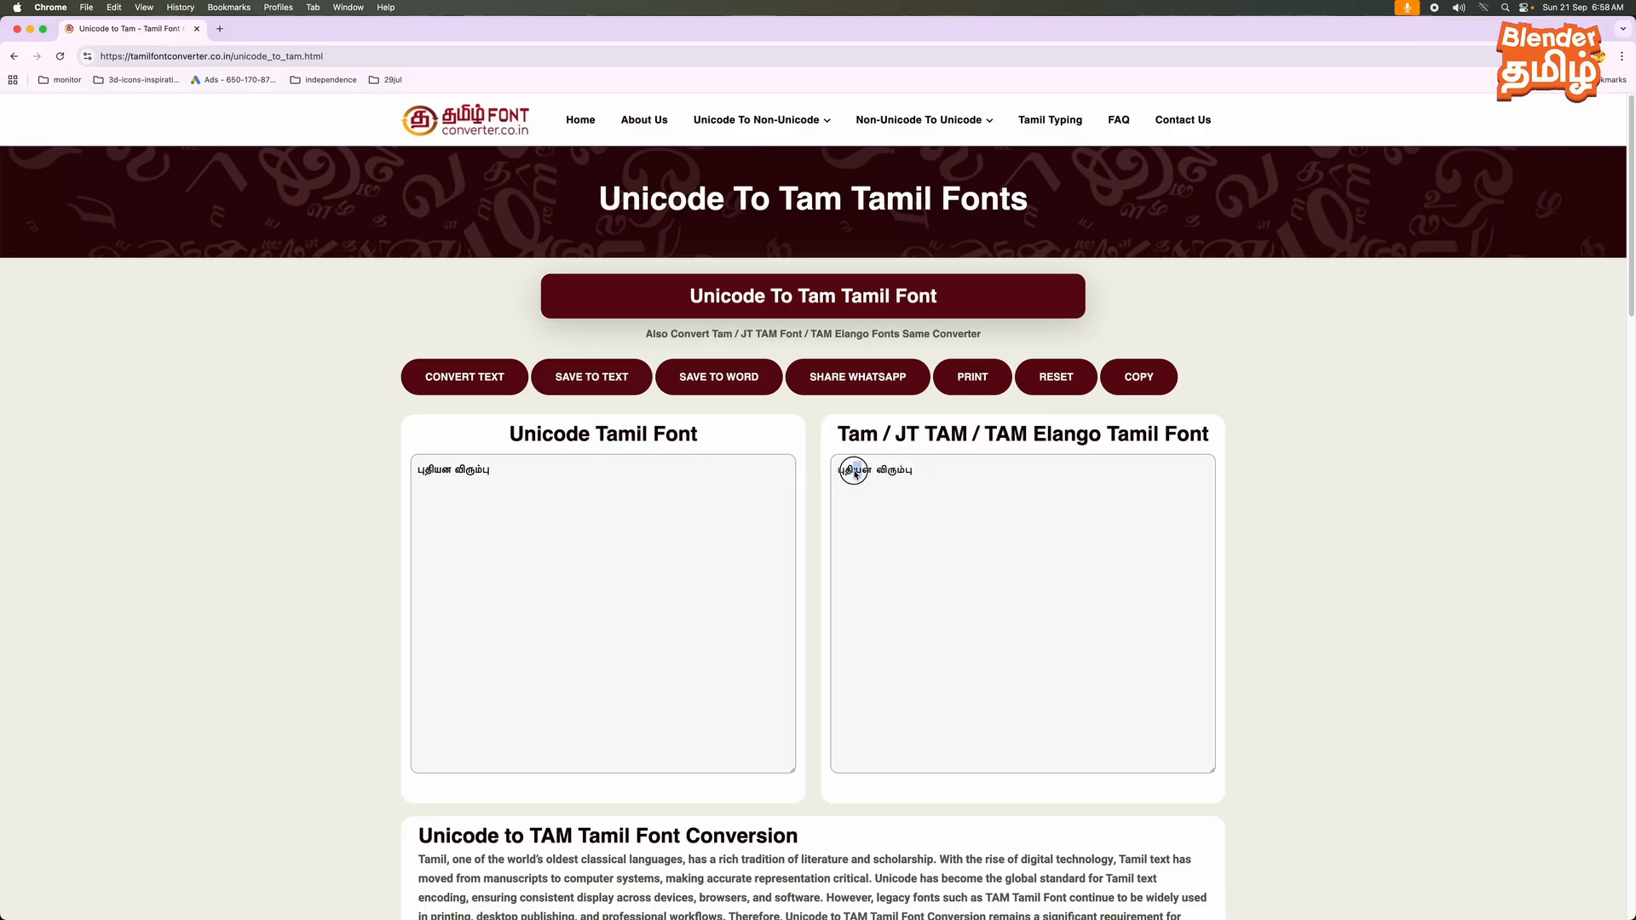
{"action": "key", "text": "ctrl+c"}
{"action": "key", "text": "super+Tab"}
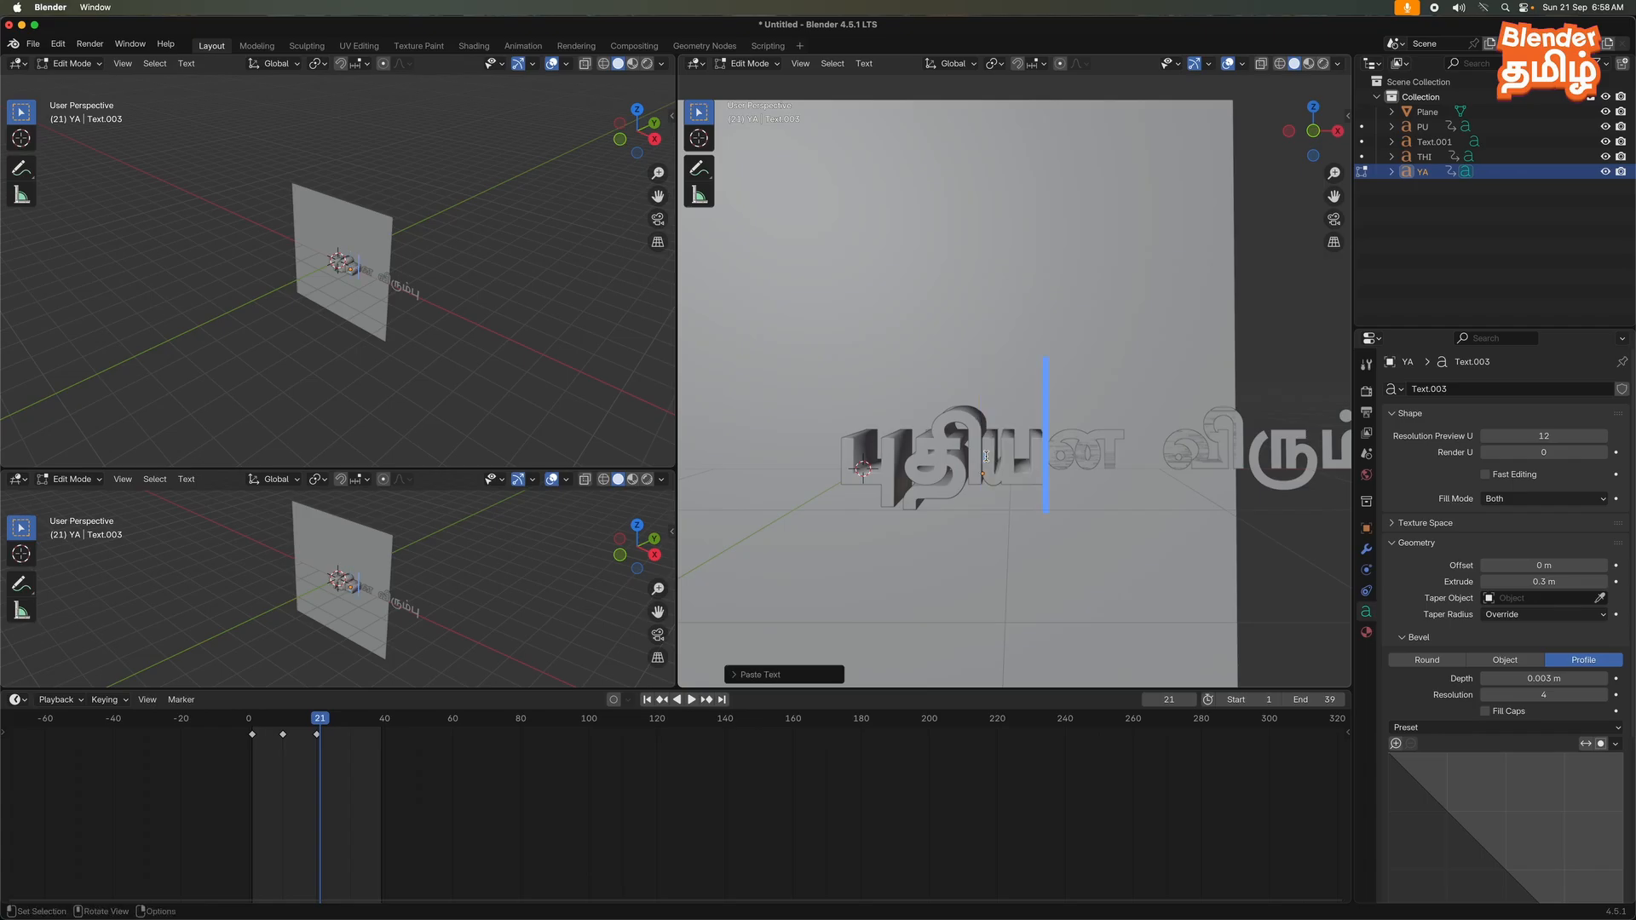
{"action": "key", "text": "Tab"}
- Duplicate the YA letter for the fourth letter of the first word and rename the copy NAA
{"action": "key", "text": "shift+d"}
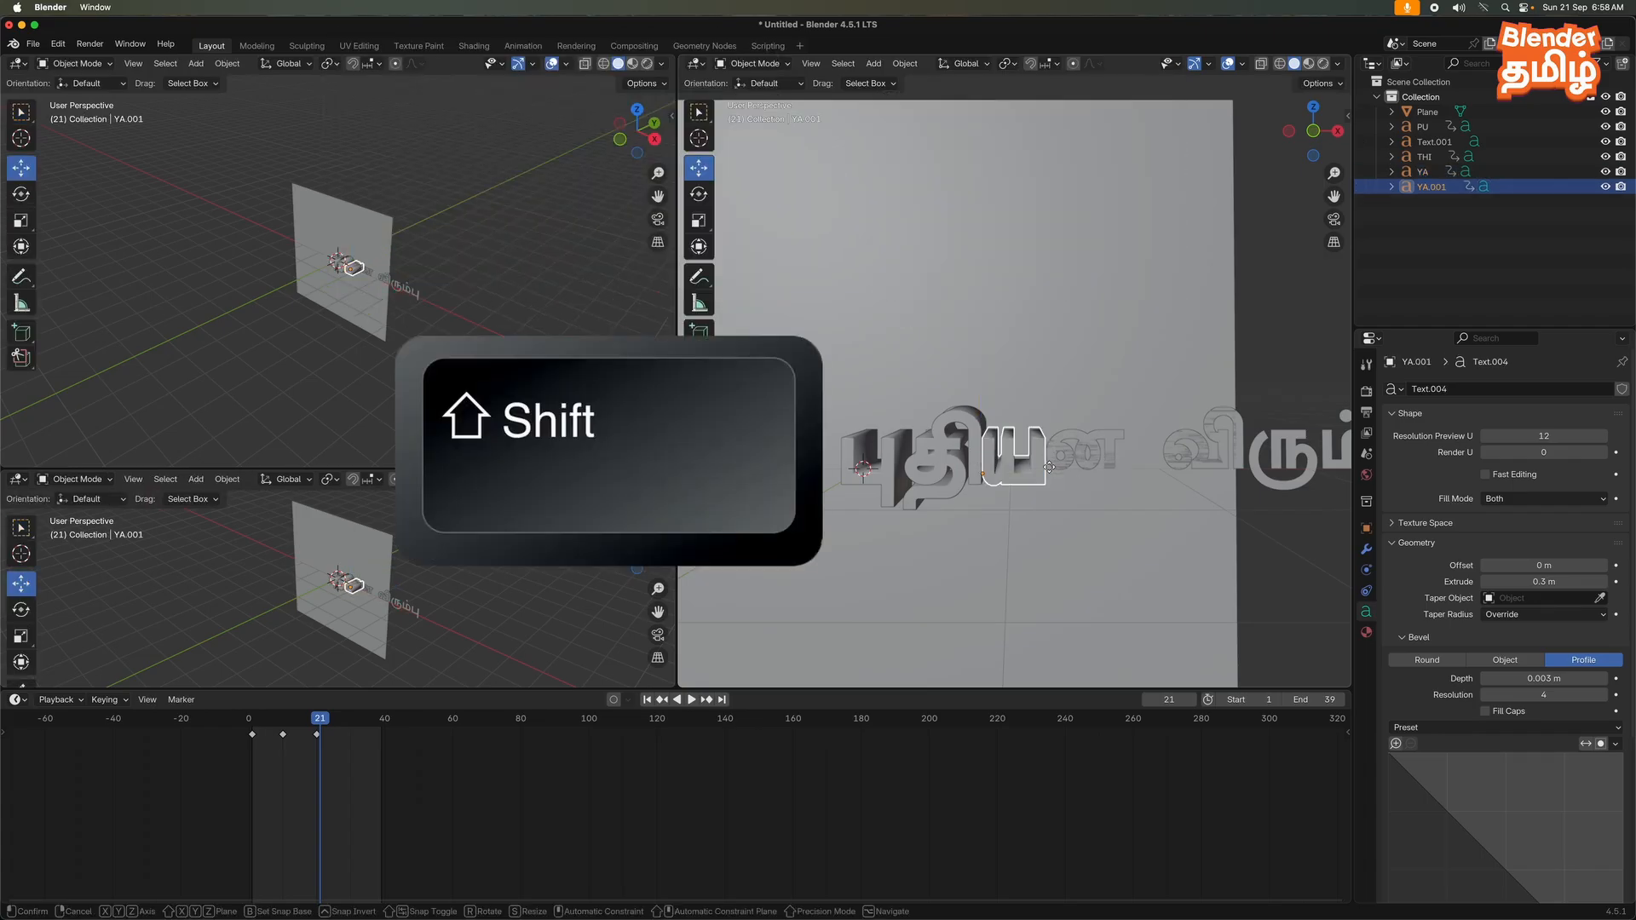
{"action": "left_click", "coordinate": [1111, 468]}
{"action": "double_click", "coordinate": [1432, 186]}
{"action": "type", "text": "NA"}
- Copy ன from the converter page in Chrome and return to Blender to replace the NAA object's text with it
{"action": "key", "text": "super+Tab"}
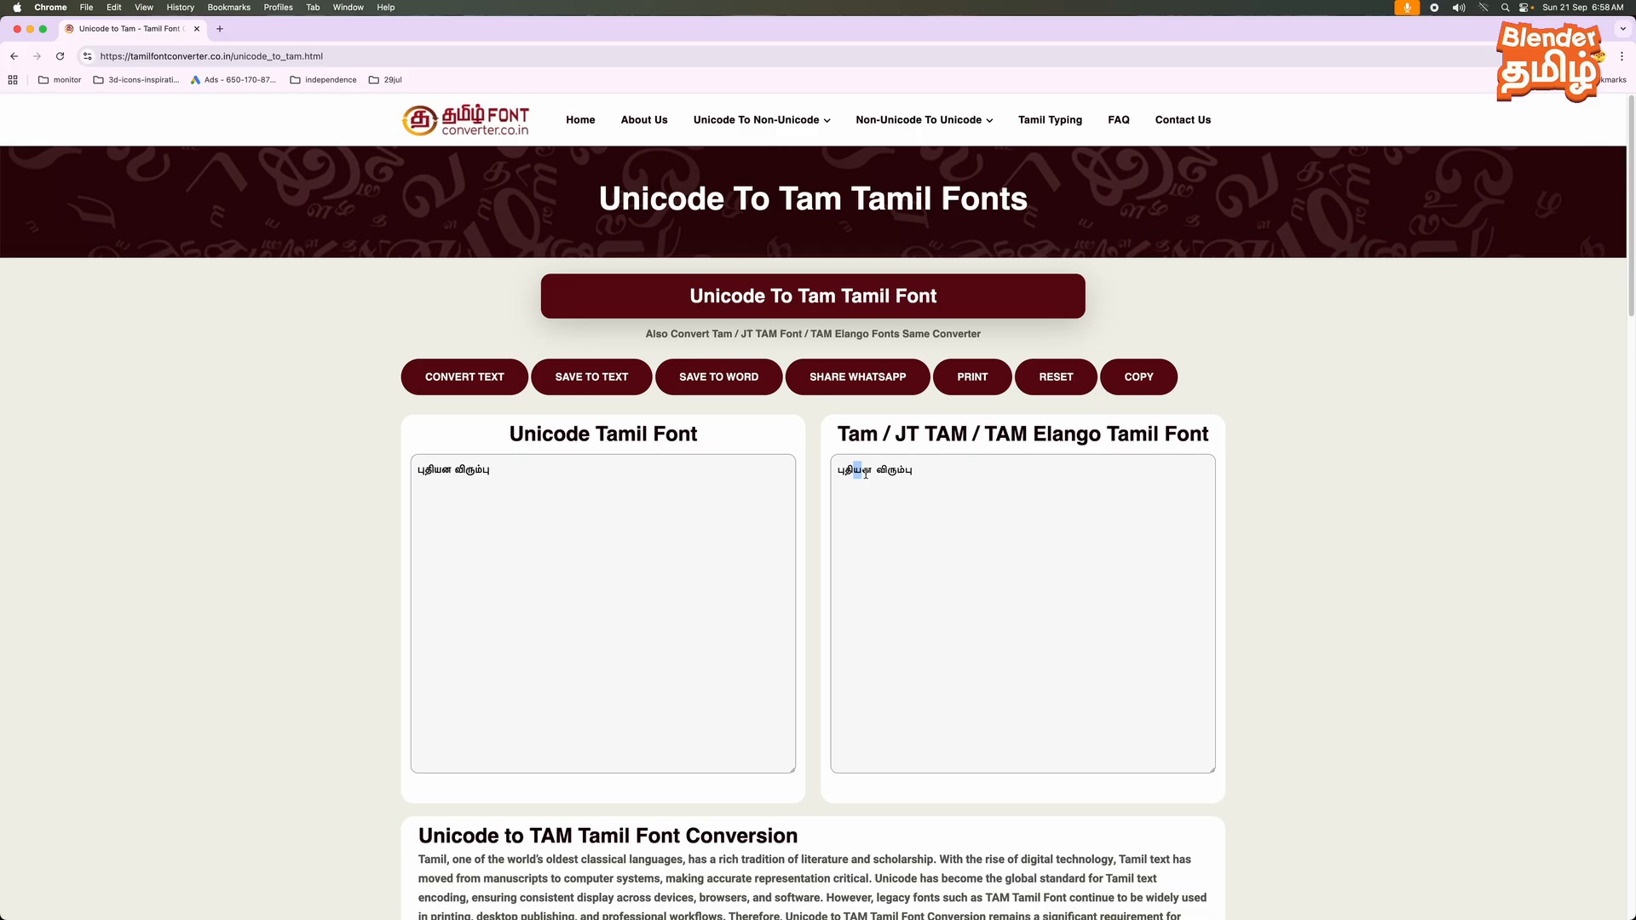
{"action": "key", "text": "ctrl+c"}
{"action": "key", "text": "super+Tab"}
{"action": "key", "text": "Tab"}
{"action": "key", "text": "BackSpace"}
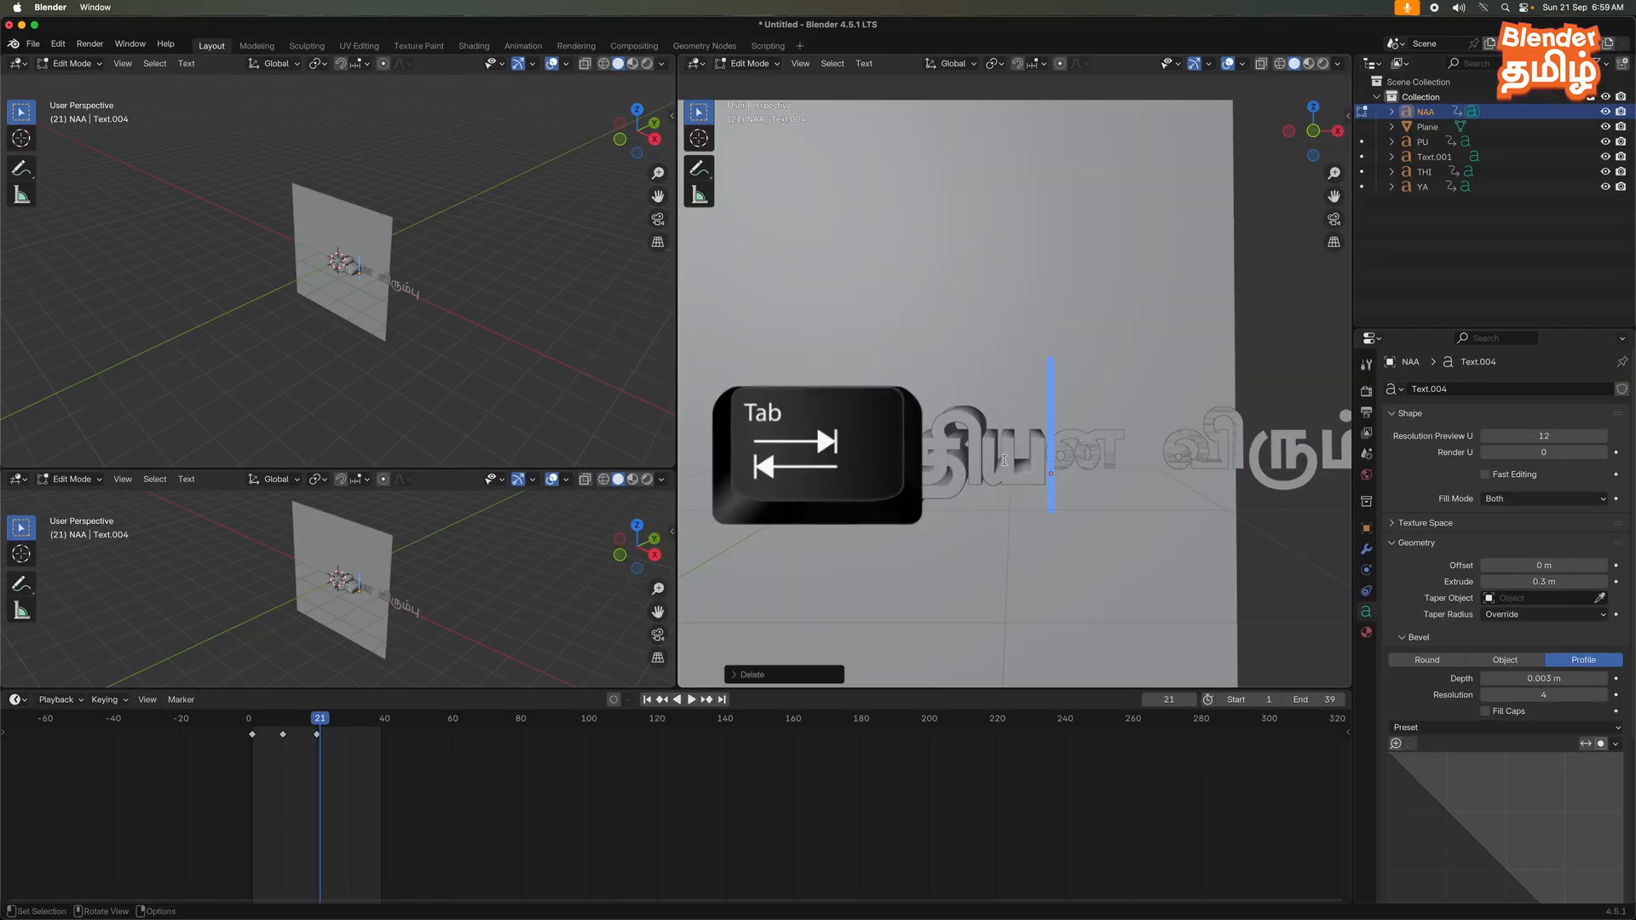
{"action": "key", "text": "ctrl+v"}
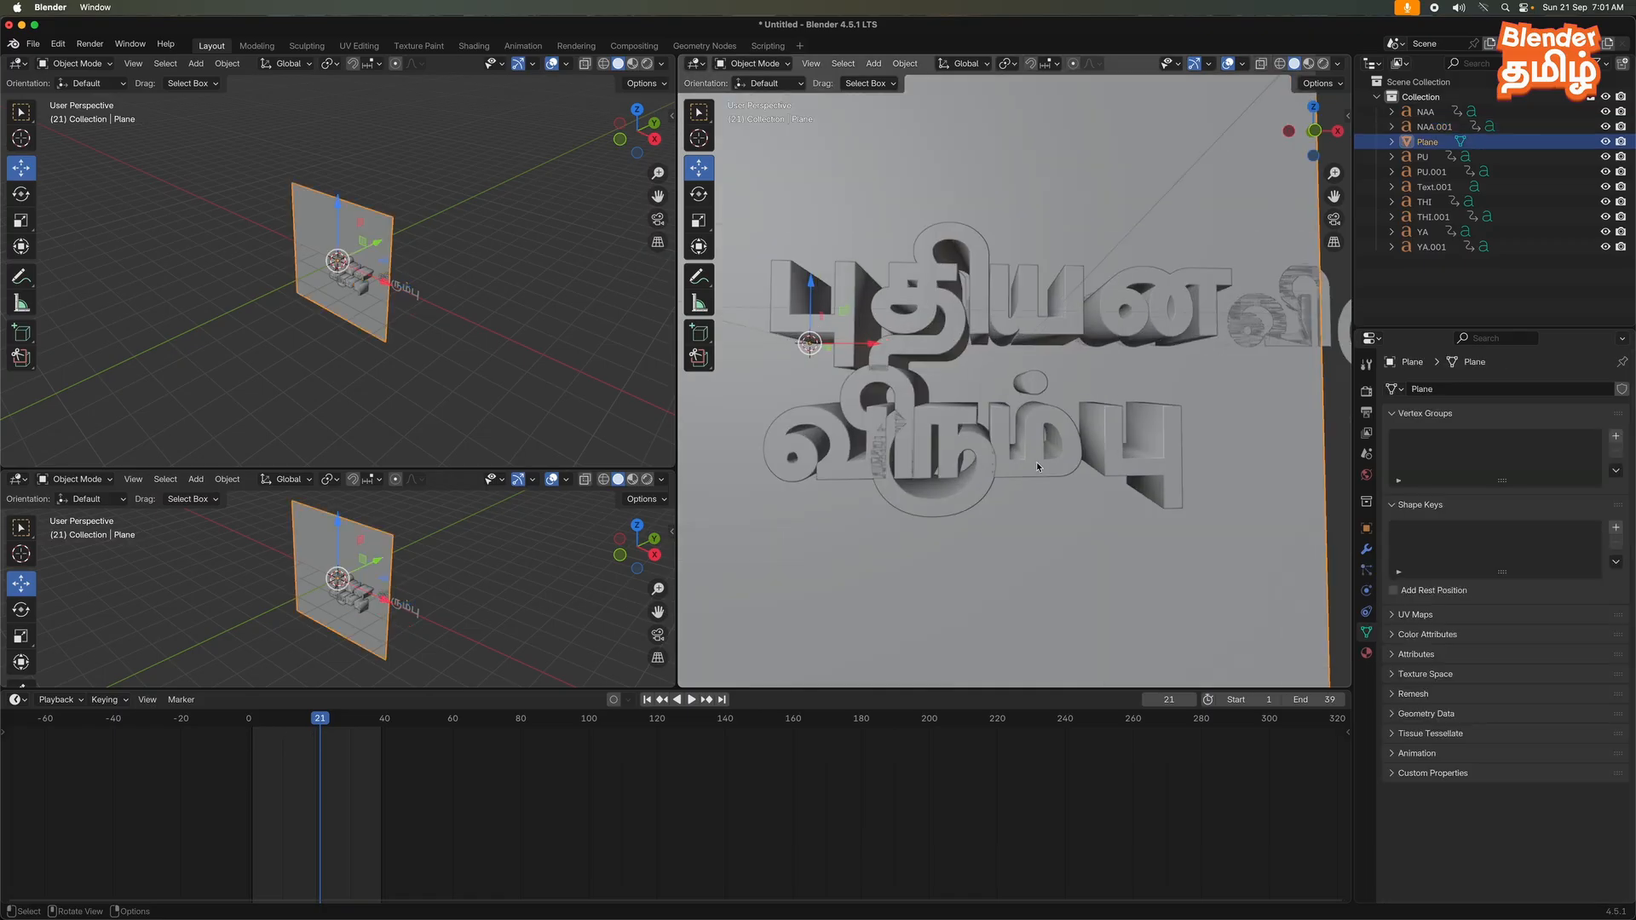
- In front view, nudge the first-row letters along X, including NAA, to match the spacing of the reference text
{"action": "key", "text": "KP_1"}
{"action": "left_click", "coordinate": [1031, 464]}
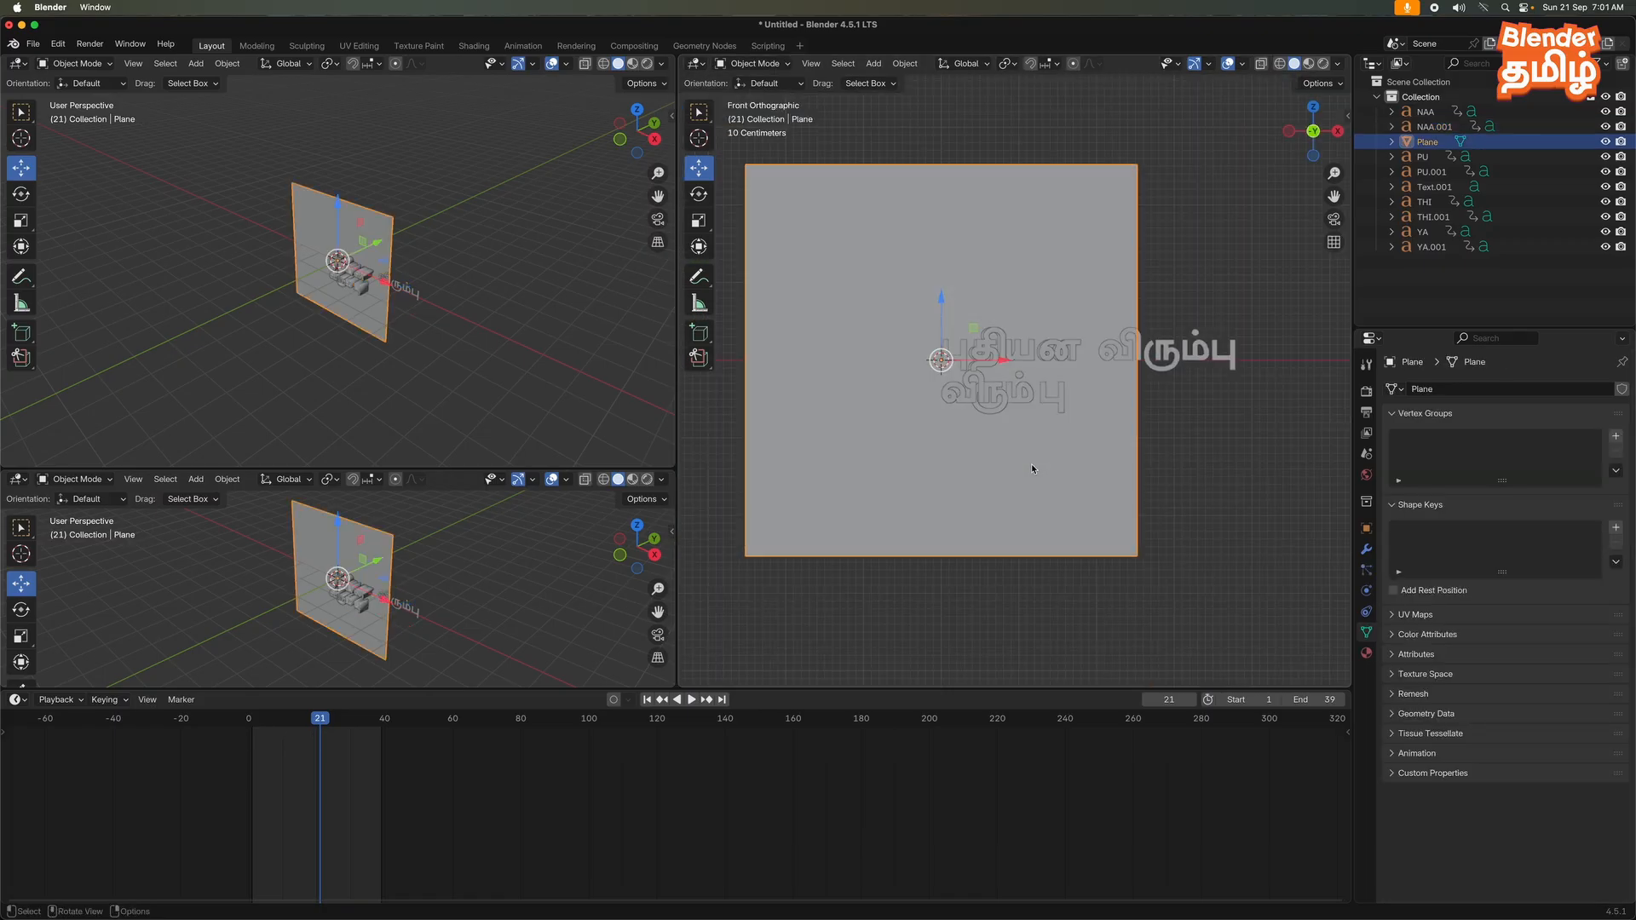
{"action": "scroll", "coordinate": [1019, 452], "scroll_direction": "up", "scroll_amount": 5}
{"action": "middle_click_drag", "start_coordinate": [891, 333], "coordinate": [915, 381], "text": "shift"}
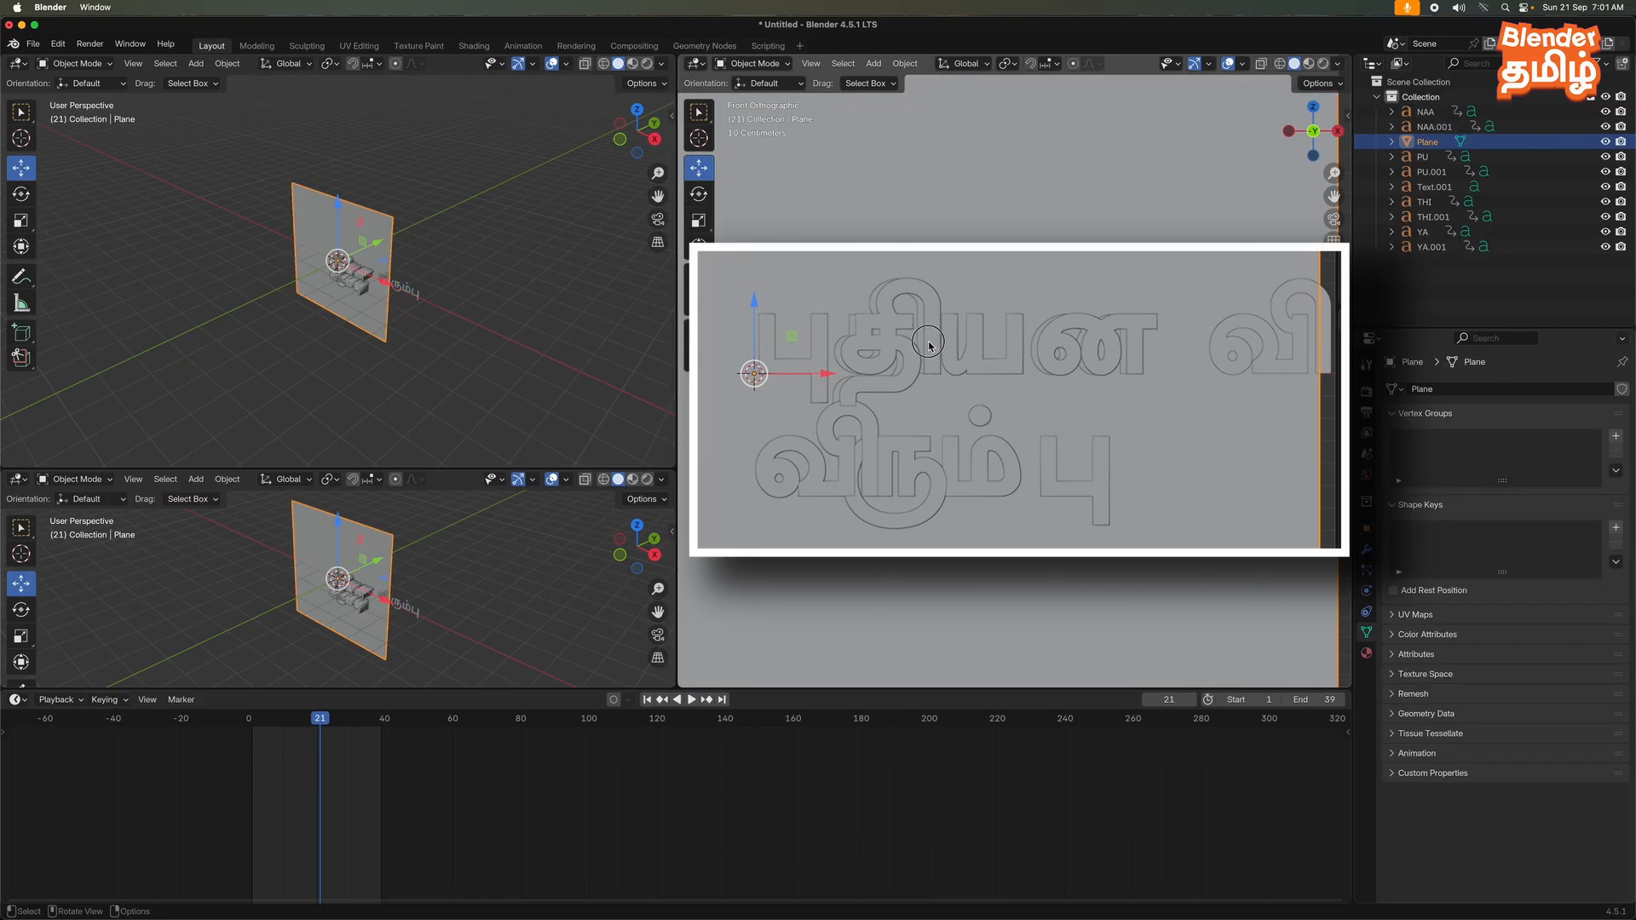
{"action": "left_click", "coordinate": [930, 345]}
{"action": "left_click_drag", "start_coordinate": [911, 369], "coordinate": [903, 371]}
{"action": "left_click", "coordinate": [1017, 373]}
{"action": "left_click", "coordinate": [1080, 366]}
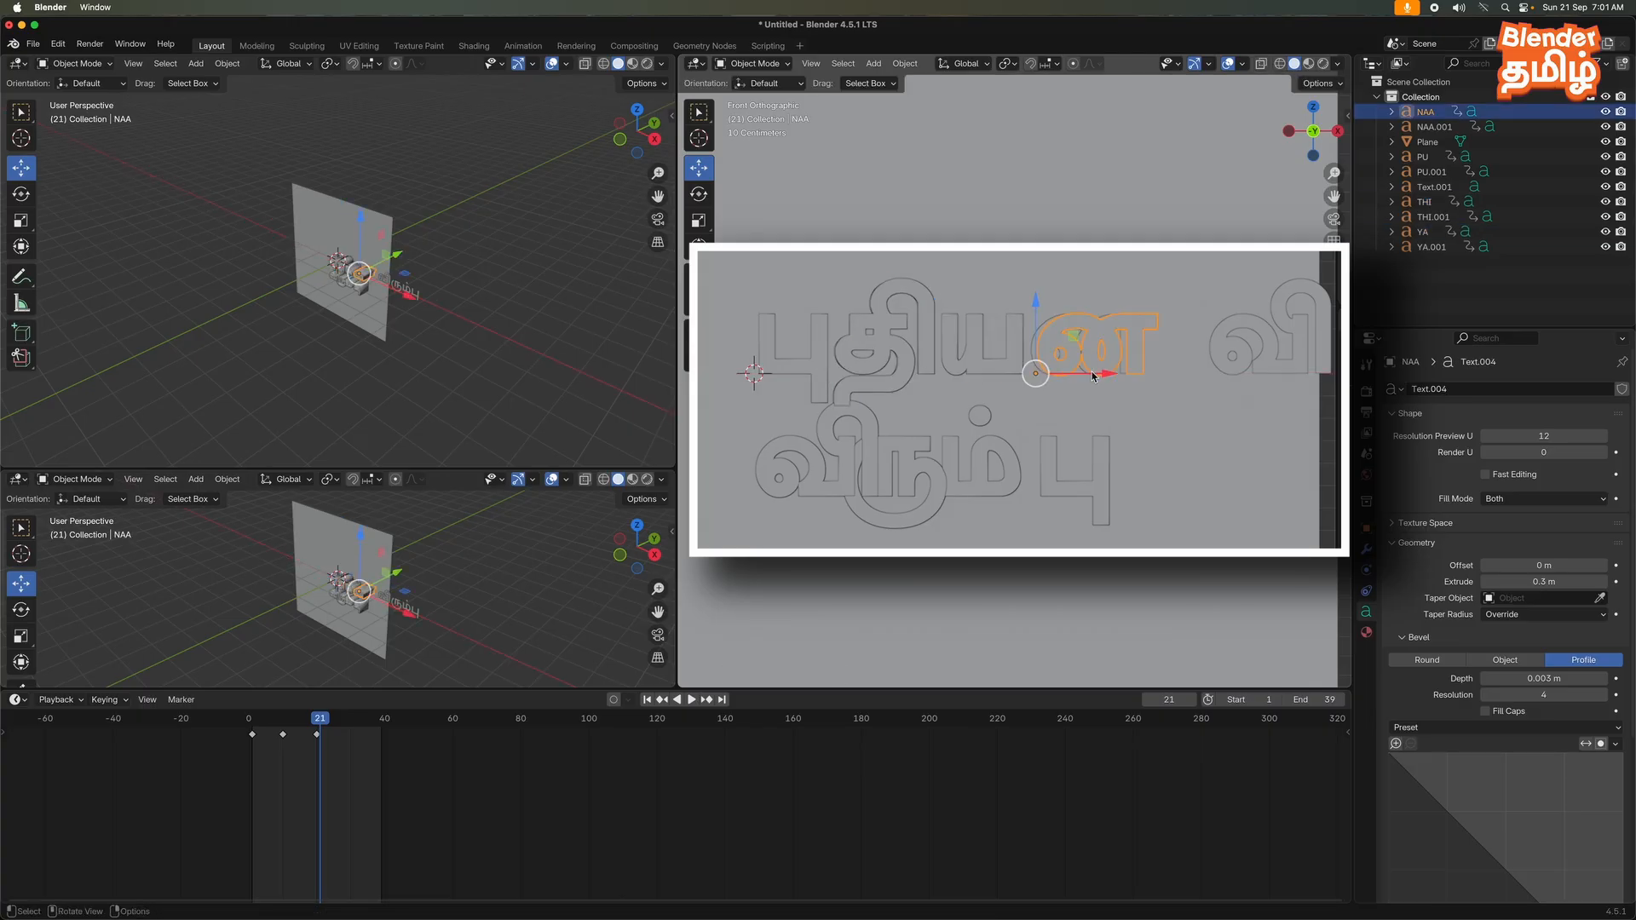
{"action": "left_click_drag", "start_coordinate": [1092, 372], "coordinate": [1087, 372]}
{"action": "scroll", "coordinate": [1137, 386], "scroll_direction": "up", "scroll_amount": 3}
{"action": "scroll", "coordinate": [1158, 410], "scroll_direction": "down", "scroll_amount": 5}
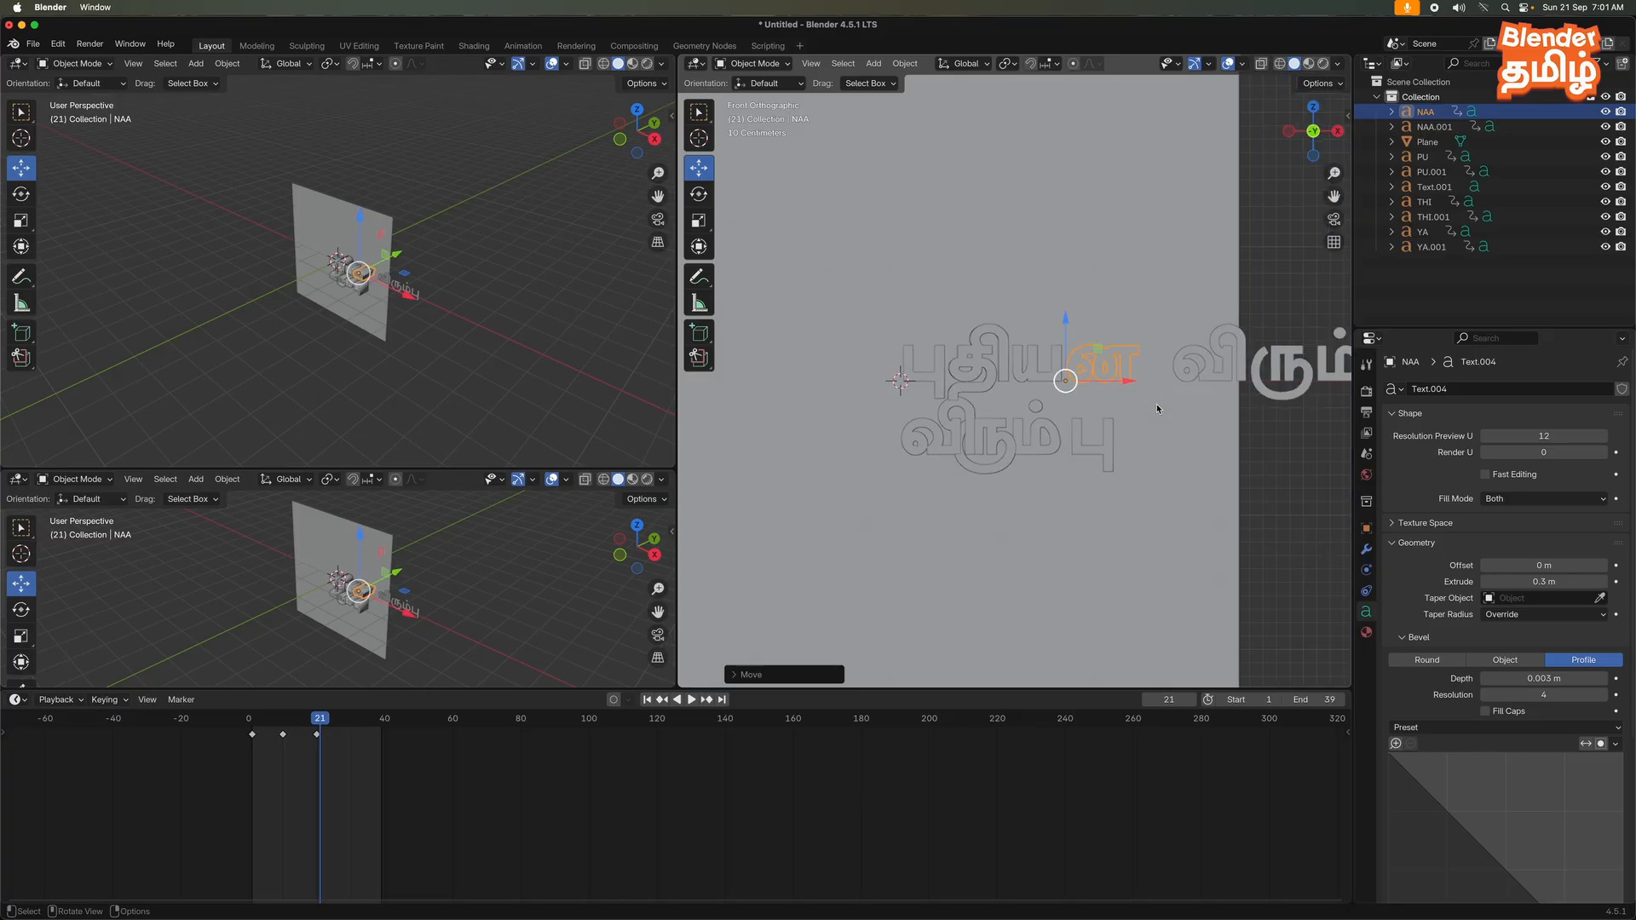
- Duplicate the reference text Text.001, reduce the copy's text to விரும்பு, and place it below the first row as a second-row guide
{"action": "middle_click_drag", "start_coordinate": [1158, 409], "coordinate": [1026, 407], "text": "shift"}
{"action": "left_click", "coordinate": [1123, 386]}
{"action": "scroll", "coordinate": [1123, 386], "scroll_direction": "down", "scroll_amount": 4}
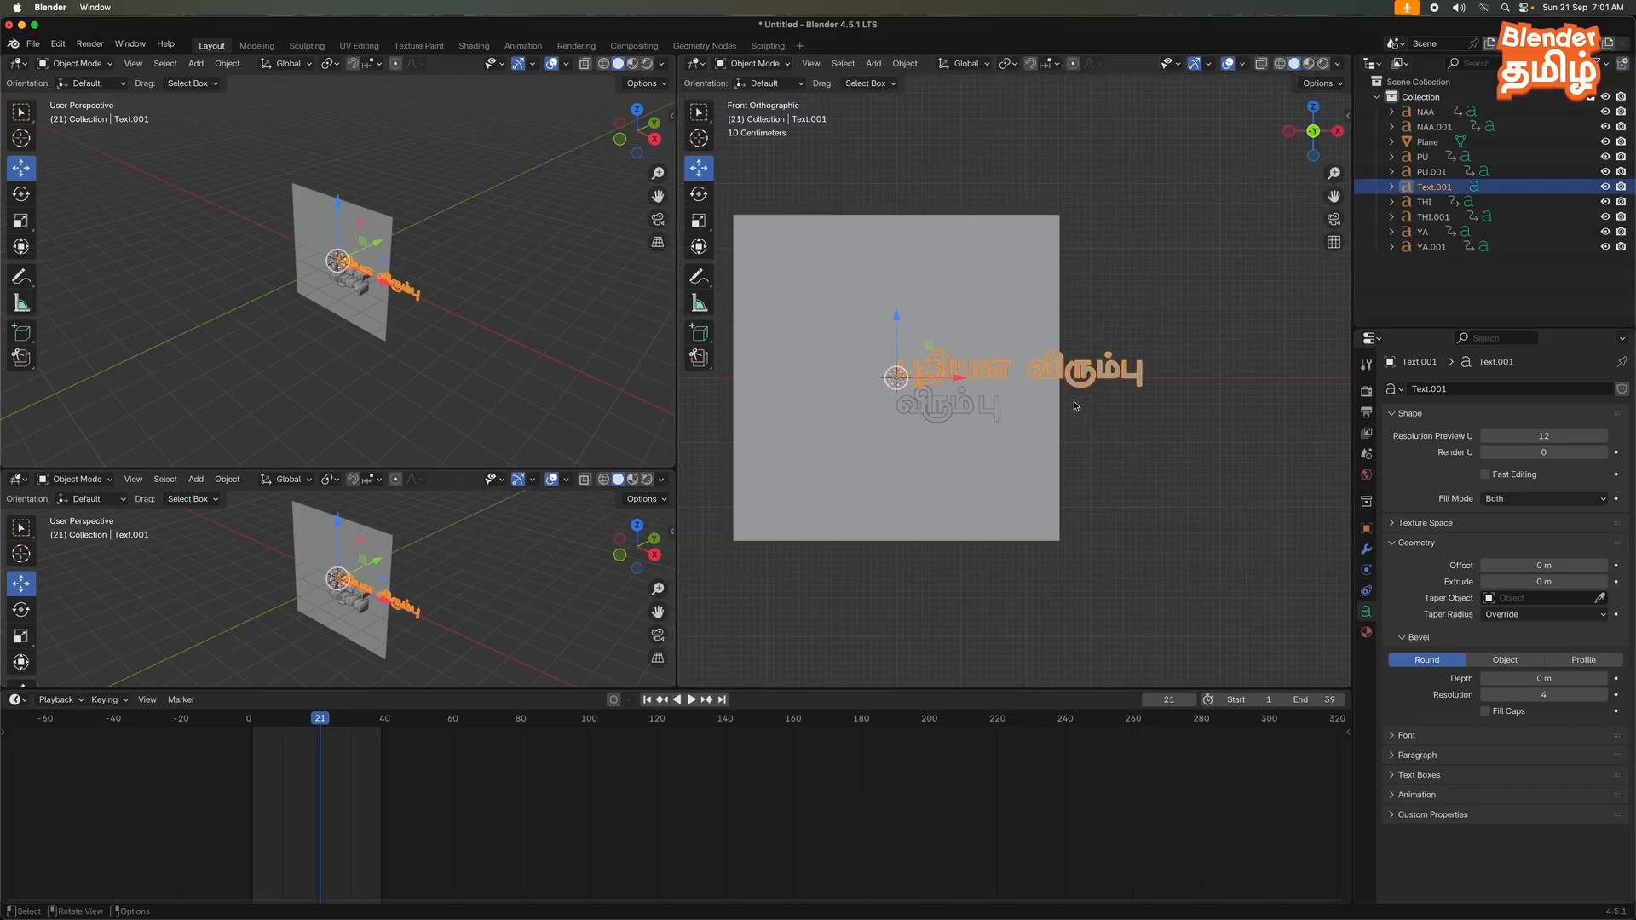
{"action": "key", "text": "shift+d"}
{"action": "left_click_drag", "start_coordinate": [897, 323], "coordinate": [899, 442]}
{"action": "key", "text": "Tab"}
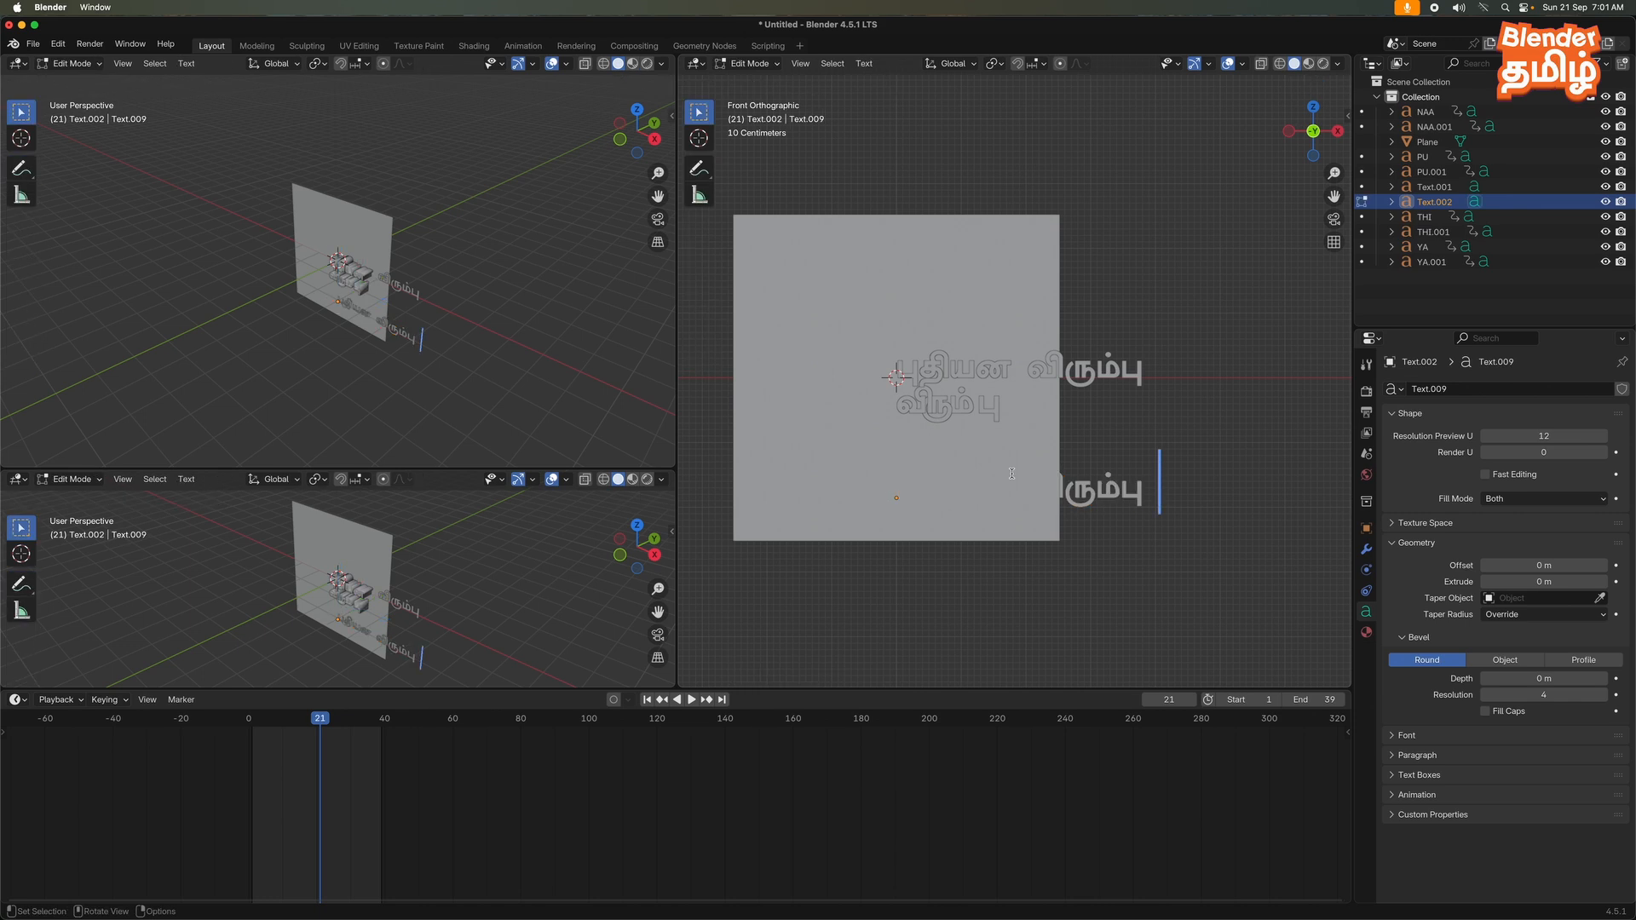
{"action": "key", "text": "Tab"}
{"action": "scroll", "coordinate": [910, 433], "scroll_direction": "up", "scroll_amount": 1}
{"action": "left_click_drag", "start_coordinate": [845, 494], "coordinate": [835, 377]}
- Show the viewport in wireframe and lower the second row's first letter, PU.001, along Z onto the guide text
{"action": "scroll", "coordinate": [836, 387], "scroll_direction": "up", "scroll_amount": 5}
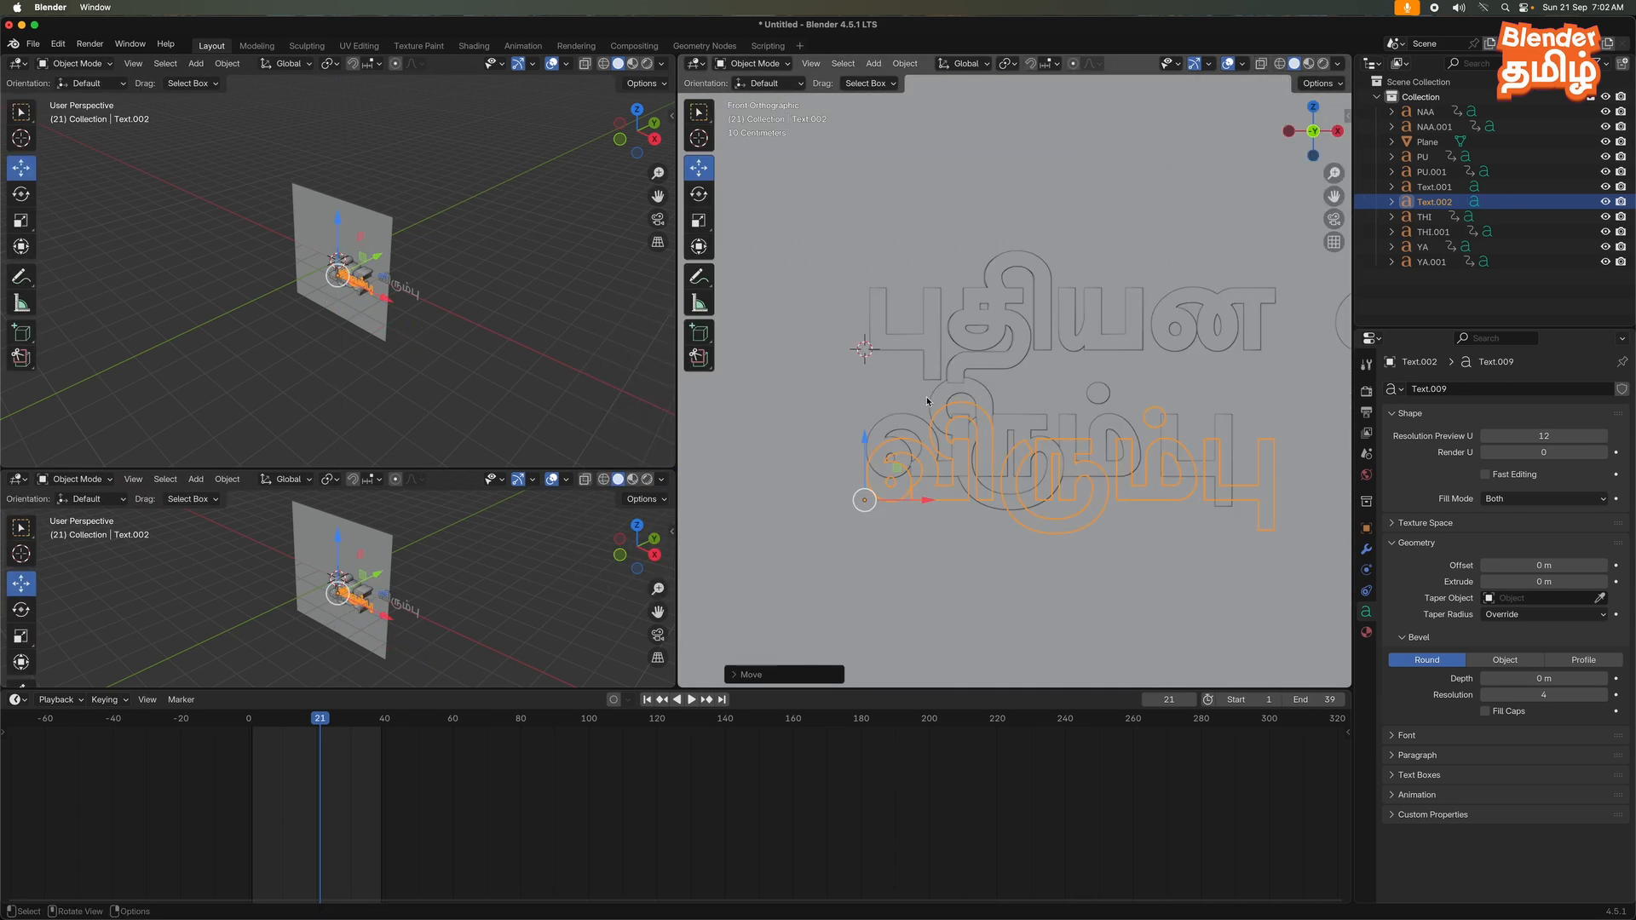
{"action": "key", "text": "z"}
{"action": "left_click", "coordinate": [829, 398]}
{"action": "left_click", "coordinate": [891, 424]}
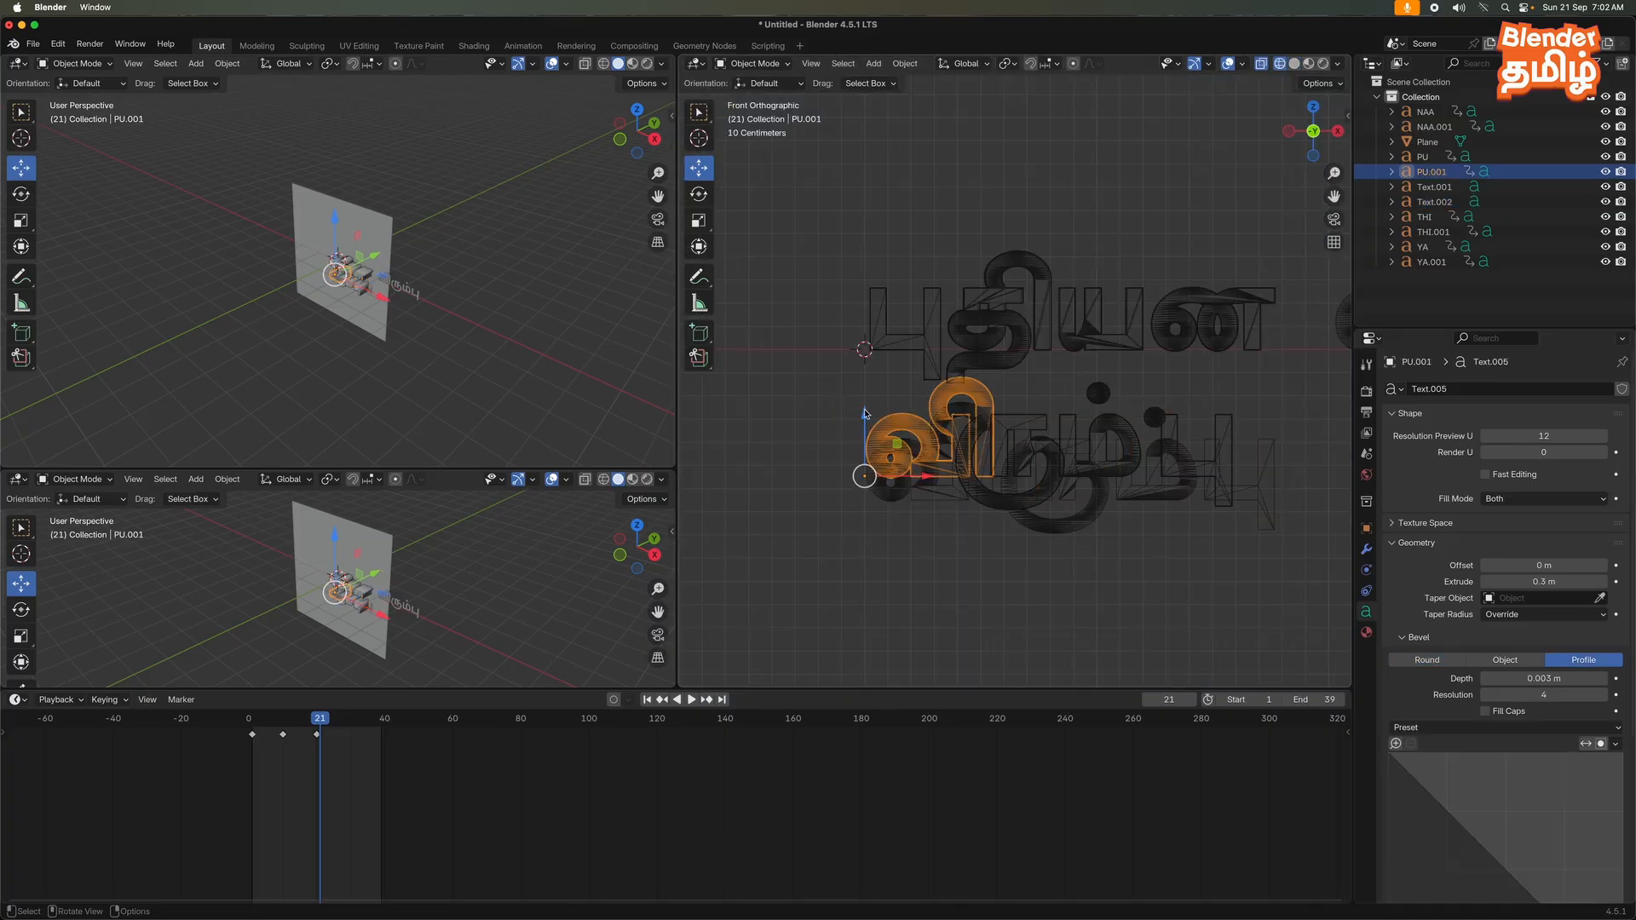
{"action": "left_click_drag", "start_coordinate": [865, 416], "coordinate": [864, 435]}
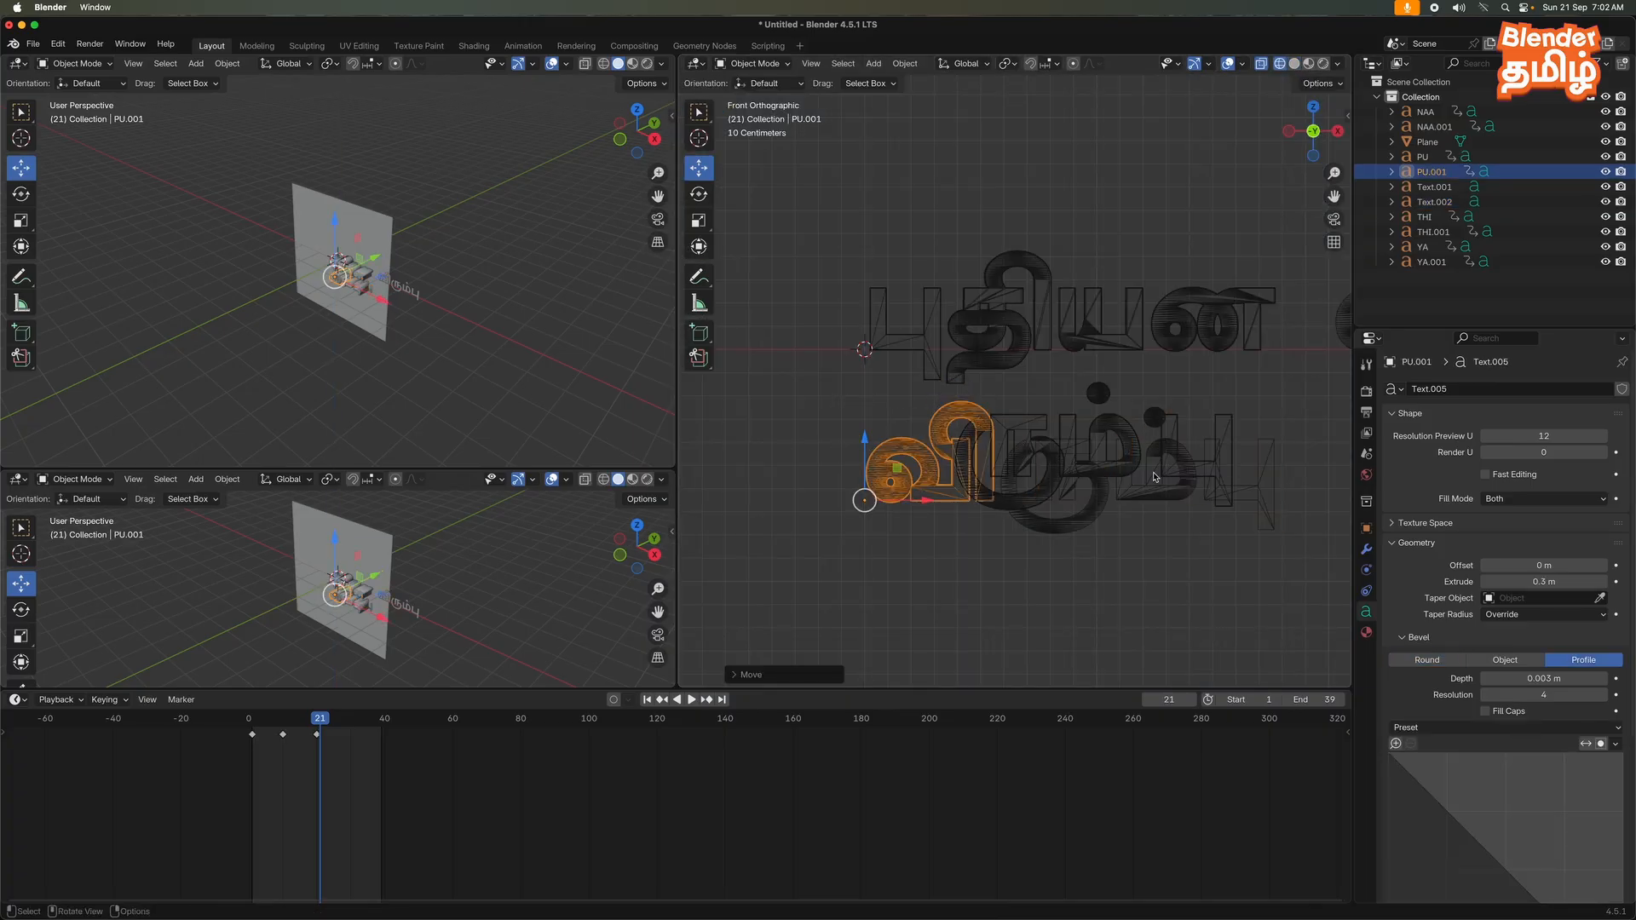
- Move the remaining second-row letters of விரும்பு along X and Z until each one lines up with the guide text
{"action": "middle_click_drag", "start_coordinate": [938, 443], "coordinate": [860, 431], "text": "shift"}
{"action": "left_click", "coordinate": [1082, 432]}
{"action": "left_click_drag", "start_coordinate": [1097, 465], "coordinate": [918, 429]}
{"action": "middle_click_drag", "start_coordinate": [1172, 439], "coordinate": [1061, 437], "text": "shift"}
{"action": "left_click", "coordinate": [1060, 437]}
{"action": "left_click_drag", "start_coordinate": [1072, 464], "coordinate": [971, 465]}
{"action": "left_click_drag", "start_coordinate": [914, 399], "coordinate": [923, 422]}
{"action": "left_click_drag", "start_coordinate": [1015, 419], "coordinate": [1014, 424]}
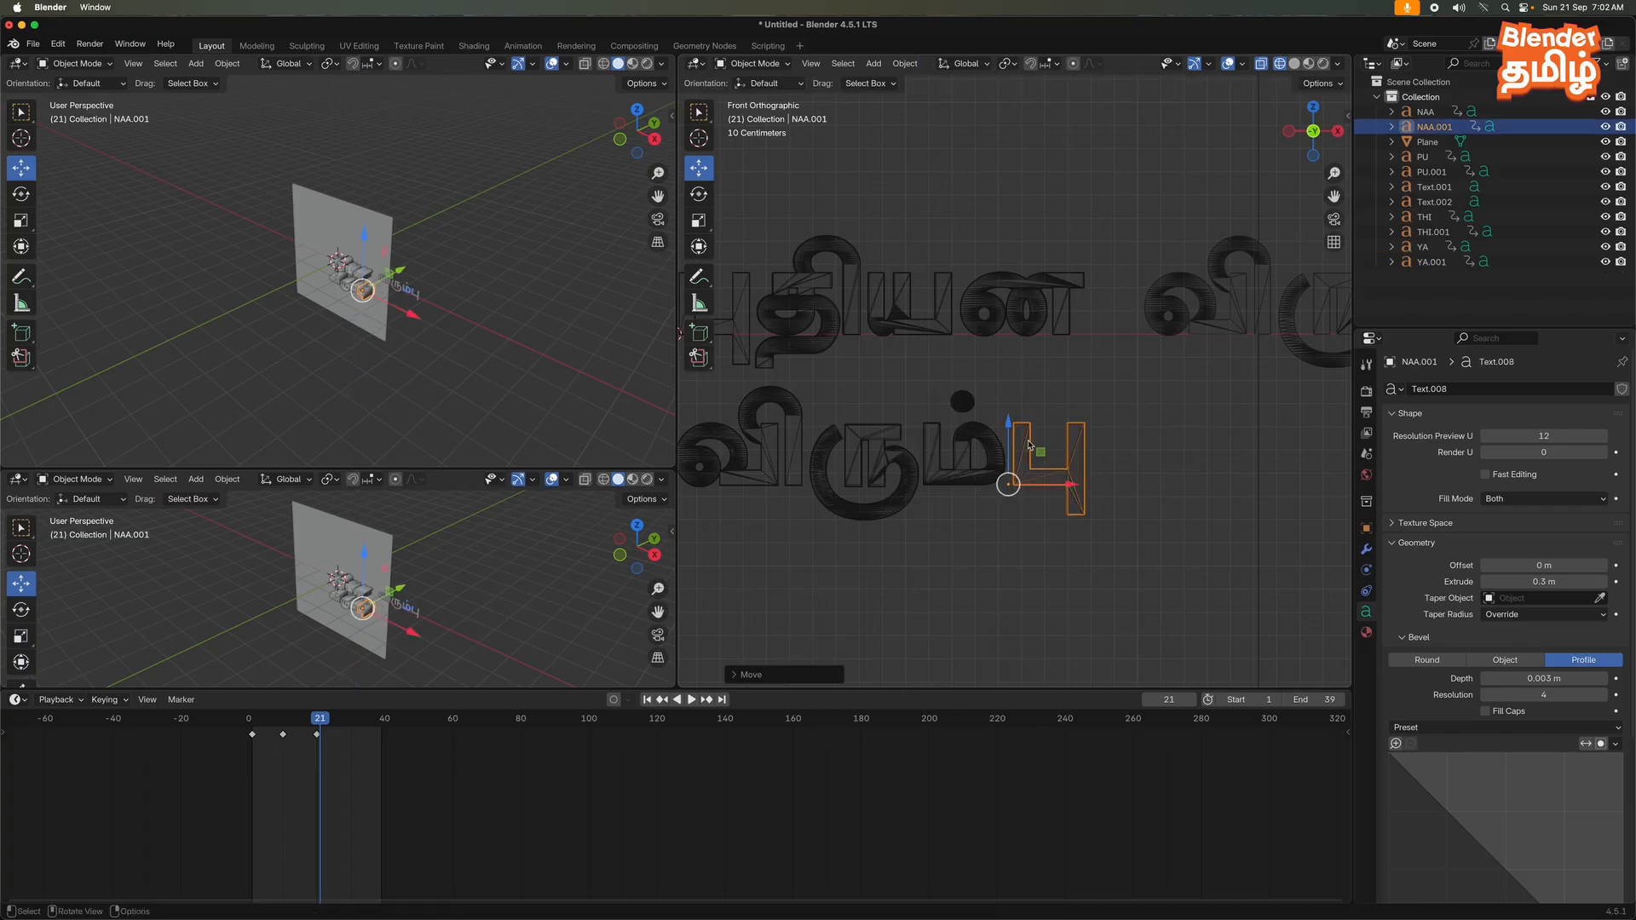
- Return the viewport to solid shading and hide the reference text Text.001 in both the viewport and renders
{"action": "scroll", "coordinate": [1037, 449], "scroll_direction": "down", "scroll_amount": 3}
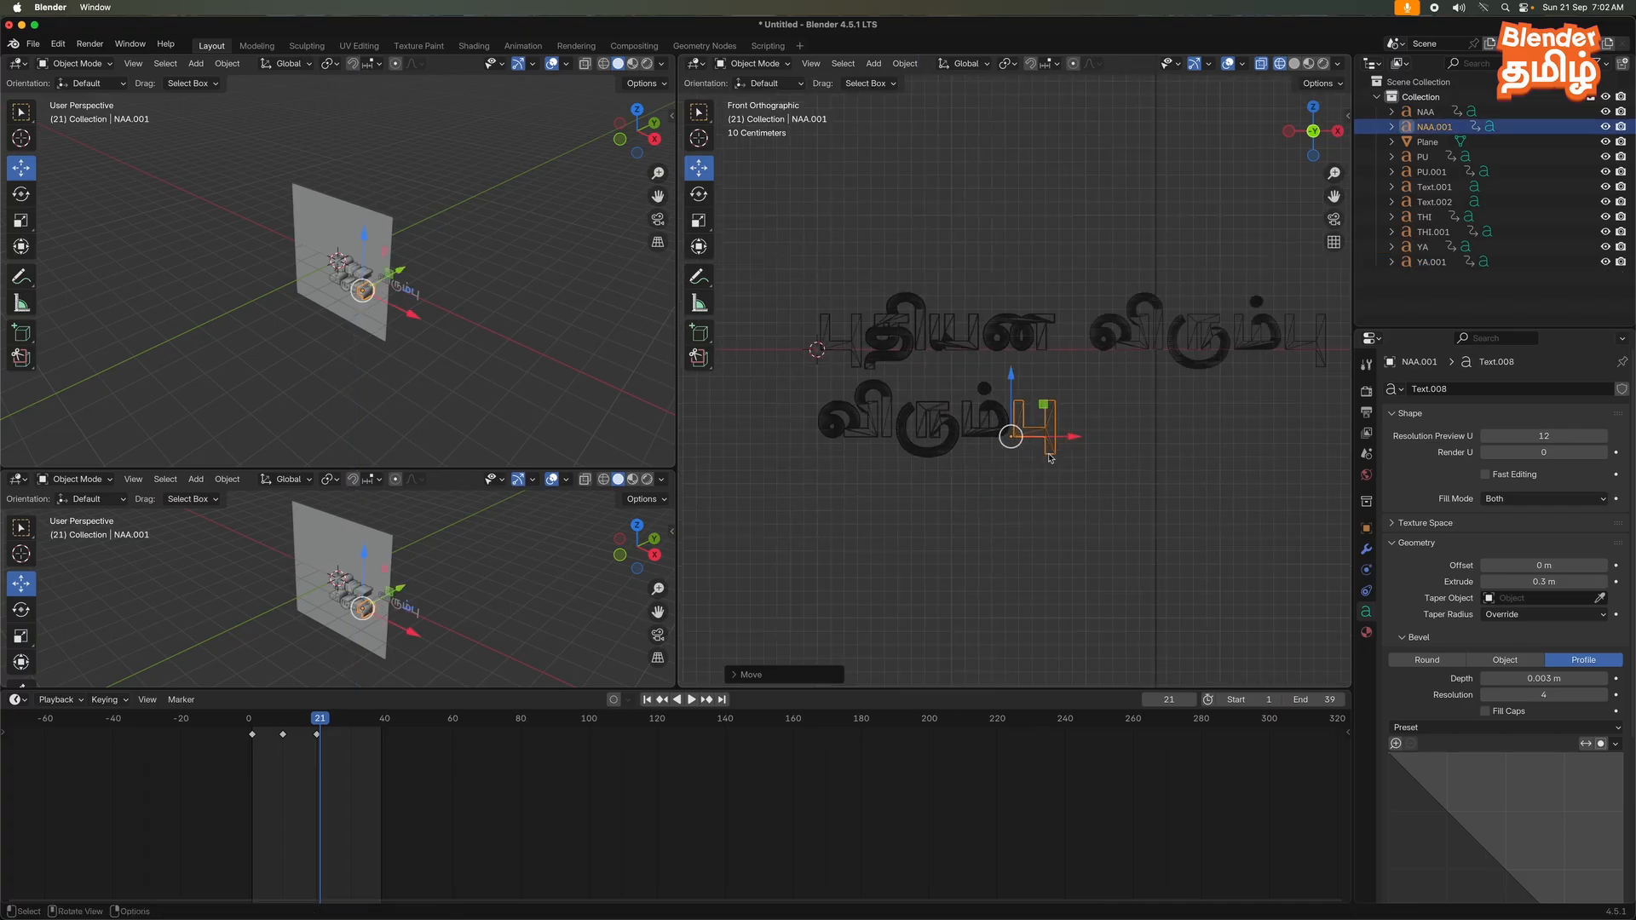
{"action": "mouse_move", "coordinate": [1051, 456]}
{"action": "middle_mouse_down"}
{"action": "mouse_move", "coordinate": [1021, 461]}
{"action": "mouse_move", "coordinate": [1083, 446]}
{"action": "middle_mouse_up"}
{"action": "key", "text": "shift+z"}
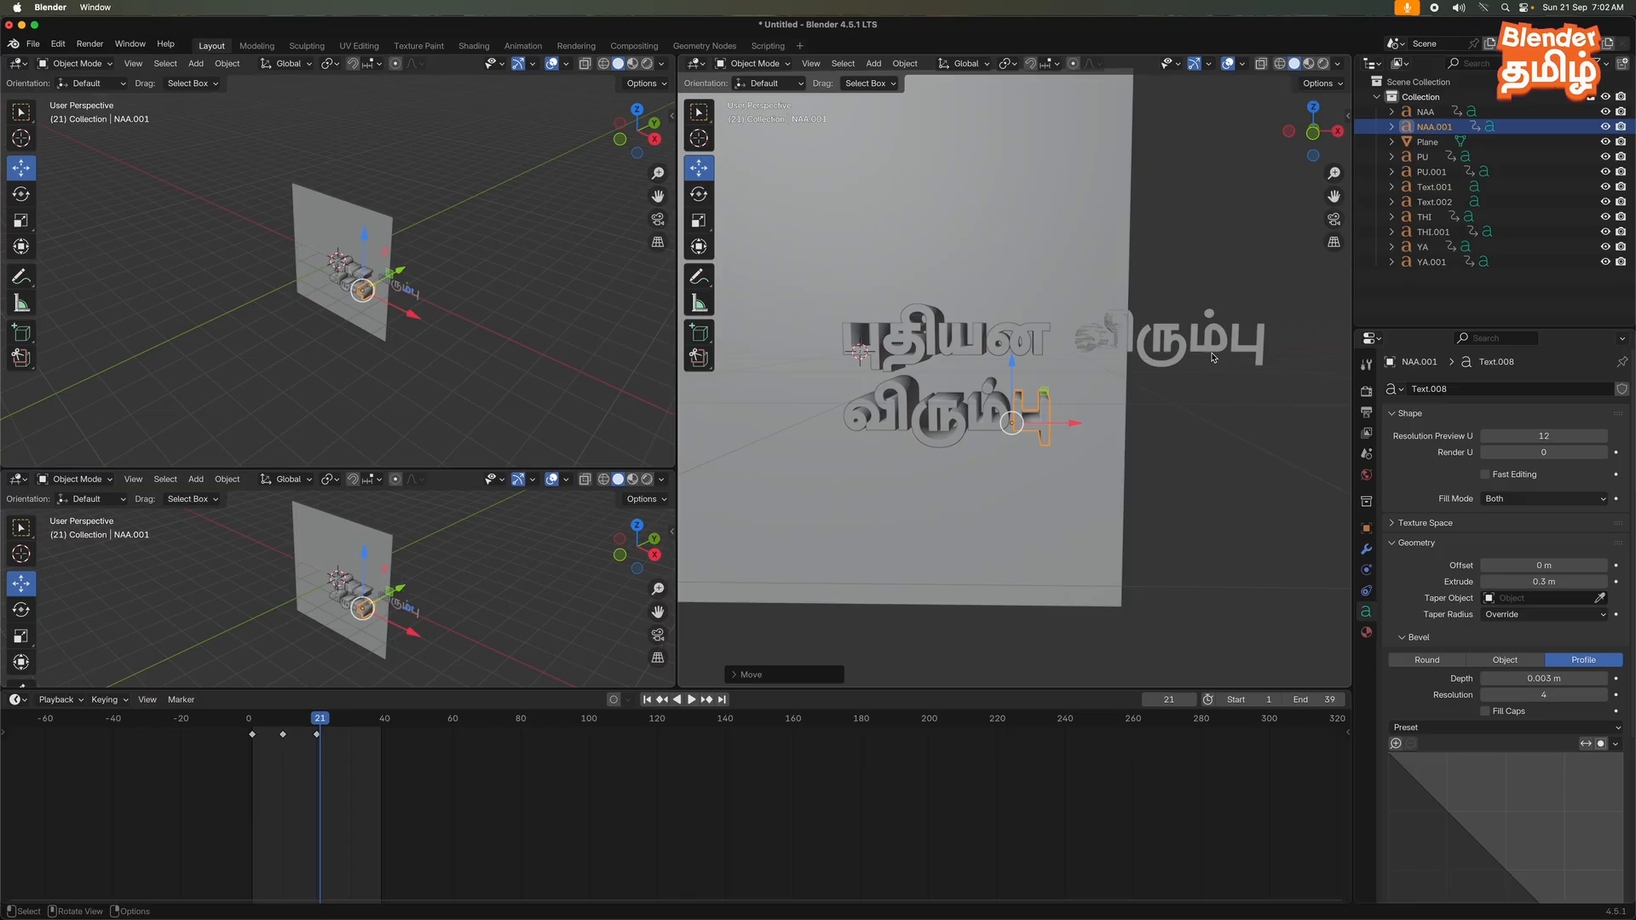
{"action": "left_click", "coordinate": [1509, 187]}
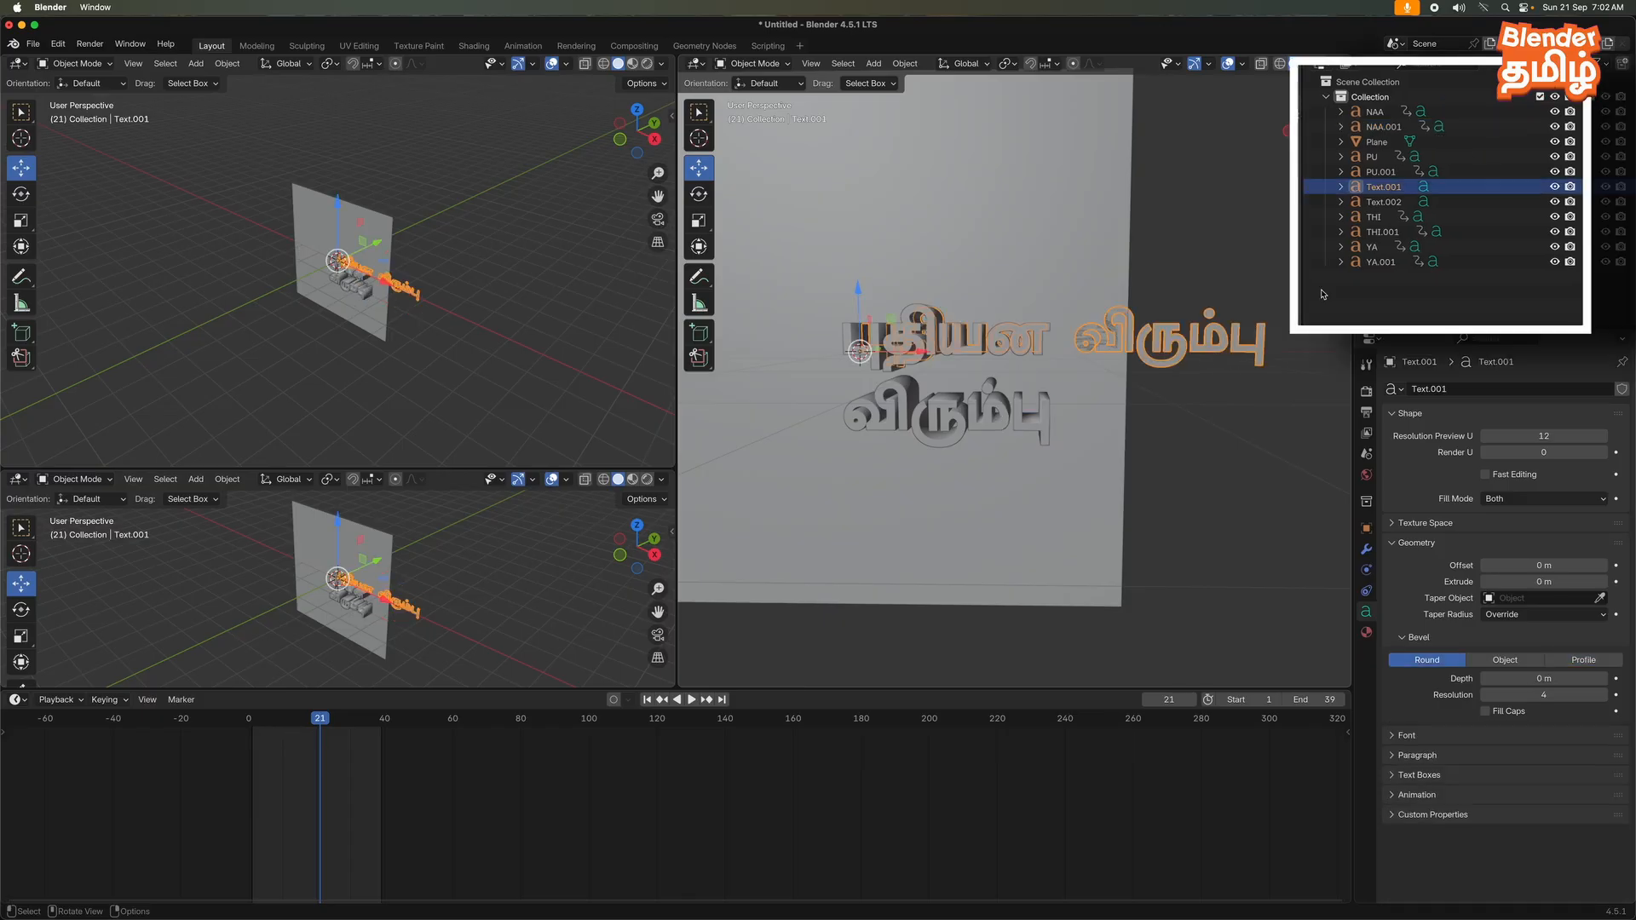
{"action": "left_click", "coordinate": [1606, 188]}
{"action": "left_click", "coordinate": [1621, 188]}
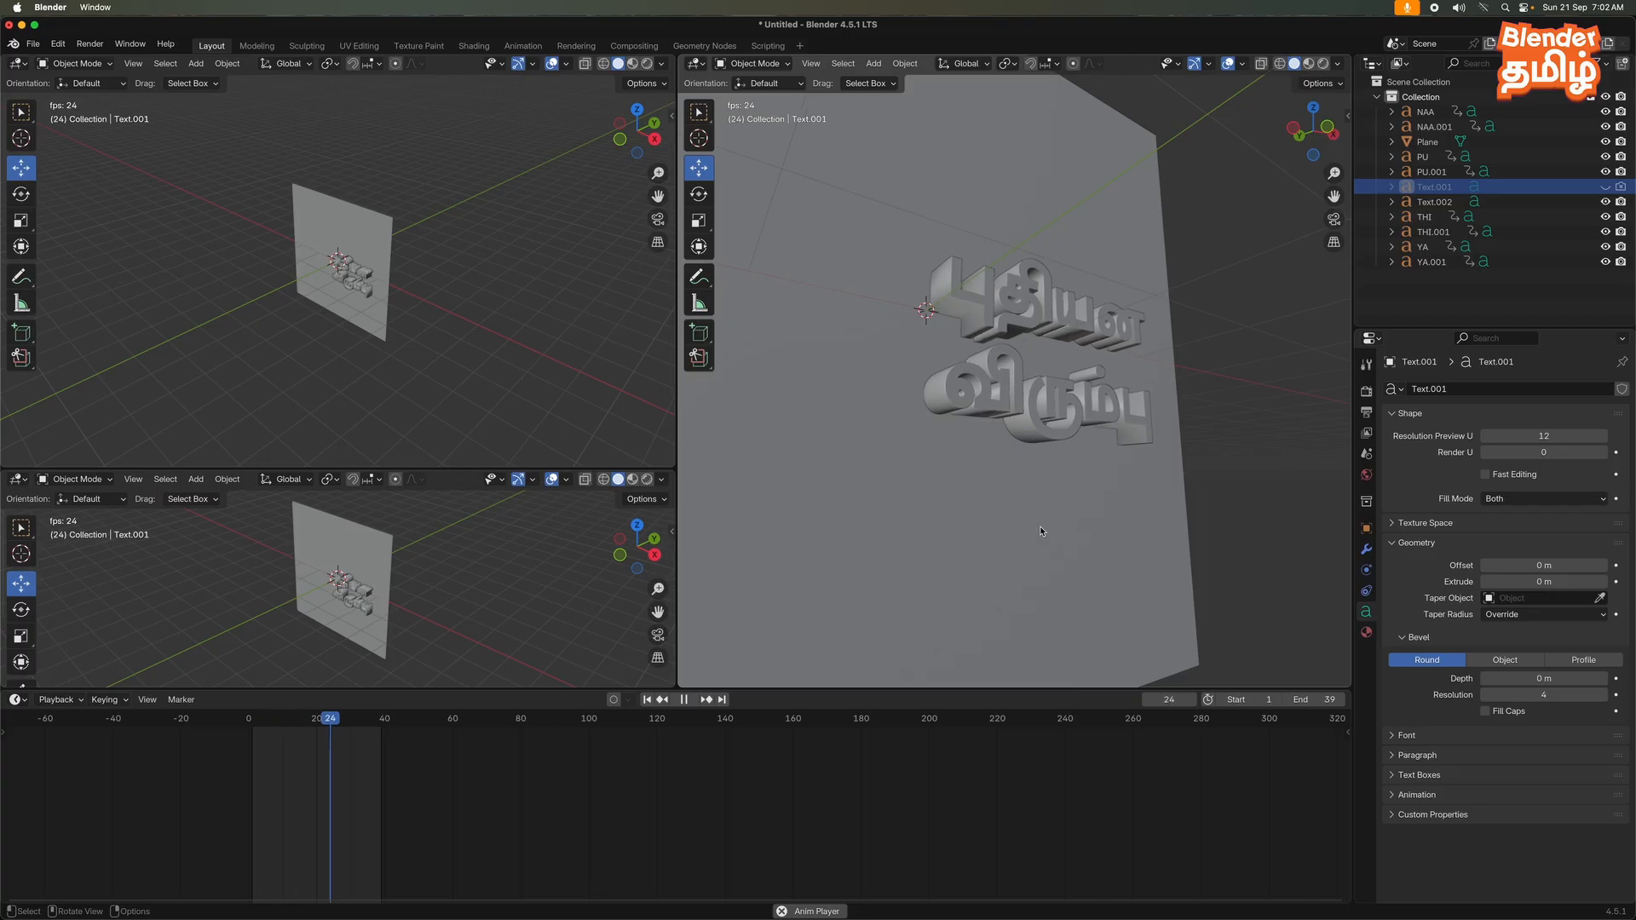
{"action": "middle_click_drag", "start_coordinate": [1040, 525], "coordinate": [1031, 537]}
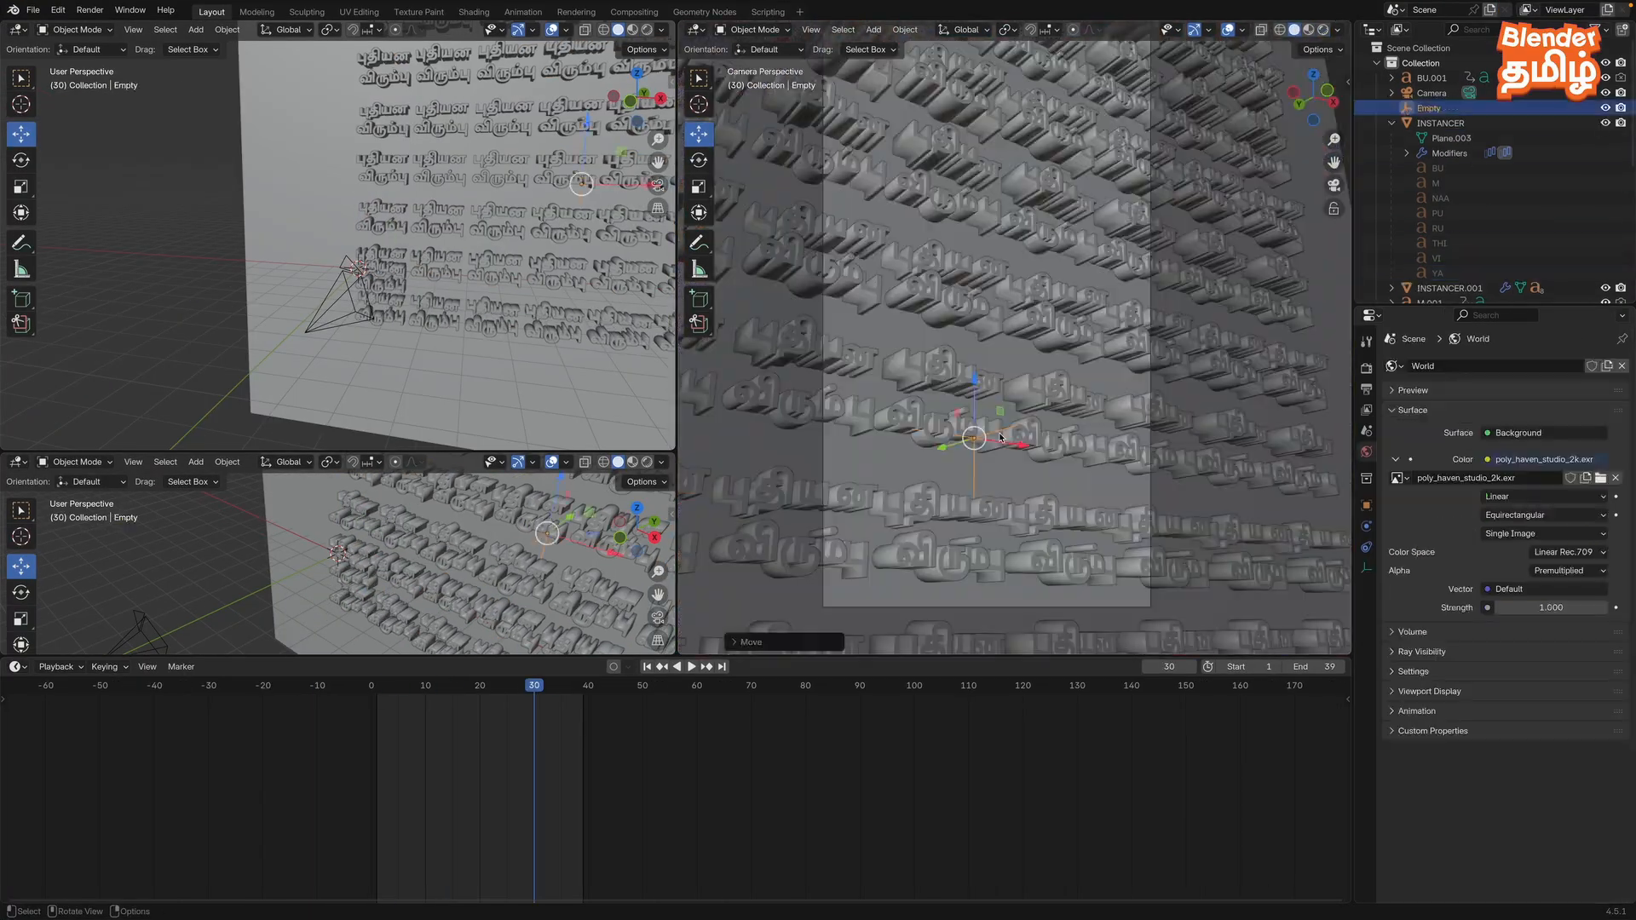
- Render frame 30 as a still image from the camera view
{"action": "left_click", "coordinate": [112, 28]}
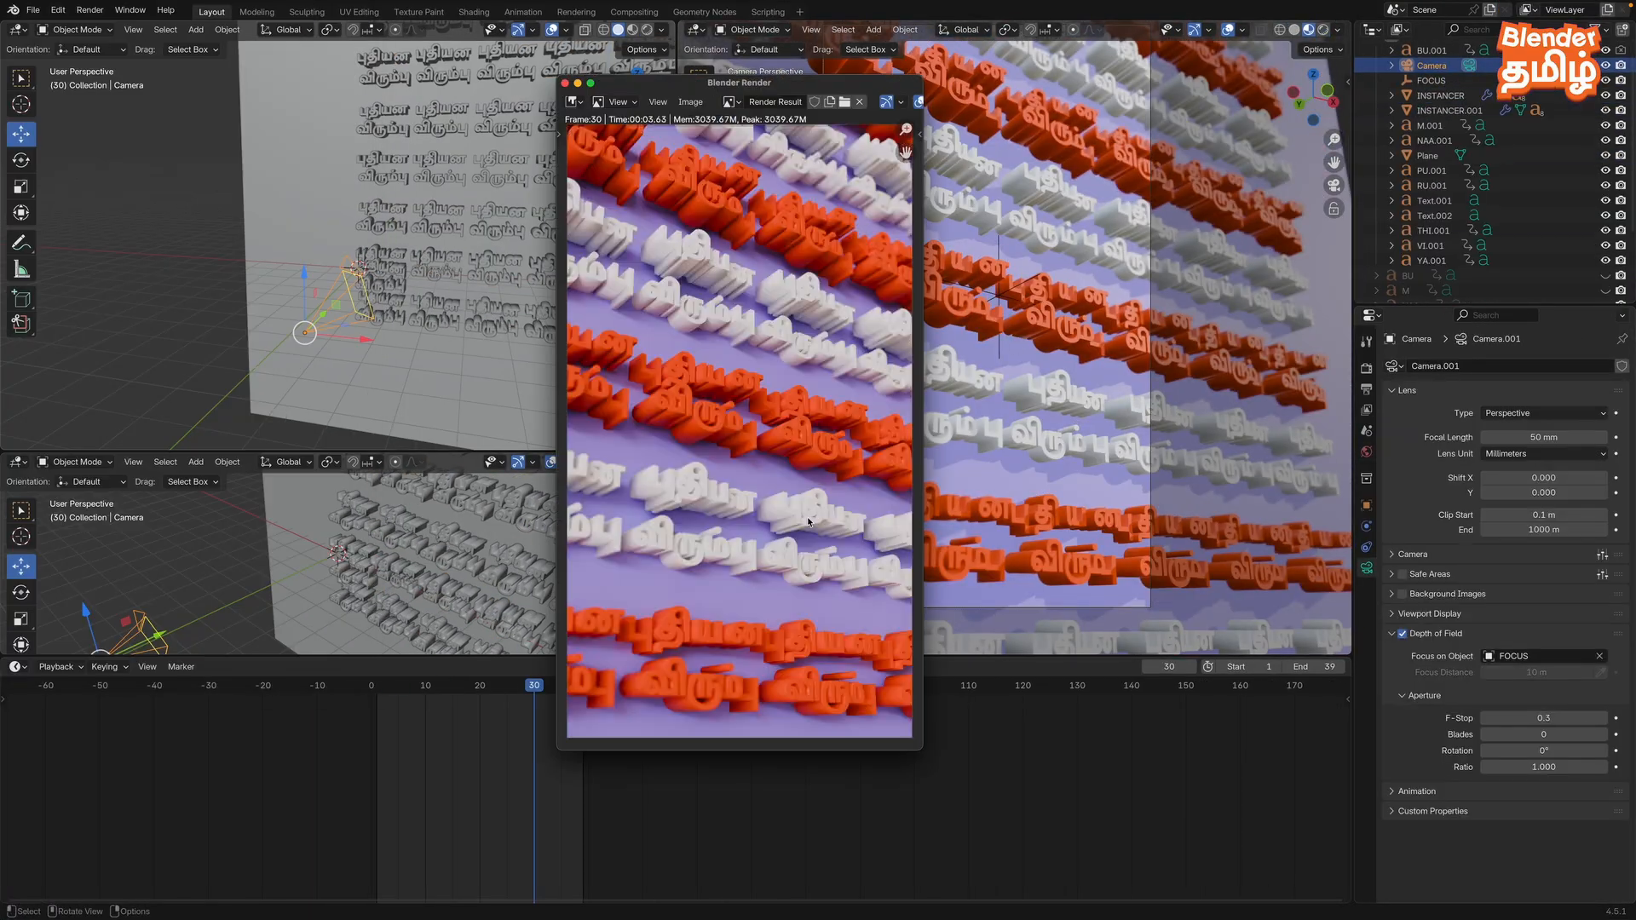